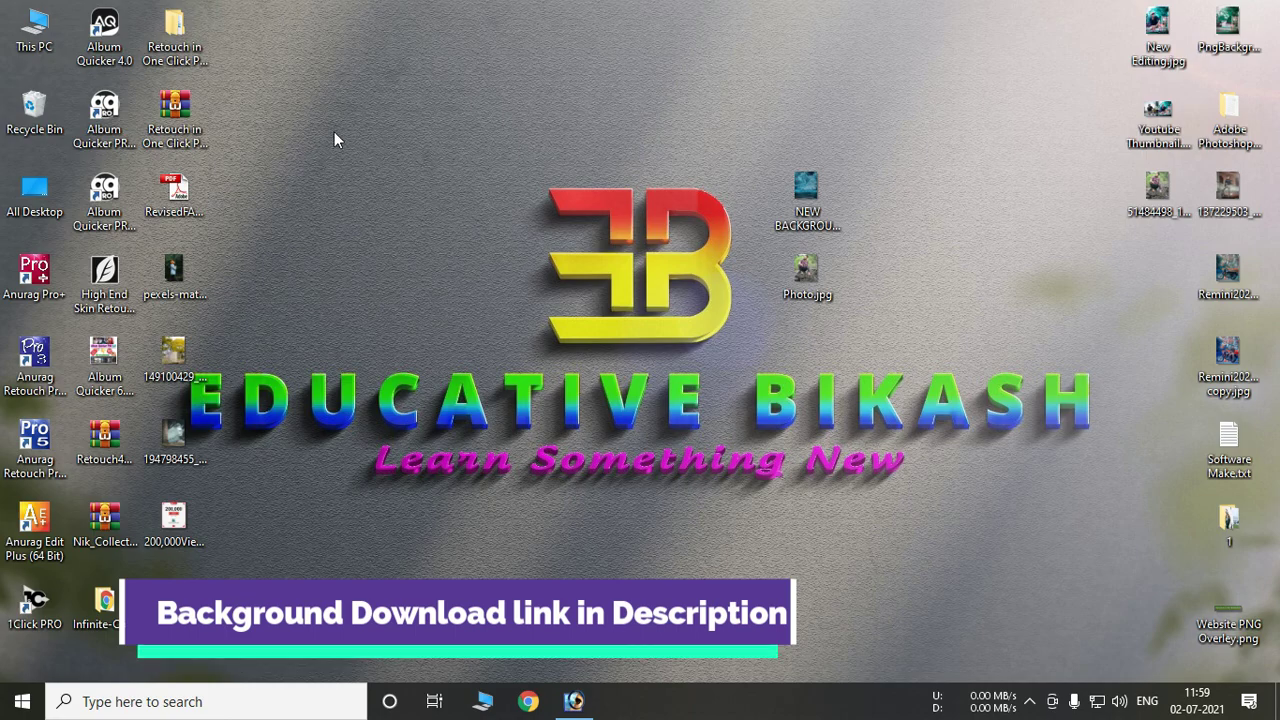
Refresh the desktop and open NEW BACKGROUND HD and Photo together in Photoshop.
right_click(248, 100)
click(284, 182)
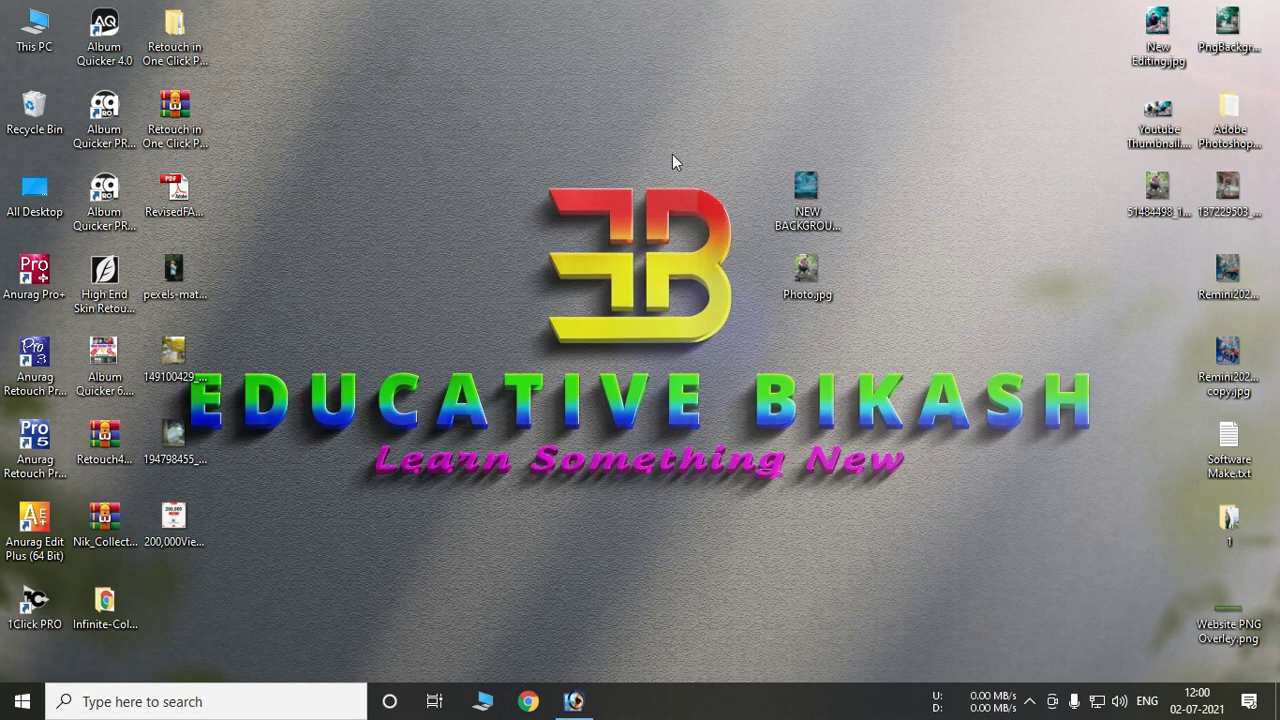
drag(788, 125, 831, 358)
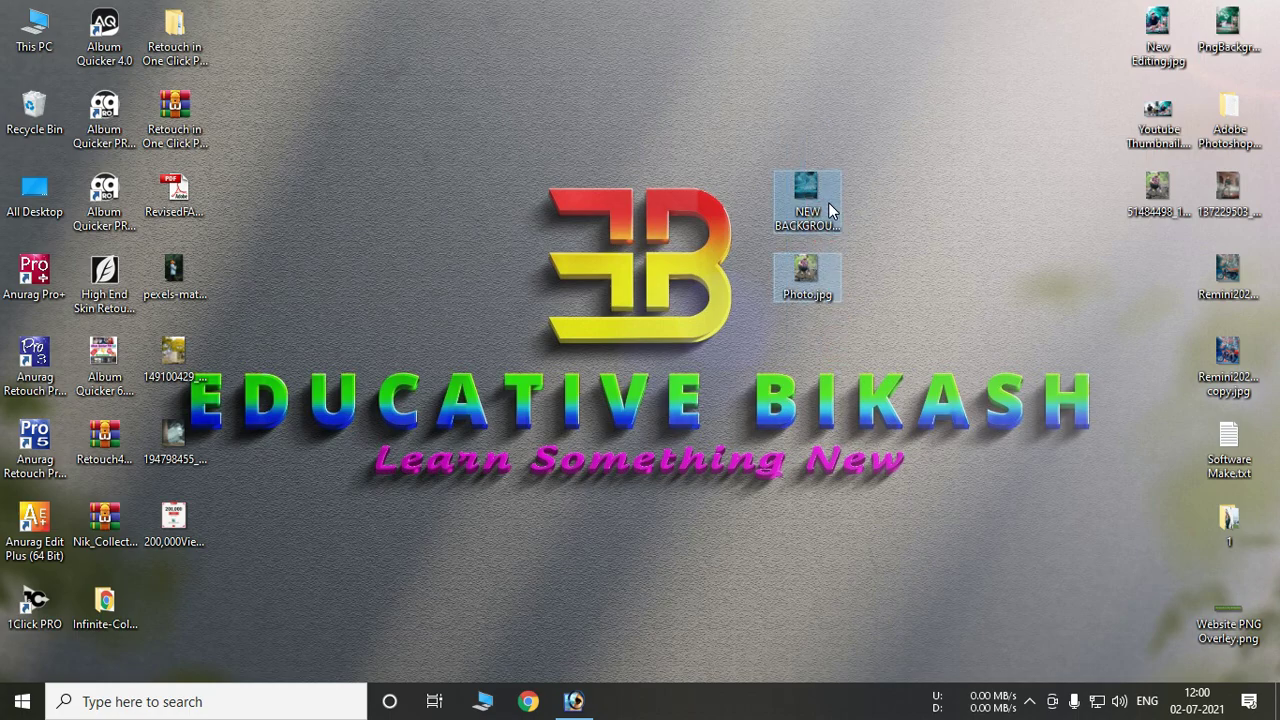
mouse_move(828, 202)
mouse_down()
mouse_move(818, 267)
mouse_move(578, 712)
mouse_move(625, 383)
mouse_up()
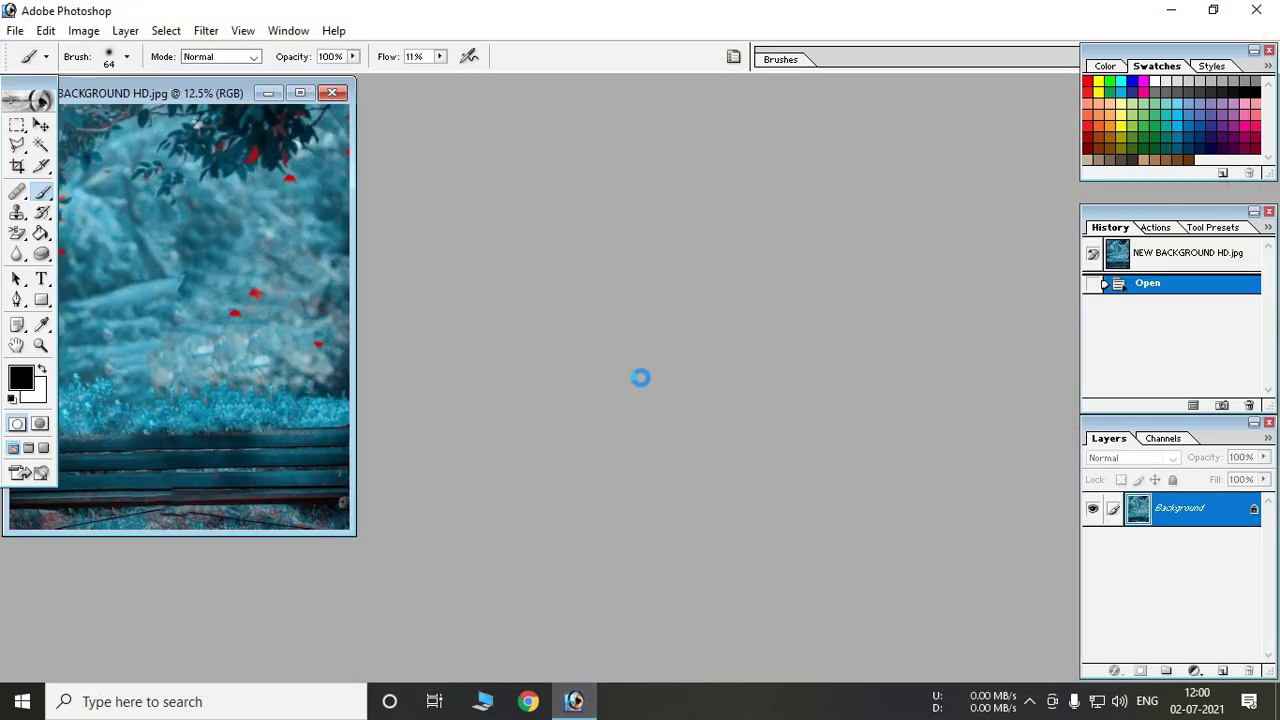
Arrange the windows with the man's photo on the right and the background centred in front.
drag(246, 102, 809, 114)
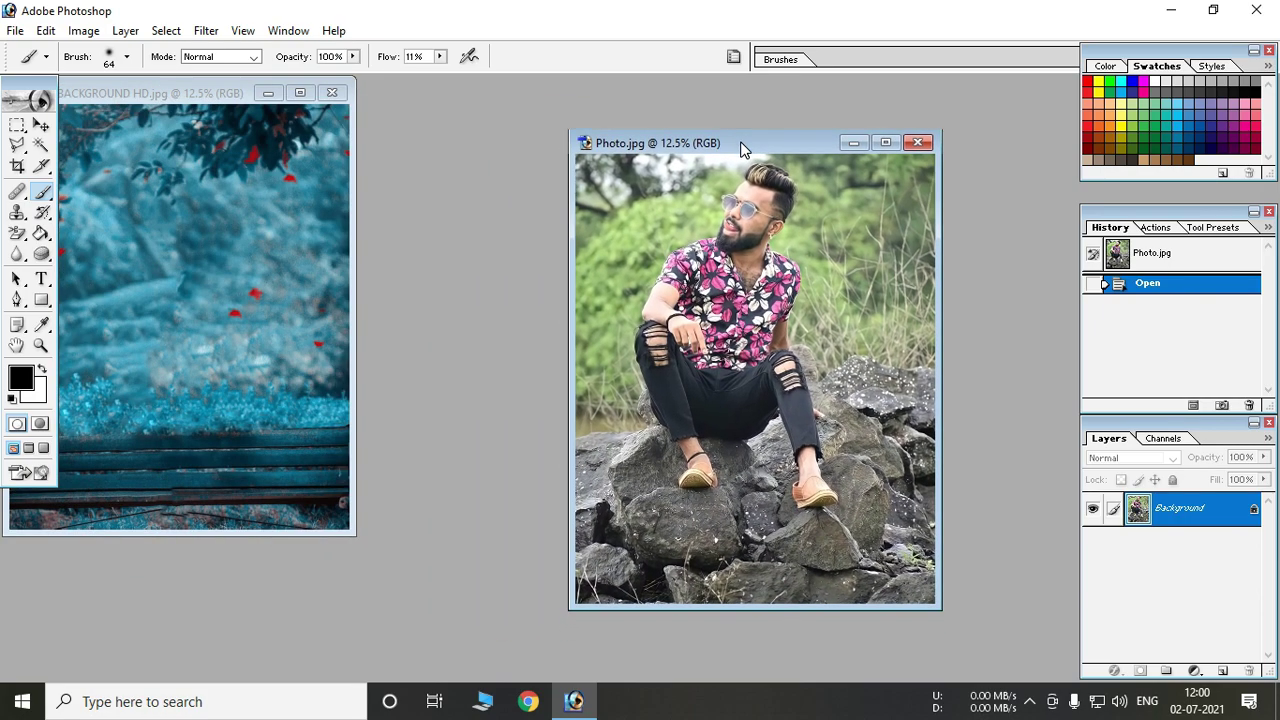
click(199, 93)
drag(231, 95, 402, 165)
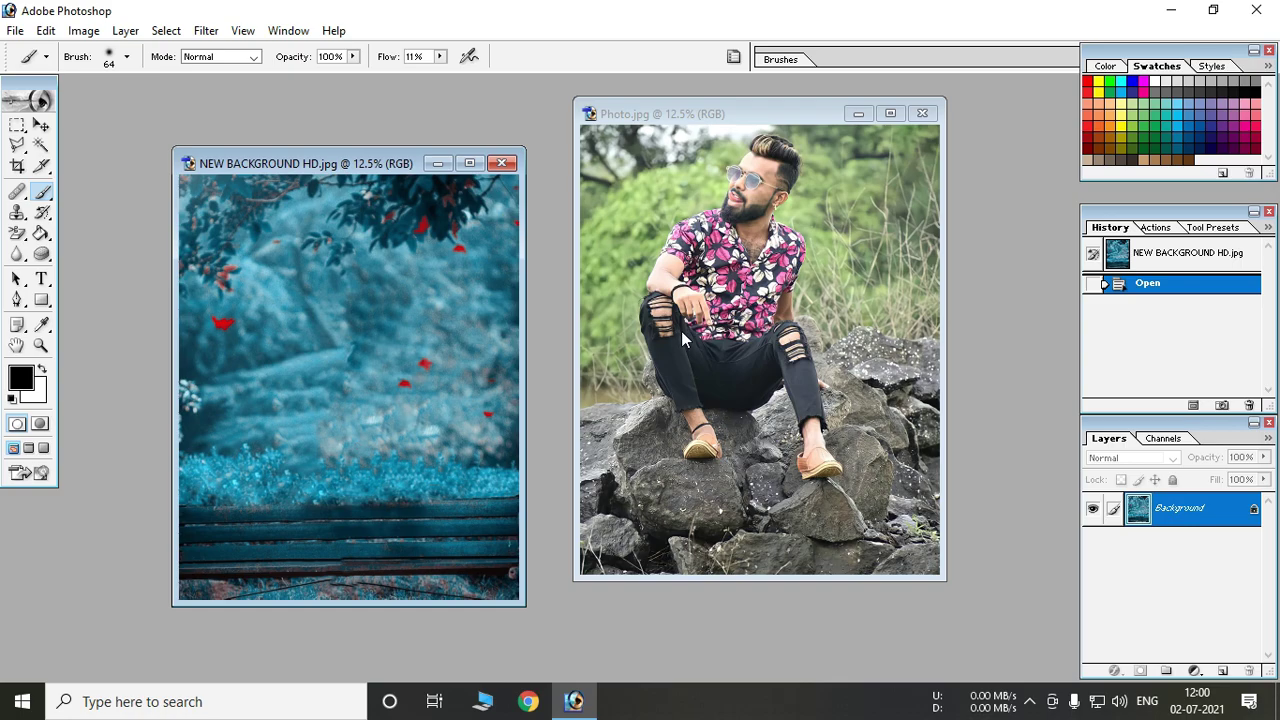
Check the background image's pixel size in Image Size without changing it.
right_click(338, 162)
click(383, 196)
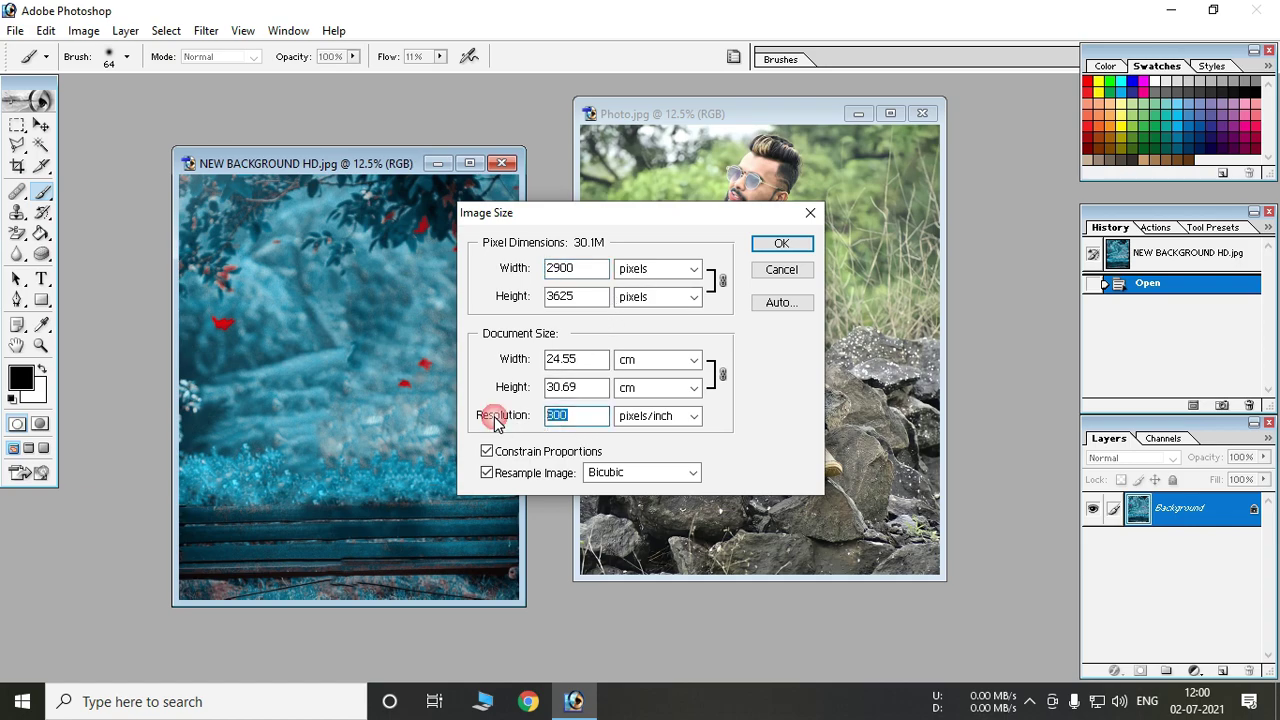
click(590, 300)
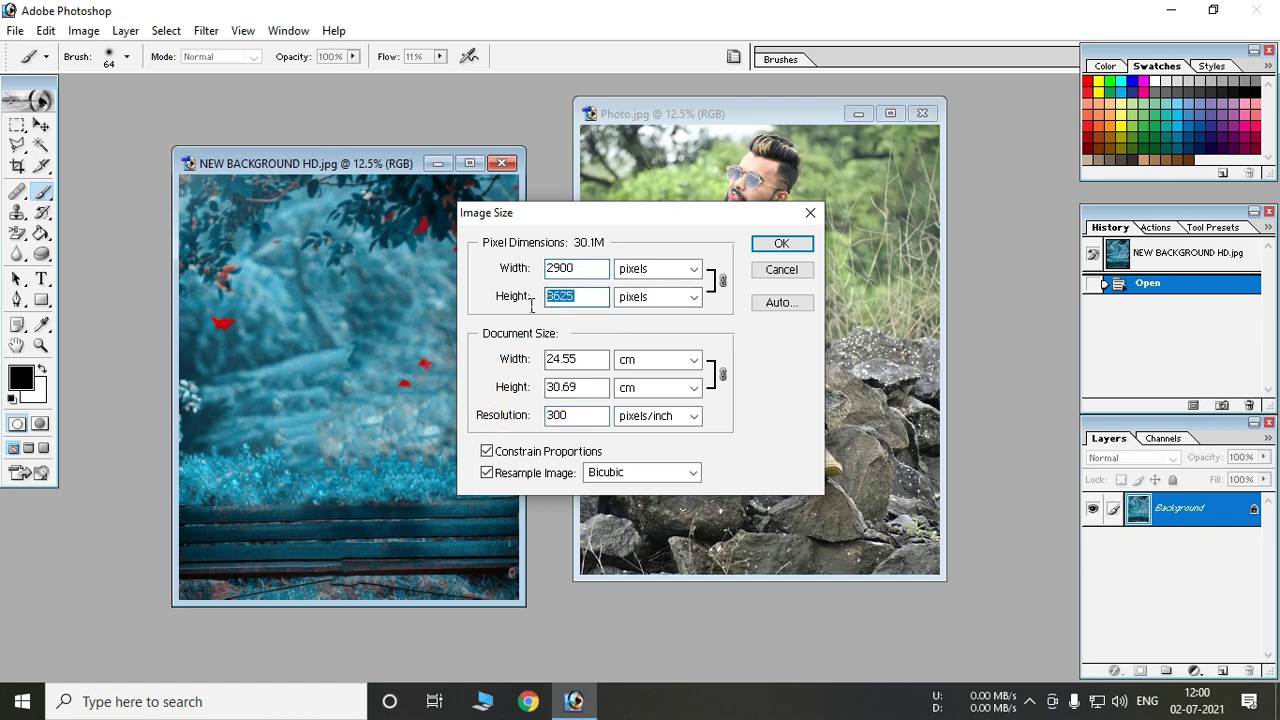
click(778, 270)
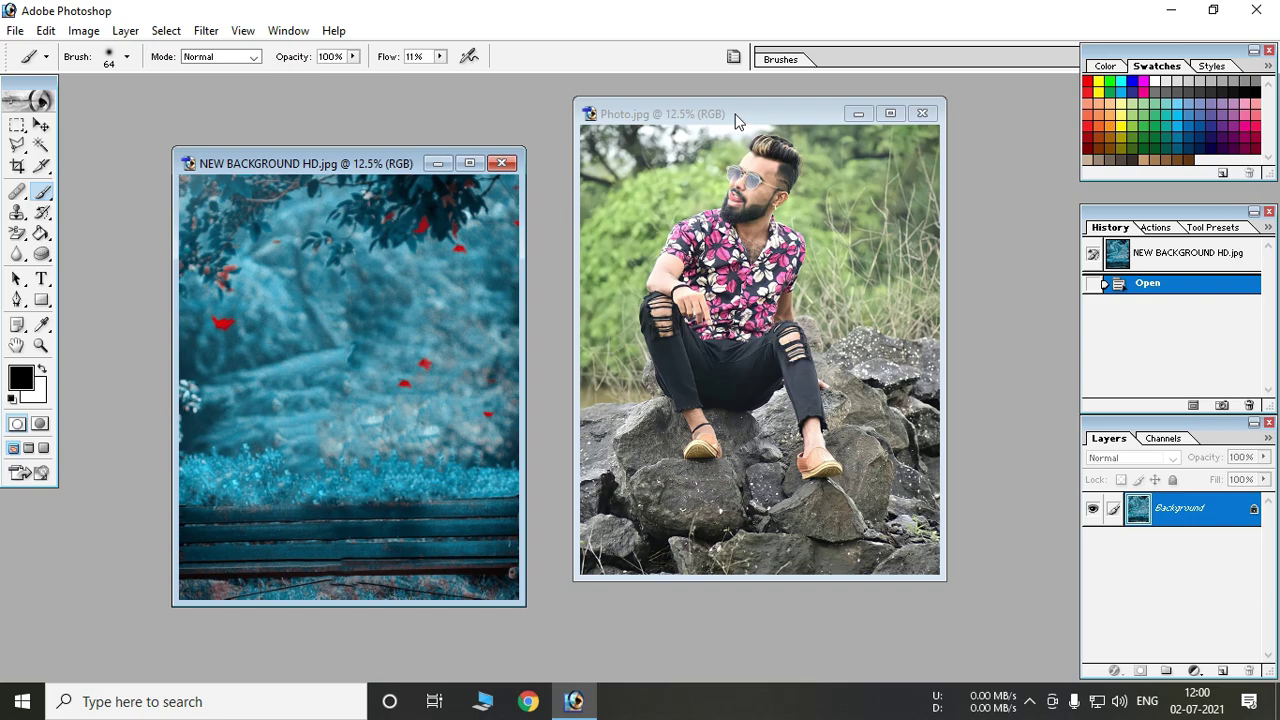
Resize Photo.jpg to 300 pixels/inch and 3000 pixels wide (3000 × 3750).
right_click(737, 114)
click(770, 134)
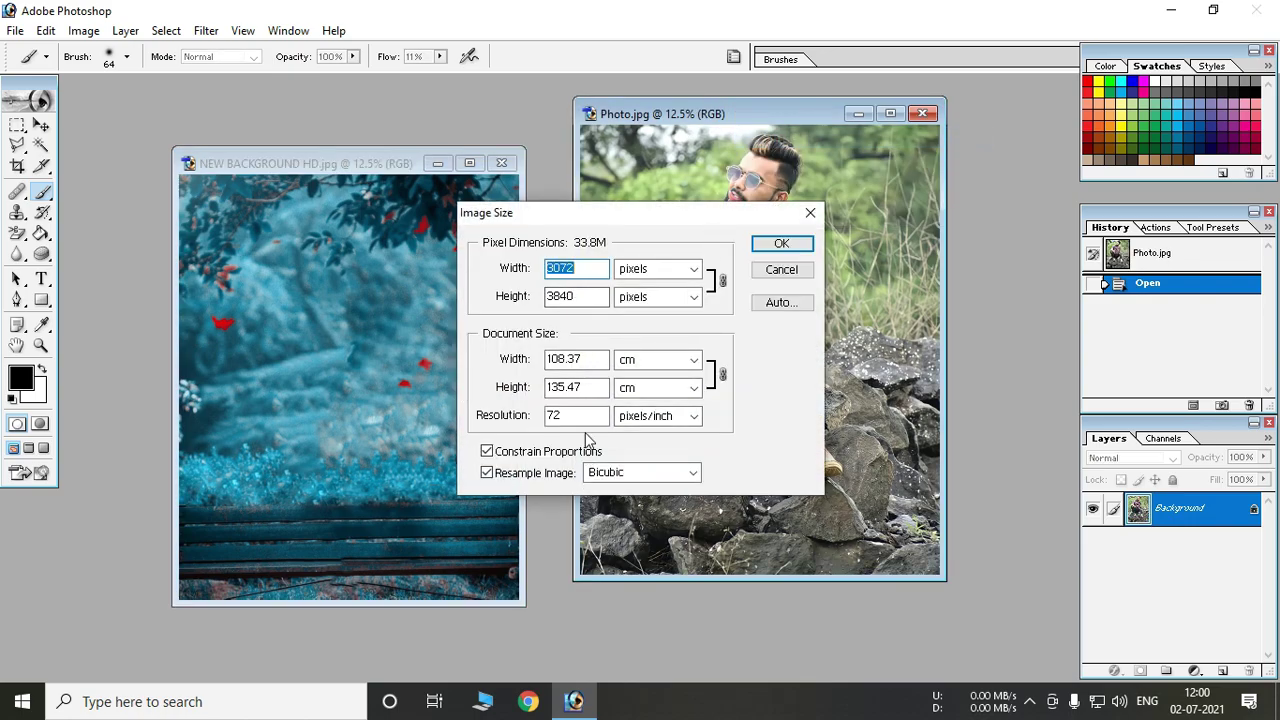
click(472, 425)
text(300)
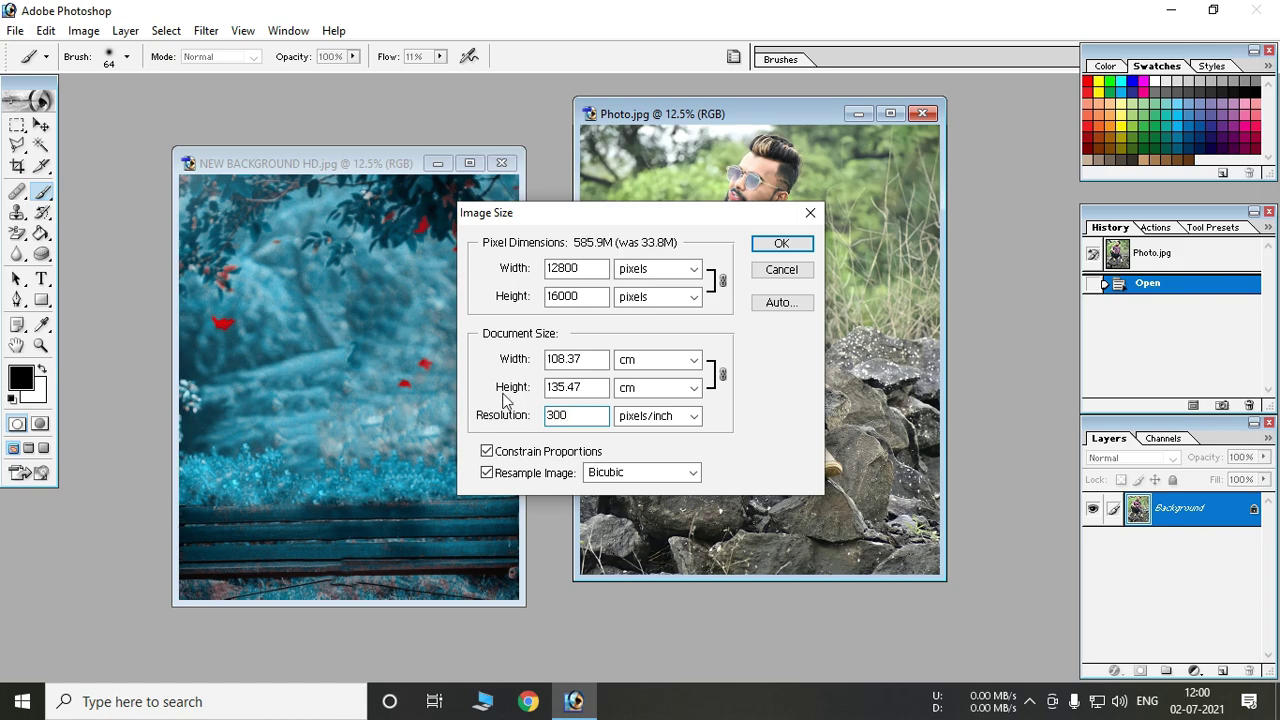
double_click(570, 268)
text(3)
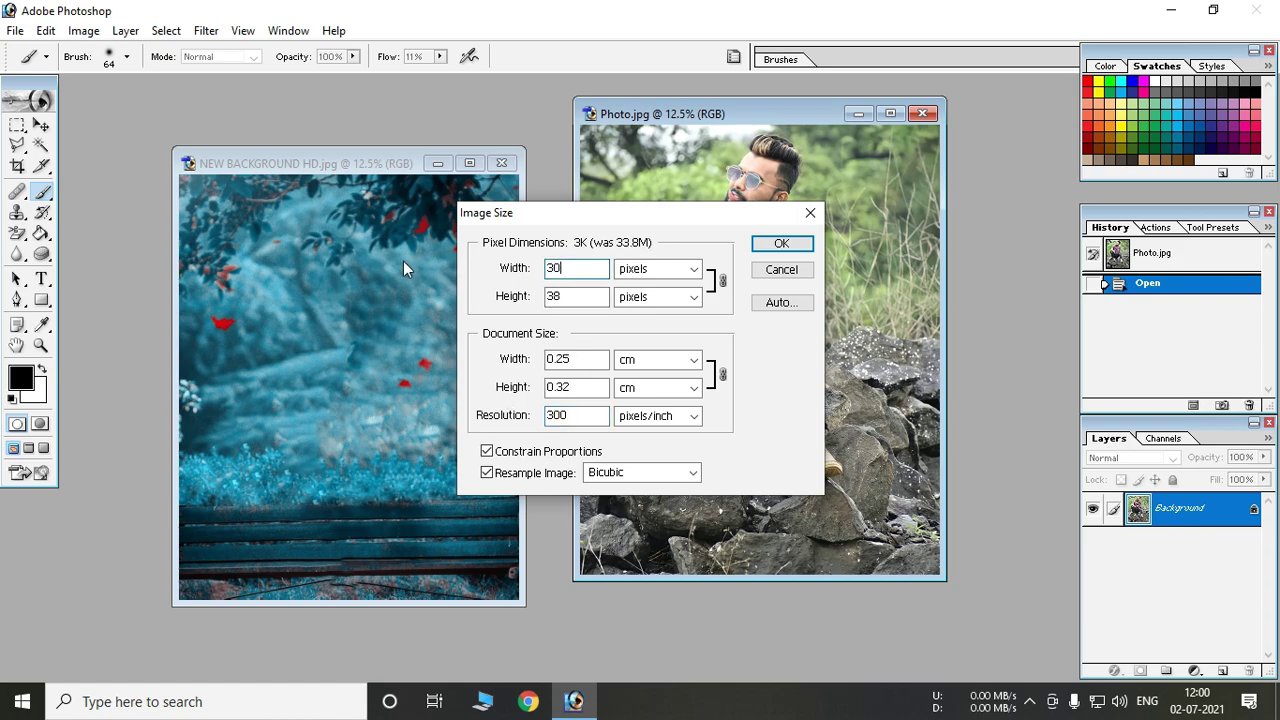
text(000)
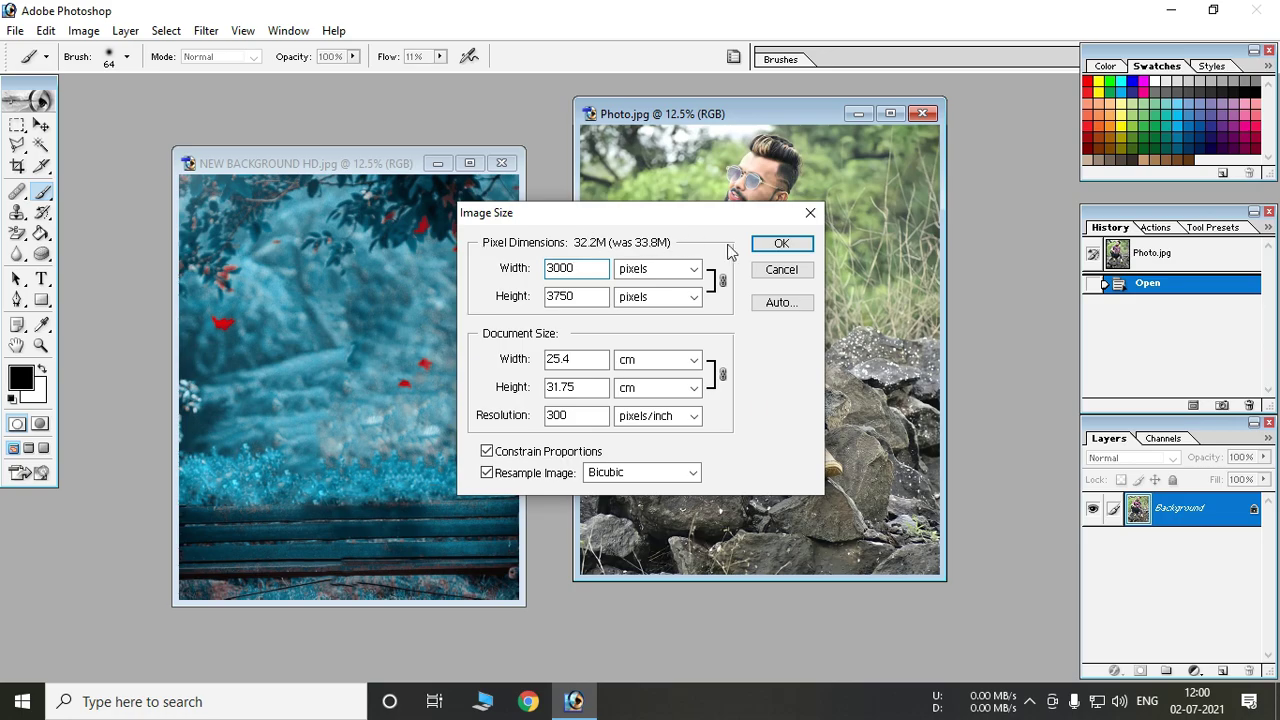
click(780, 243)
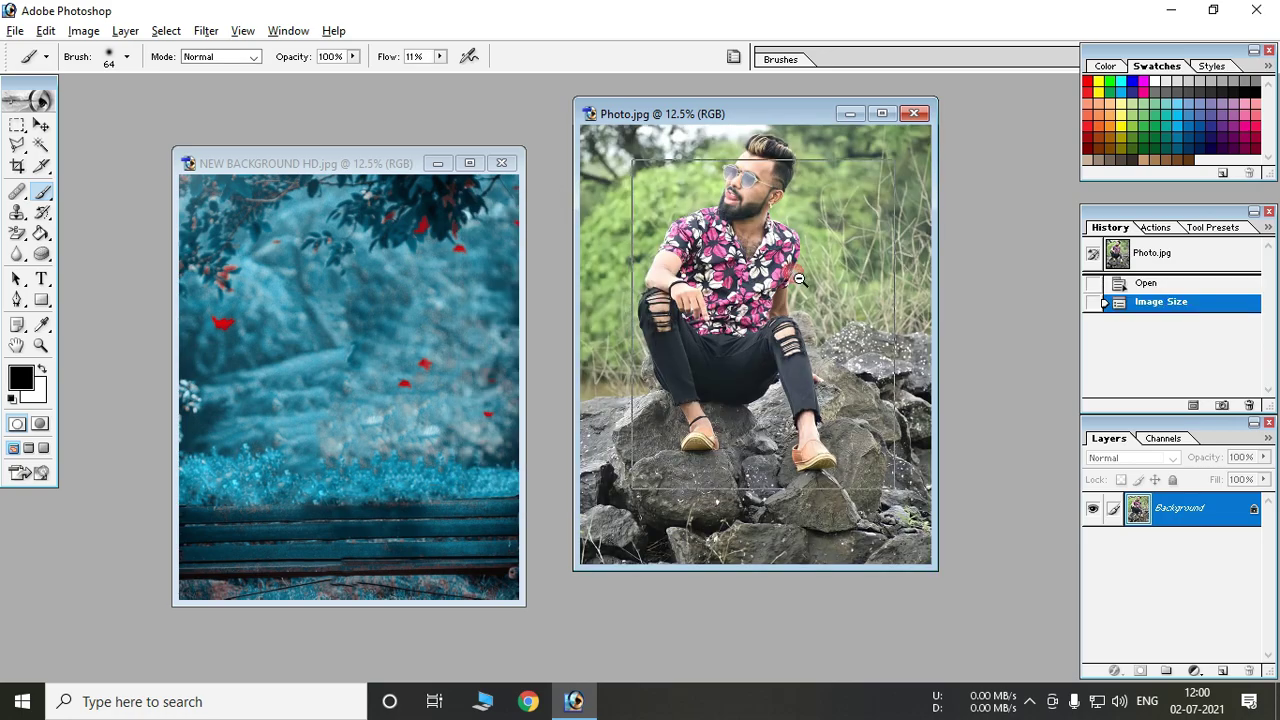
key(ctrl+minus)
Copy the man's photo into NEW BACKGROUND HD as Layer 1, aligned with the canvas.
click(41, 125)
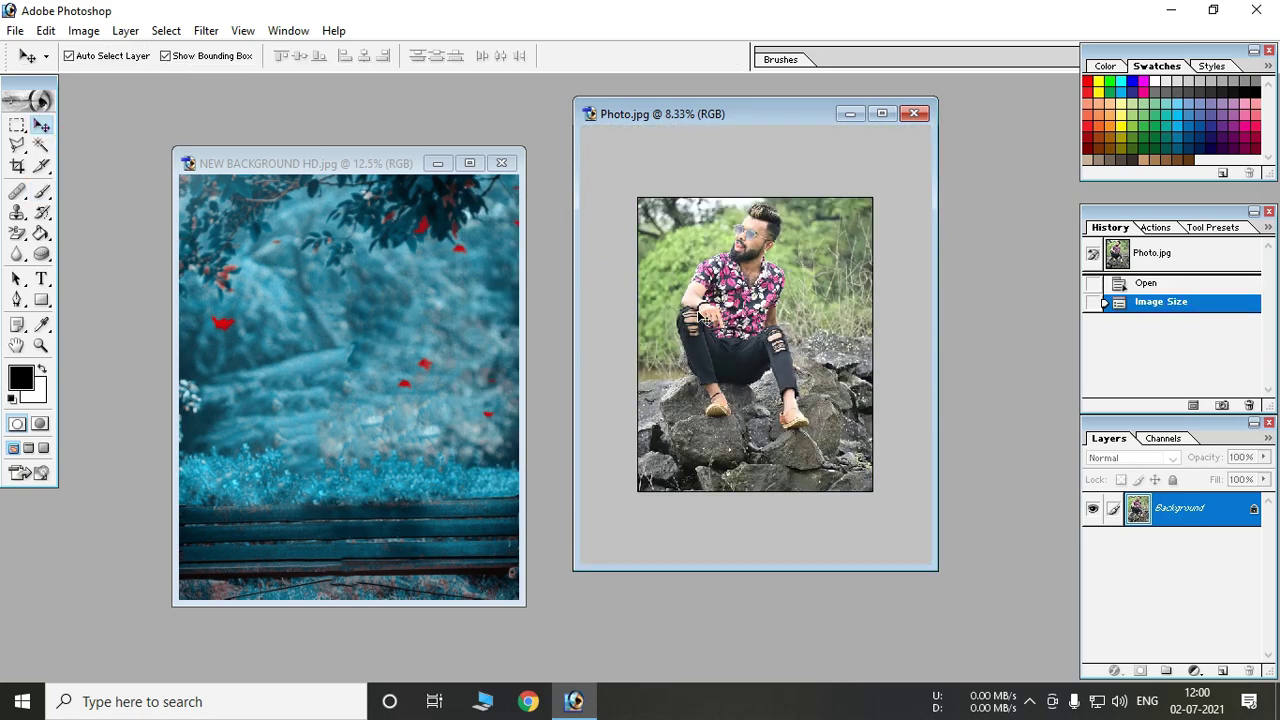
drag(771, 330, 386, 414)
click(469, 162)
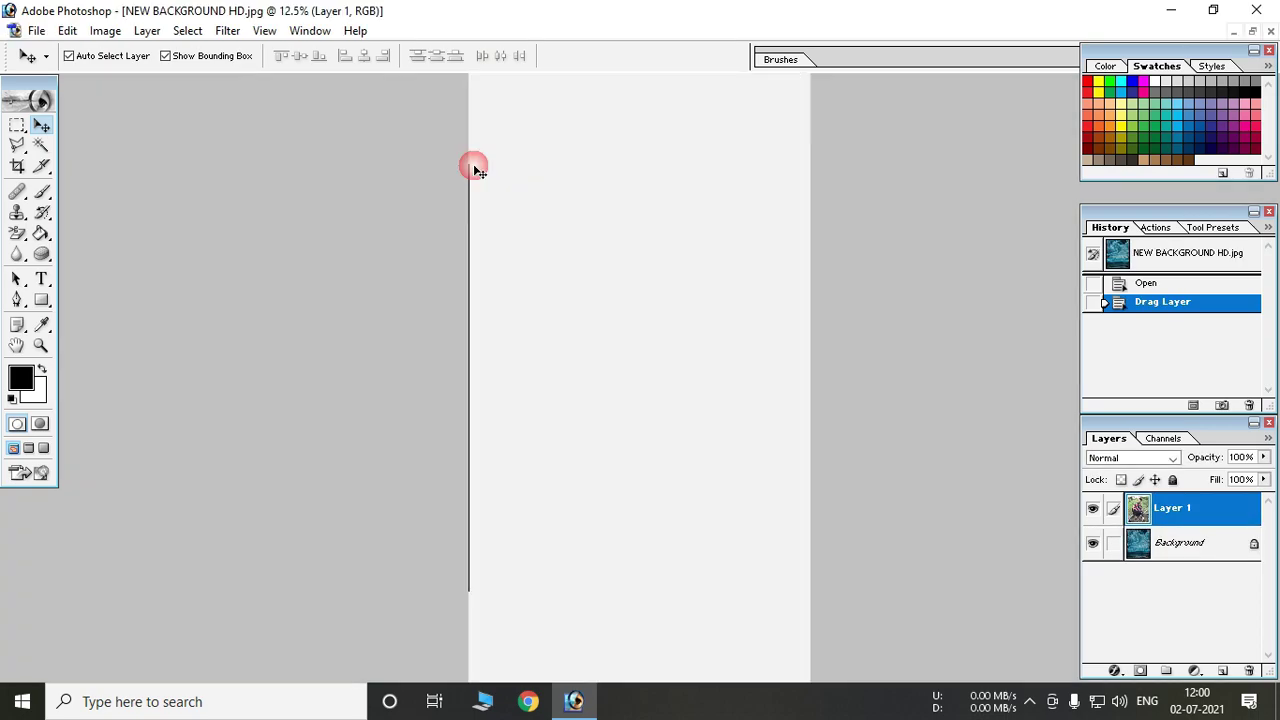
drag(578, 345, 556, 312)
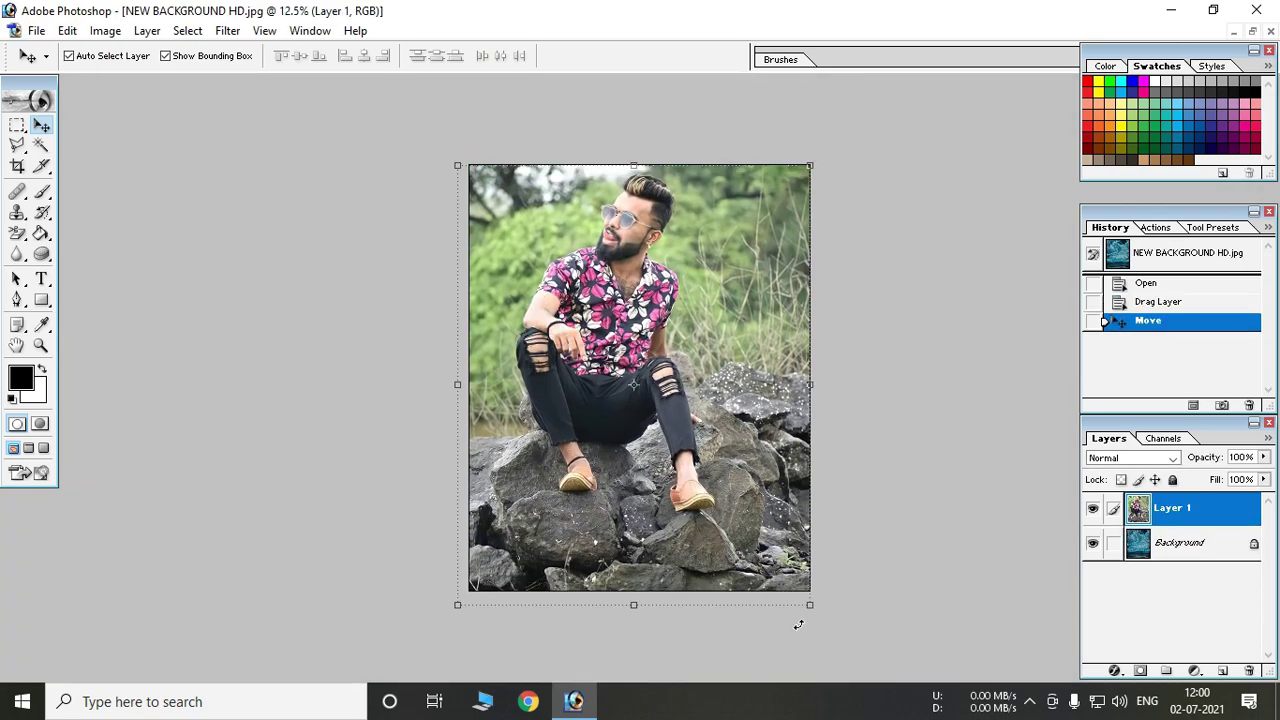
Free-transform Layer 1, shrinking it from a corner to fit inside the canvas.
key(ctrl+t)
drag(814, 616, 790, 581)
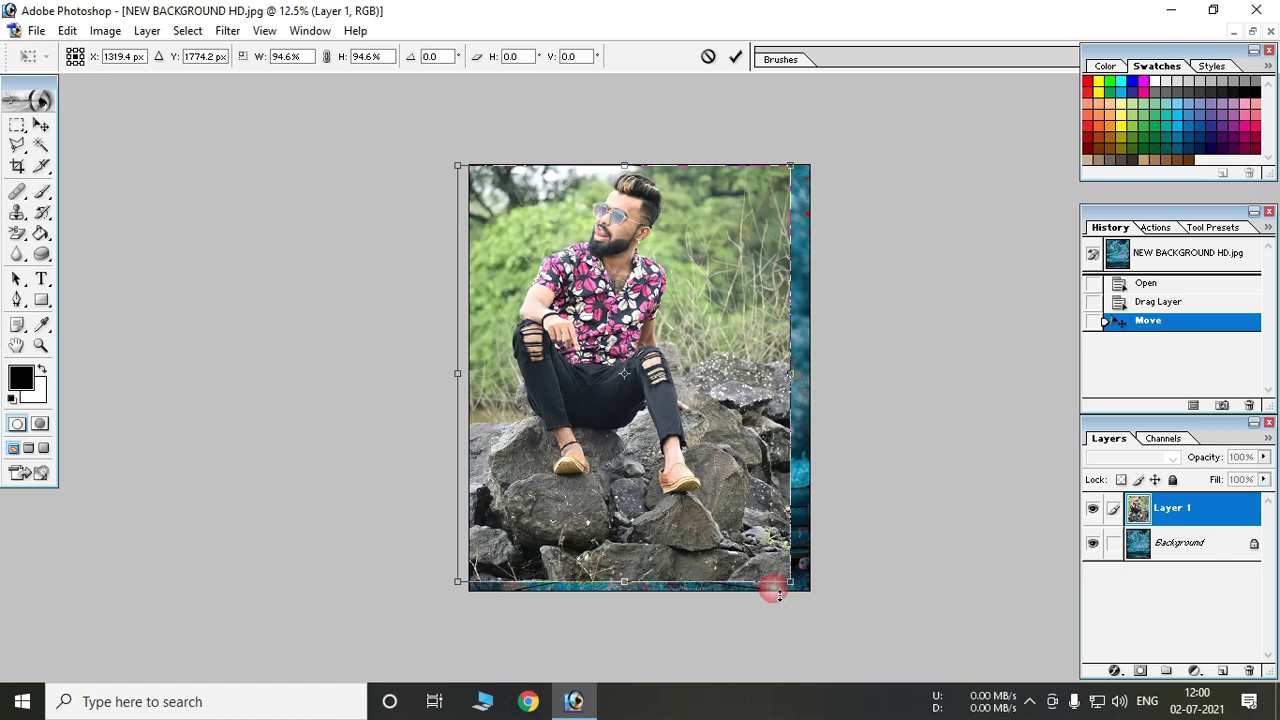
double_click(690, 428)
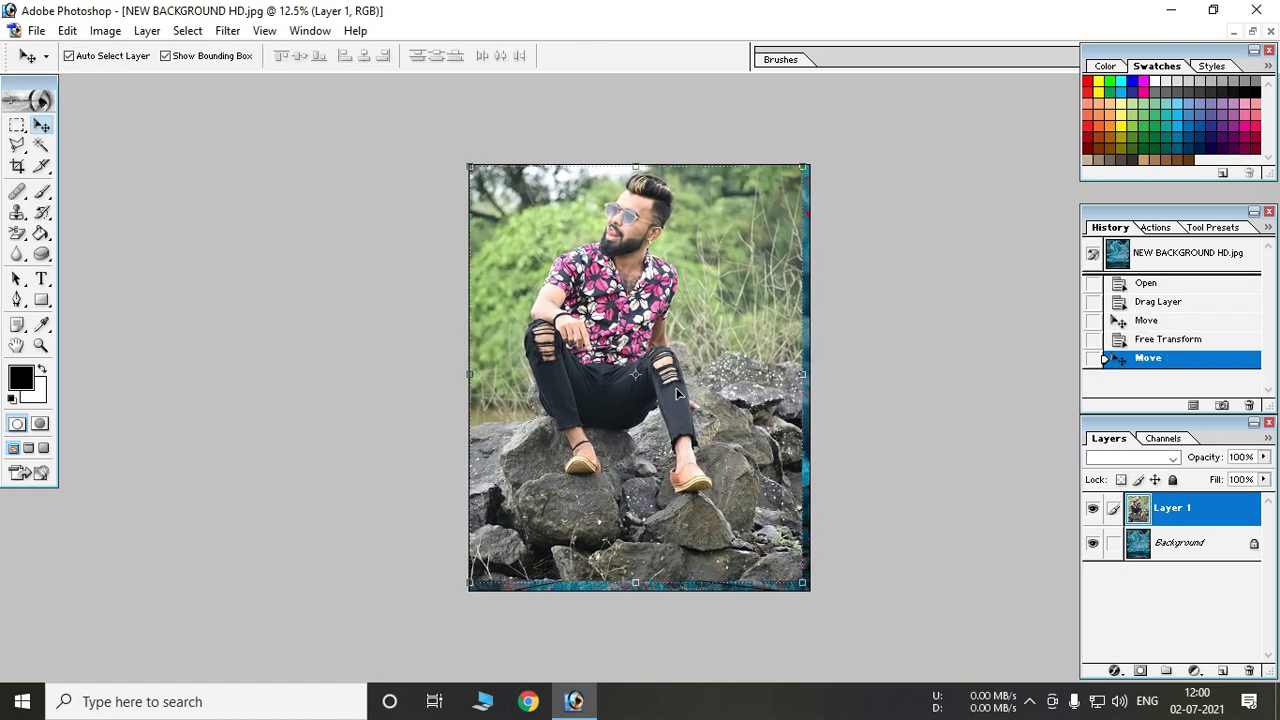
click(17, 125)
Delete the left, right and bottom strips from the photo layer.
click(100, 126)
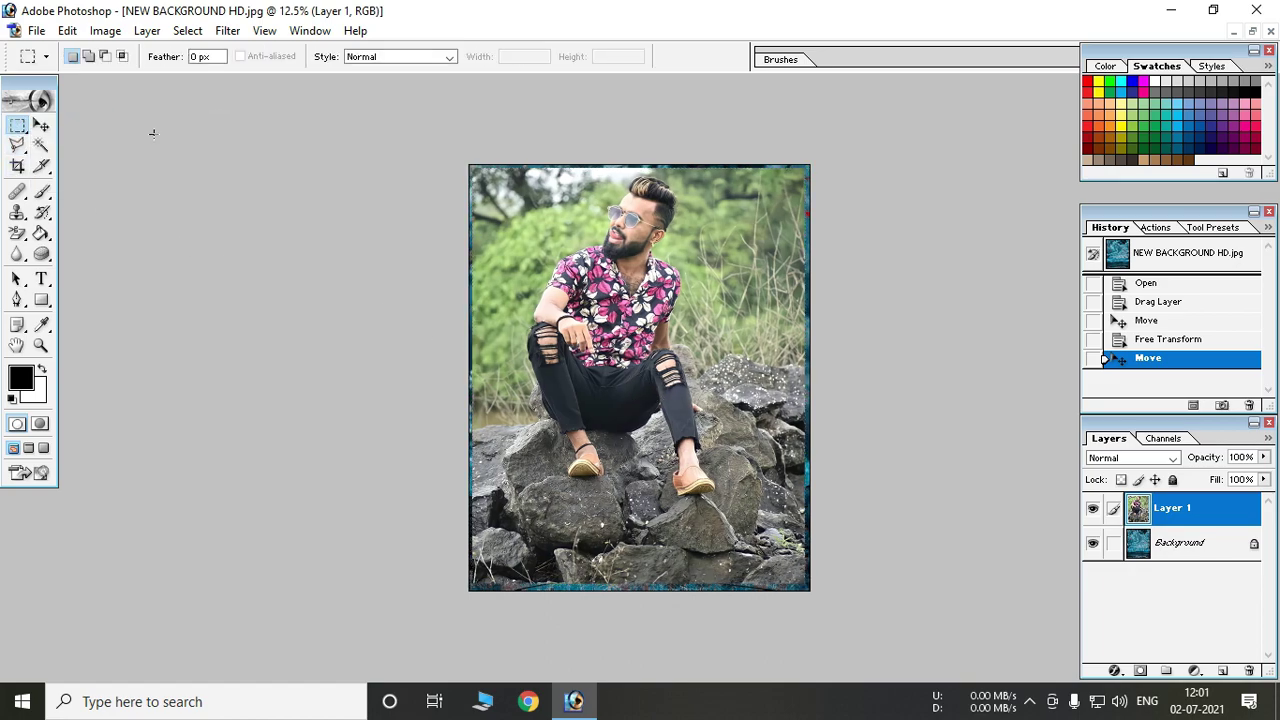
drag(521, 568, 519, 606)
key(Delete)
key(ctrl+d)
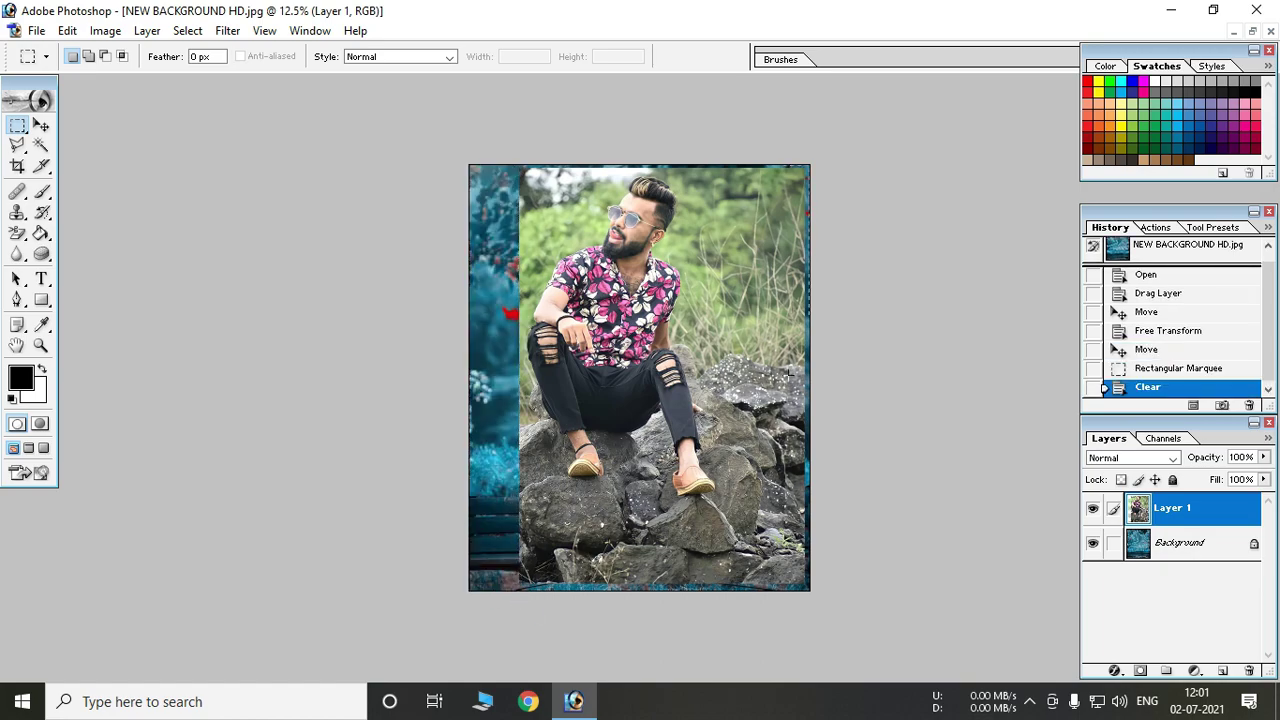
drag(724, 668, 815, 155)
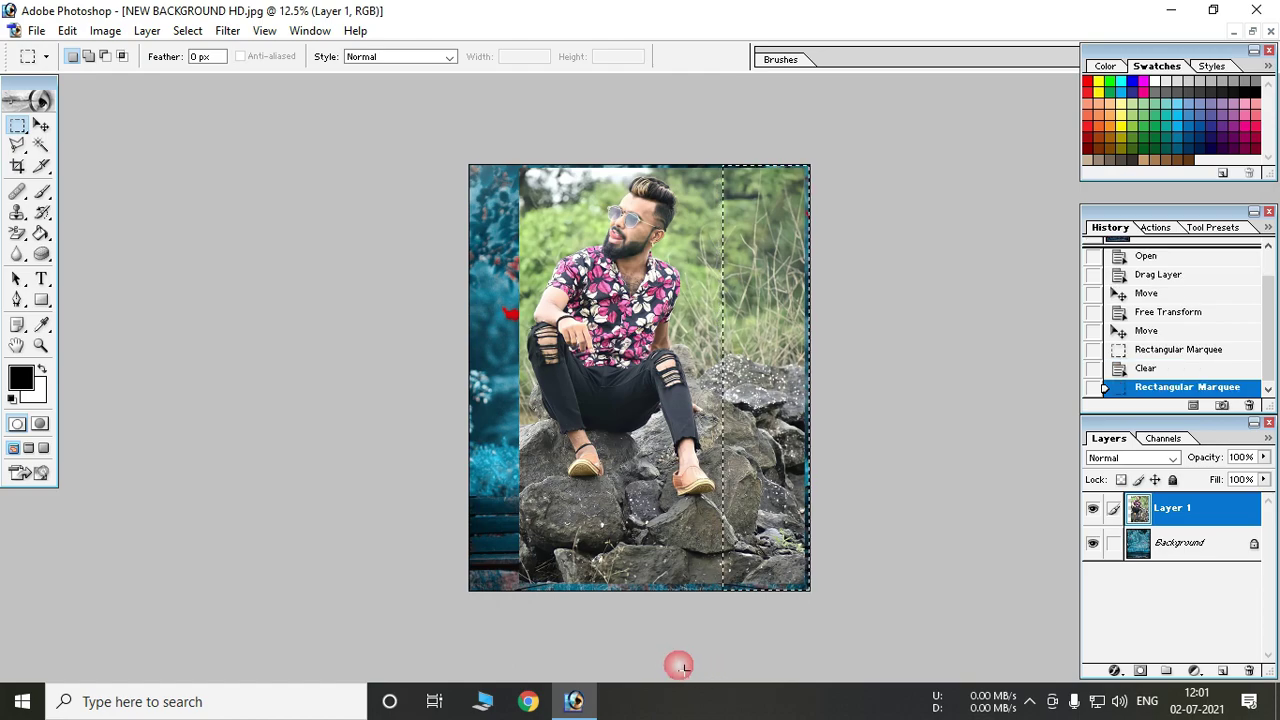
key(Delete)
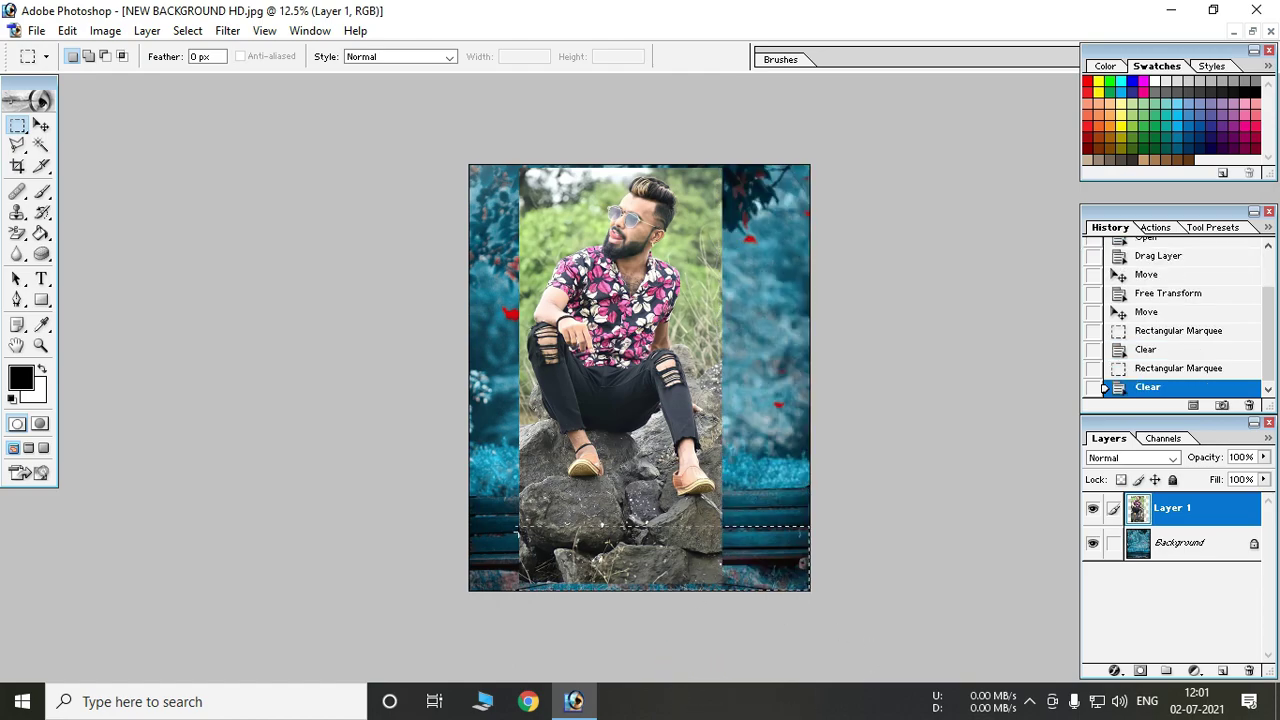
drag(812, 594, 463, 503)
key(Delete)
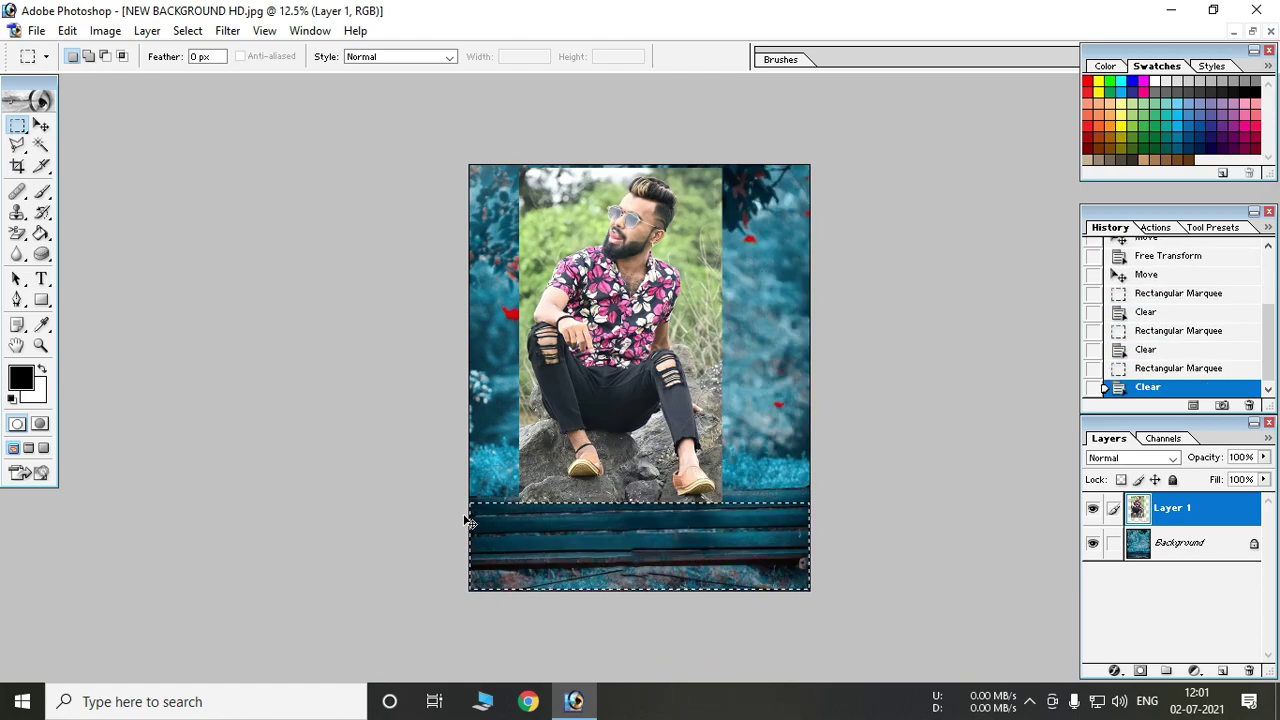
key(ctrl+d)
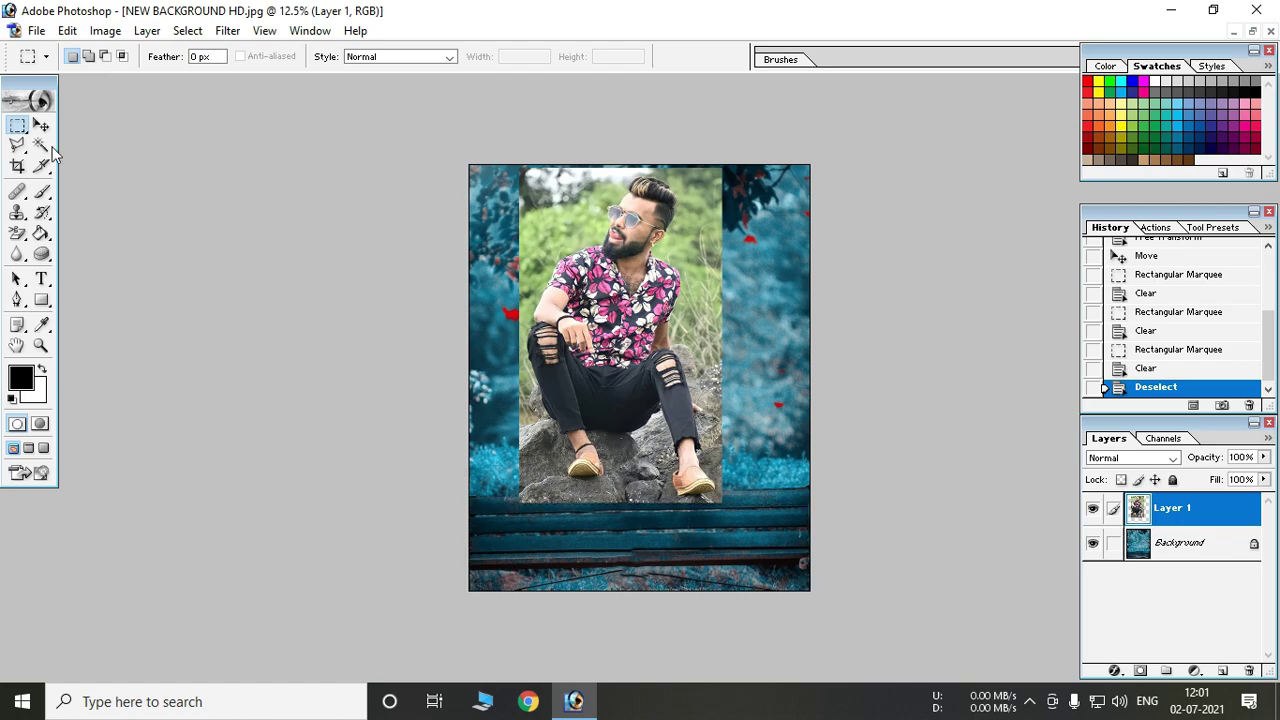
Move the man's photo layer down and right onto the bench.
click(48, 136)
drag(657, 283, 670, 342)
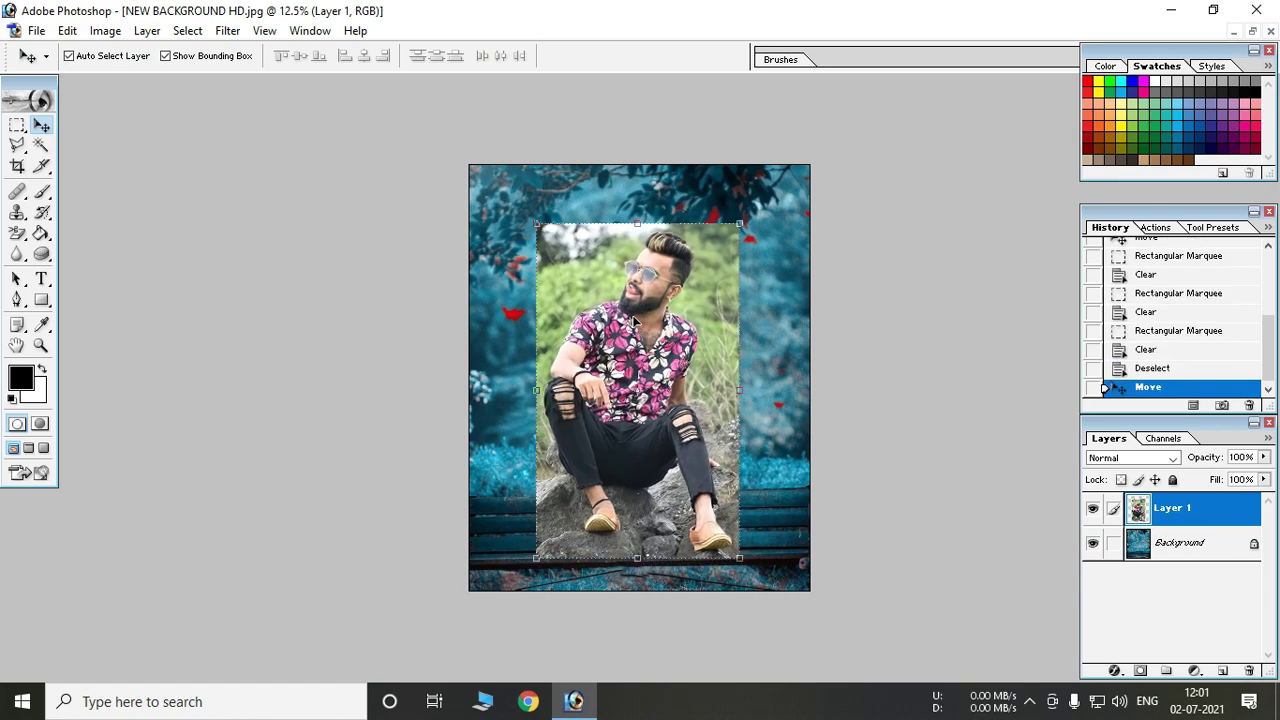
drag(17, 145, 100, 163)
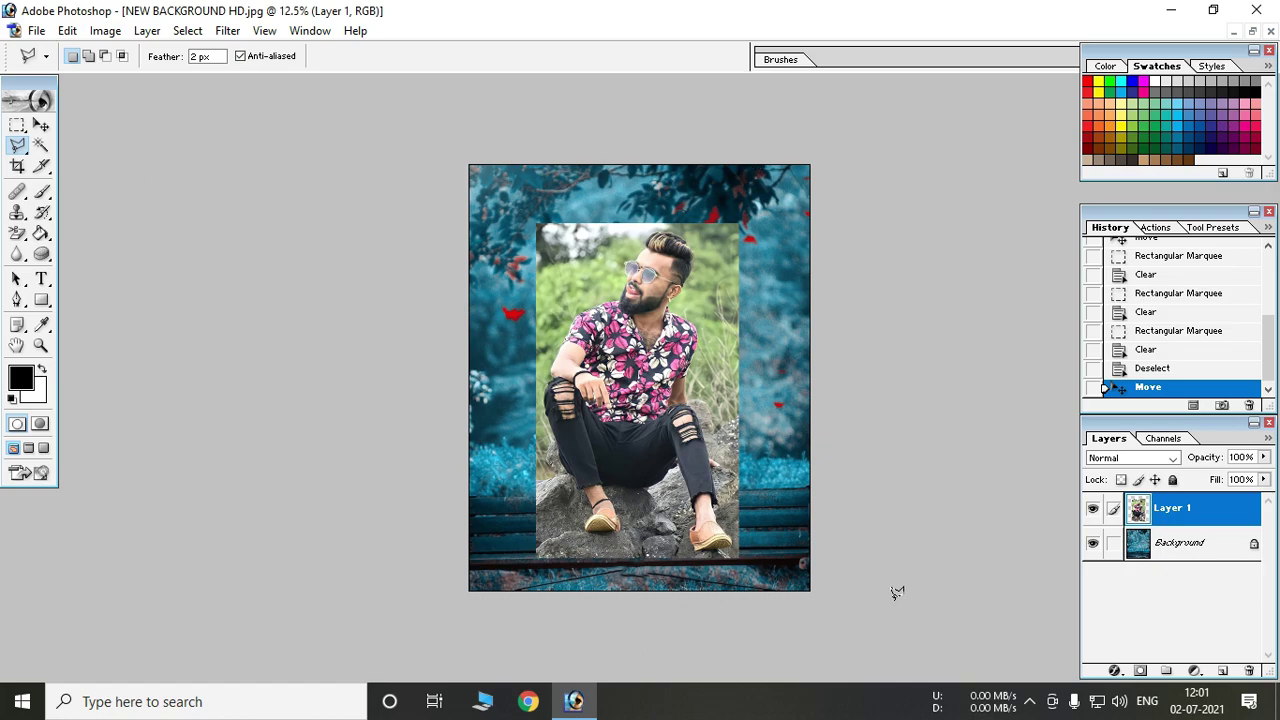
Begin the polygonal lasso outline at the image edges and trace along the shoe's sole.
click(658, 198)
click(485, 211)
click(509, 598)
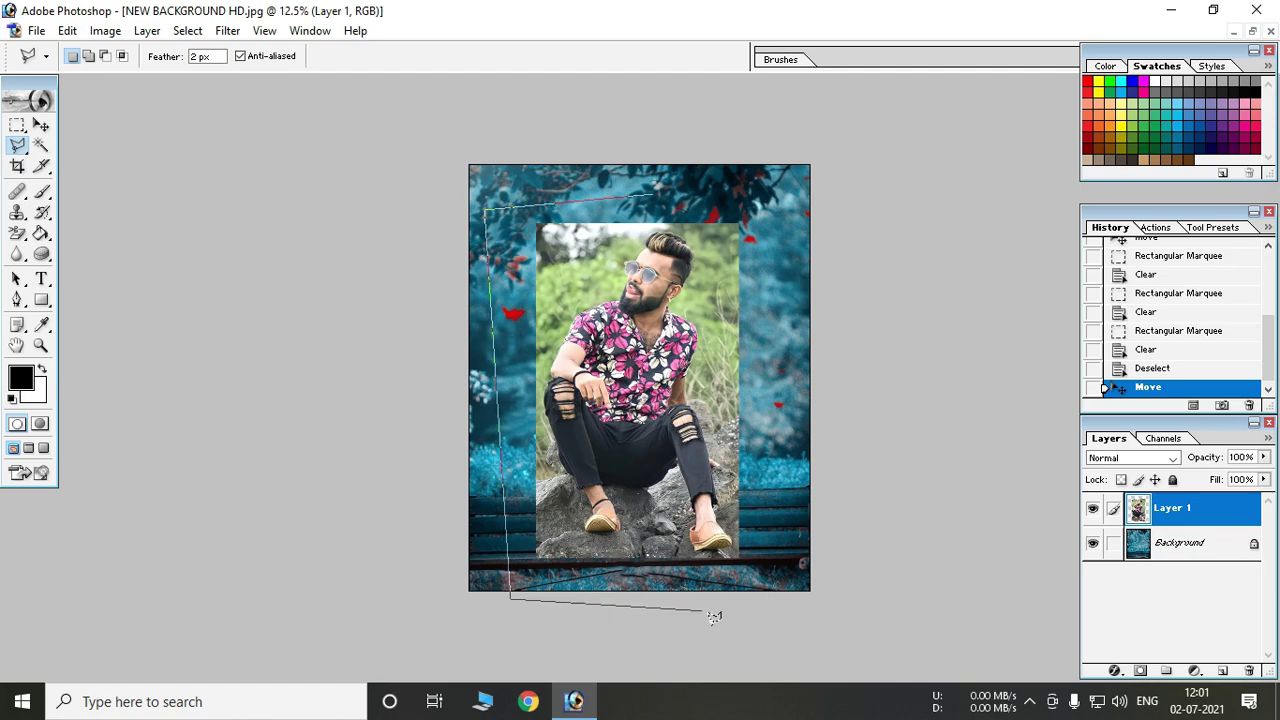
click(730, 605)
scroll(737, 566, up, 2)
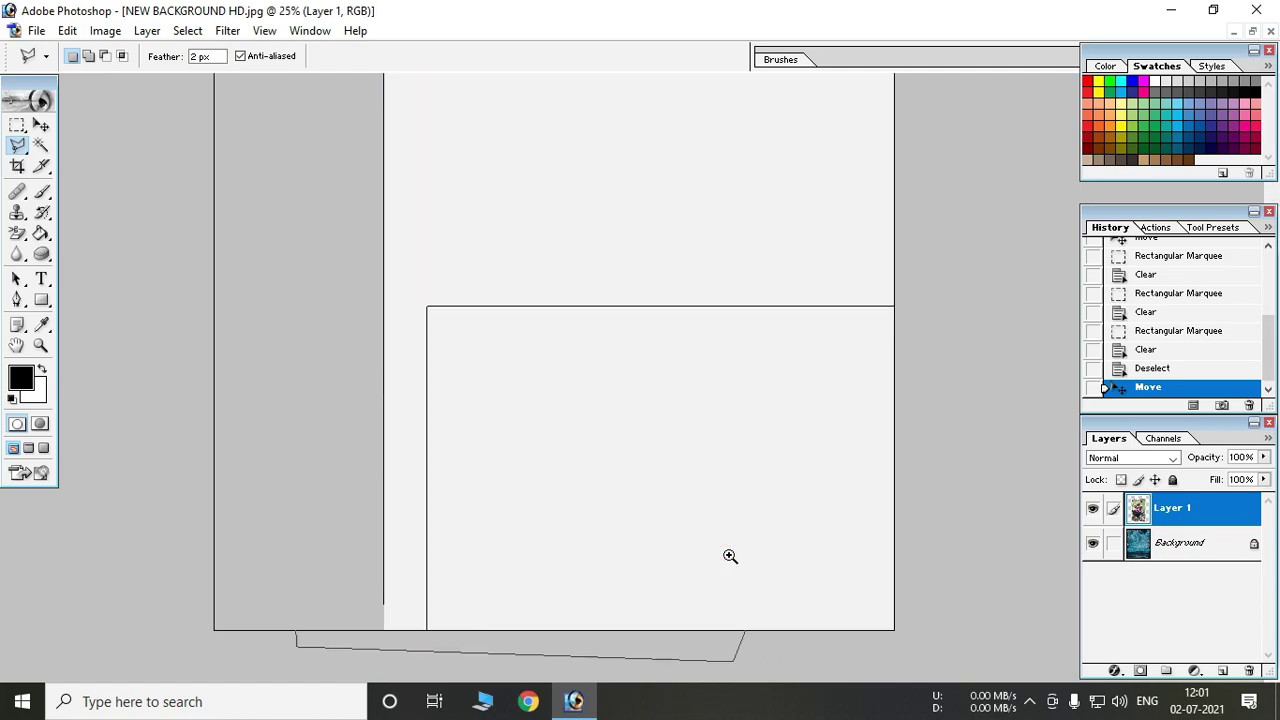
scroll(735, 563, up, 1)
scroll(731, 558, up, 2)
scroll(730, 557, up, 1)
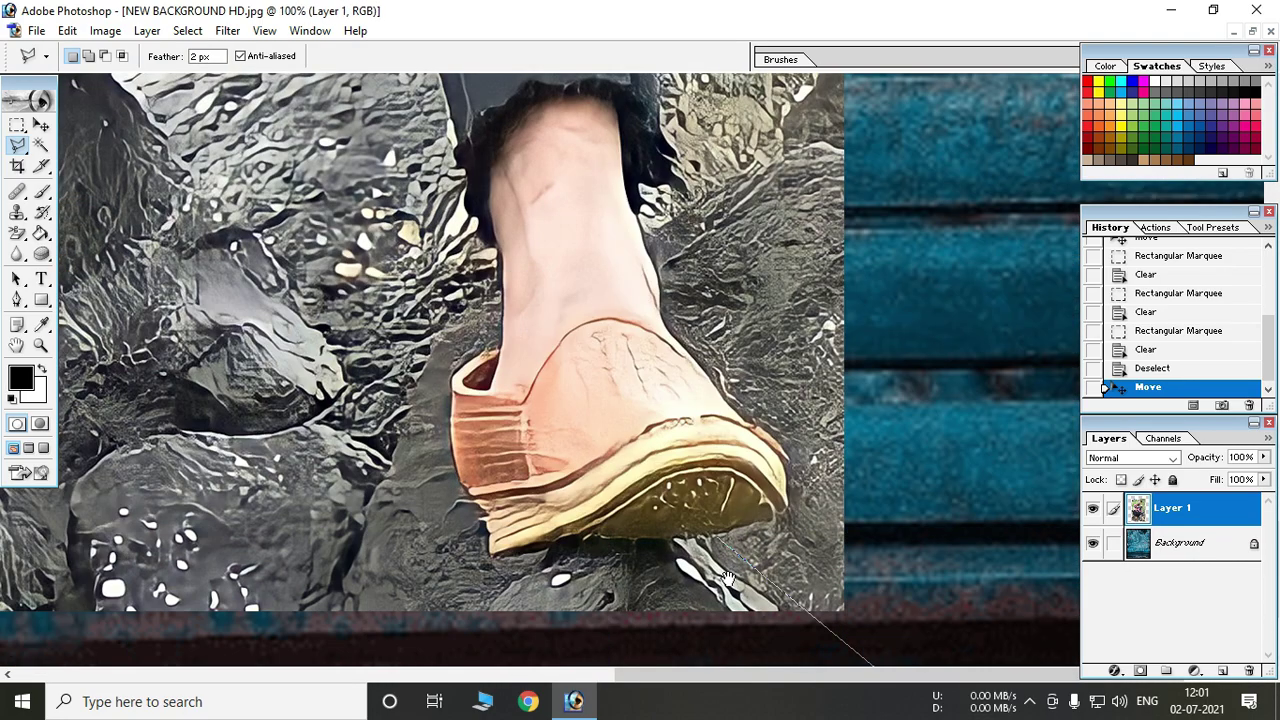
scroll(720, 538, up, 1)
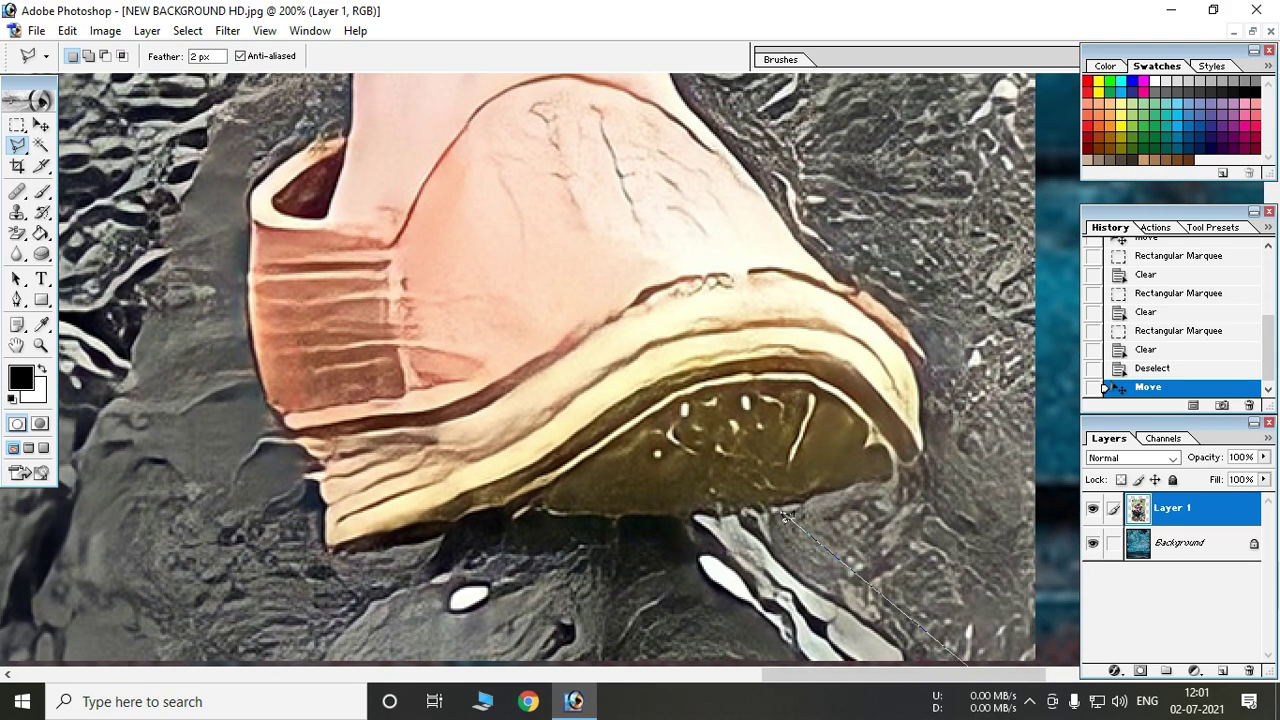
click(896, 481)
click(826, 491)
click(746, 512)
click(518, 516)
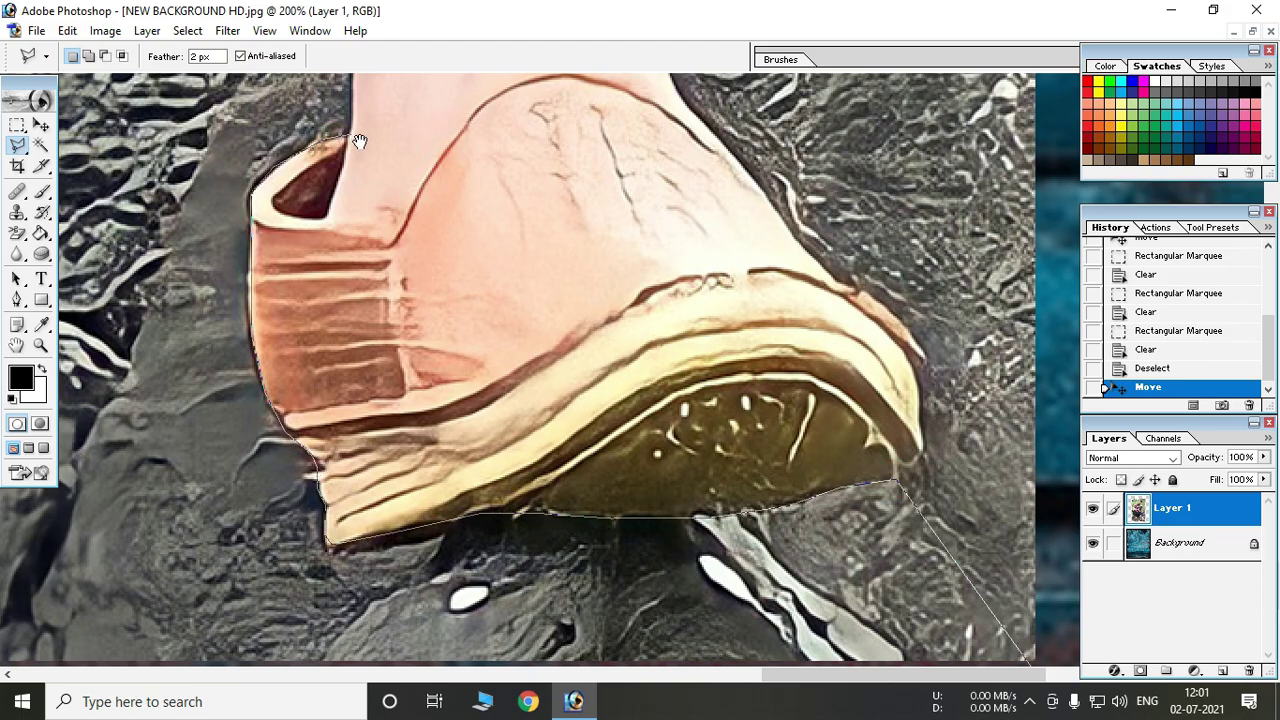
Continue the lasso outline along the trouser edge, hem and leg edges.
drag(359, 141, 380, 600)
drag(360, 150, 380, 600)
drag(360, 200, 380, 420)
click(336, 334)
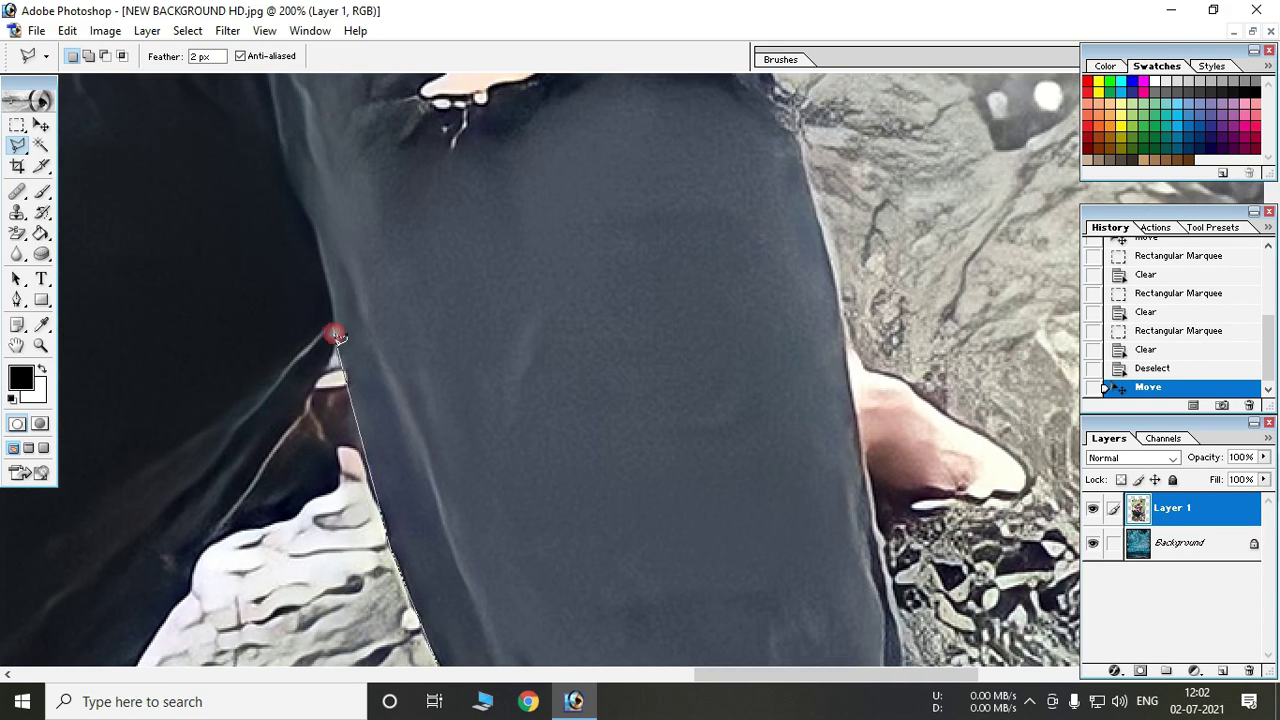
drag(340, 340, 700, 250)
drag(400, 400, 800, 300)
click(471, 386)
drag(471, 386, 522, 360)
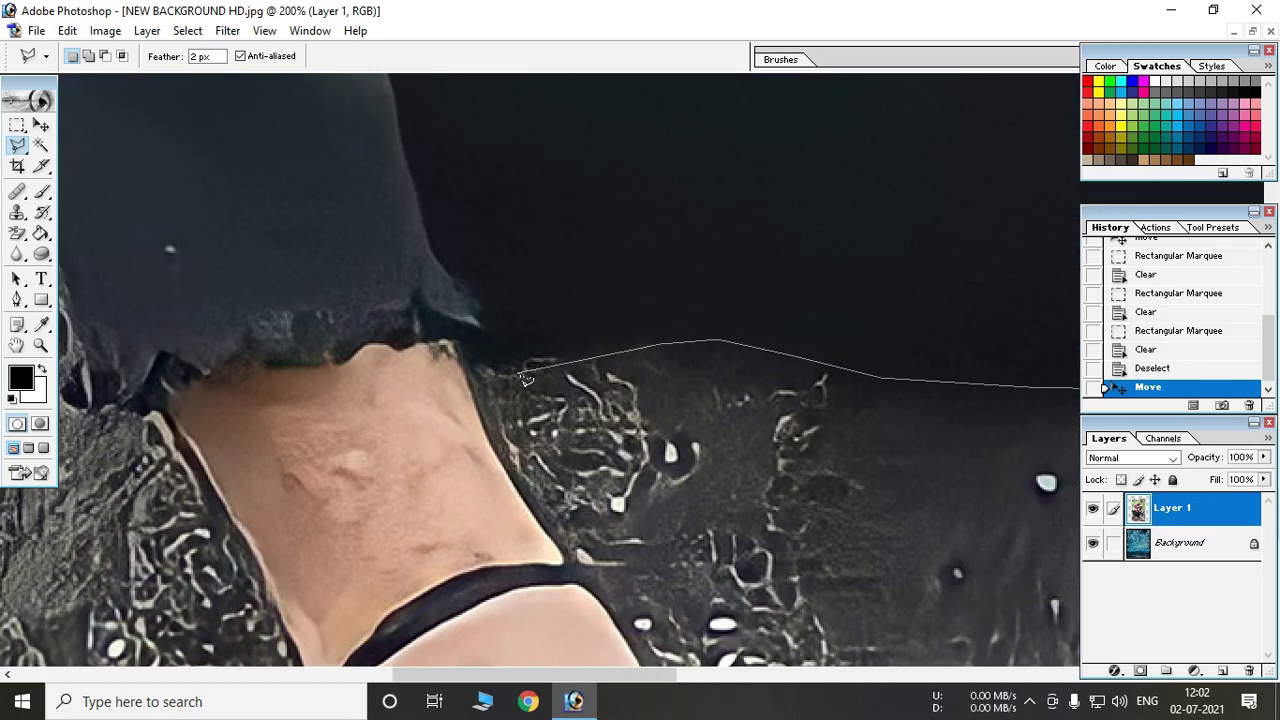
click(455, 343)
drag(618, 618, 492, 405)
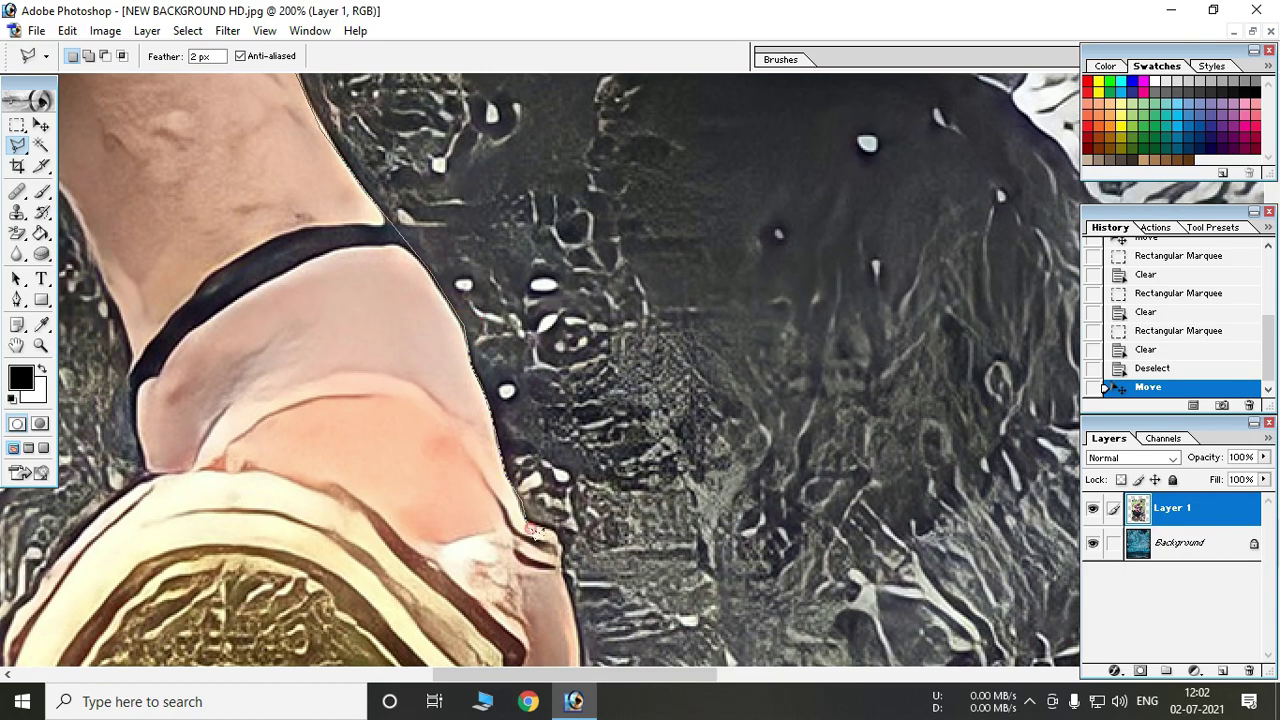
scroll(578, 625, down, 5)
click(470, 300)
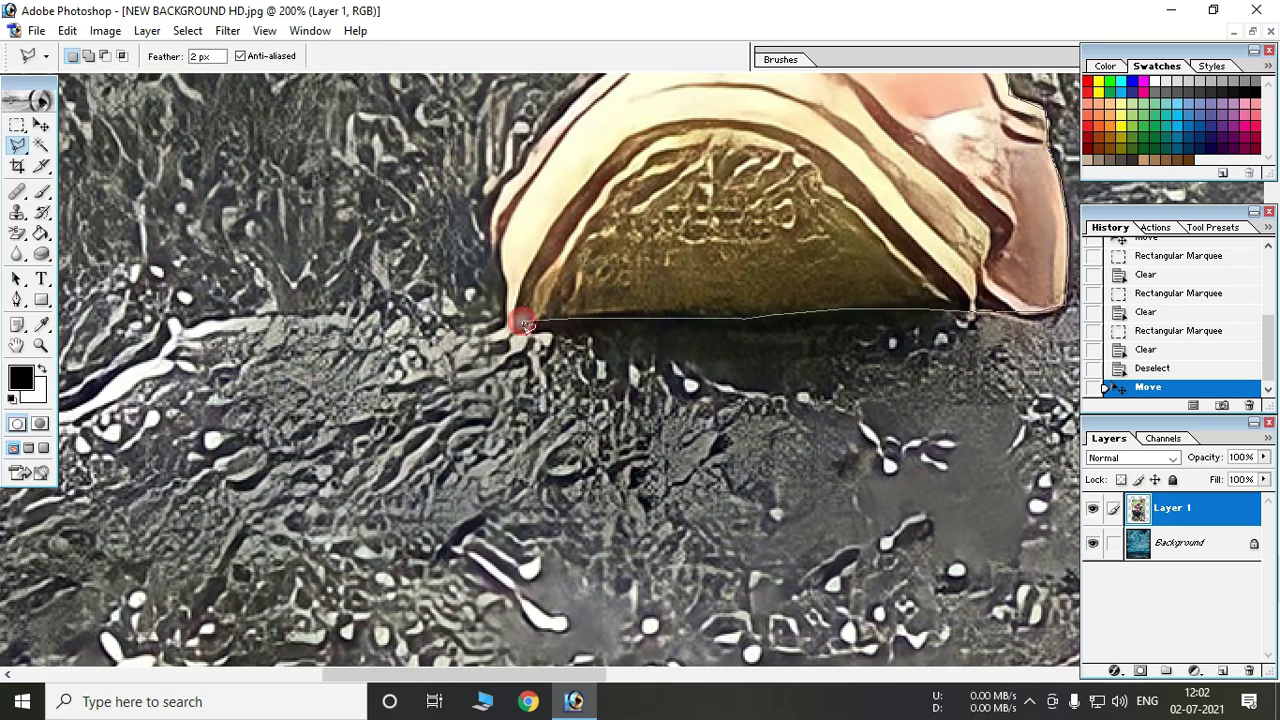
scroll(470, 300, left, 5)
click(505, 320)
scroll(555, 128, up, 5)
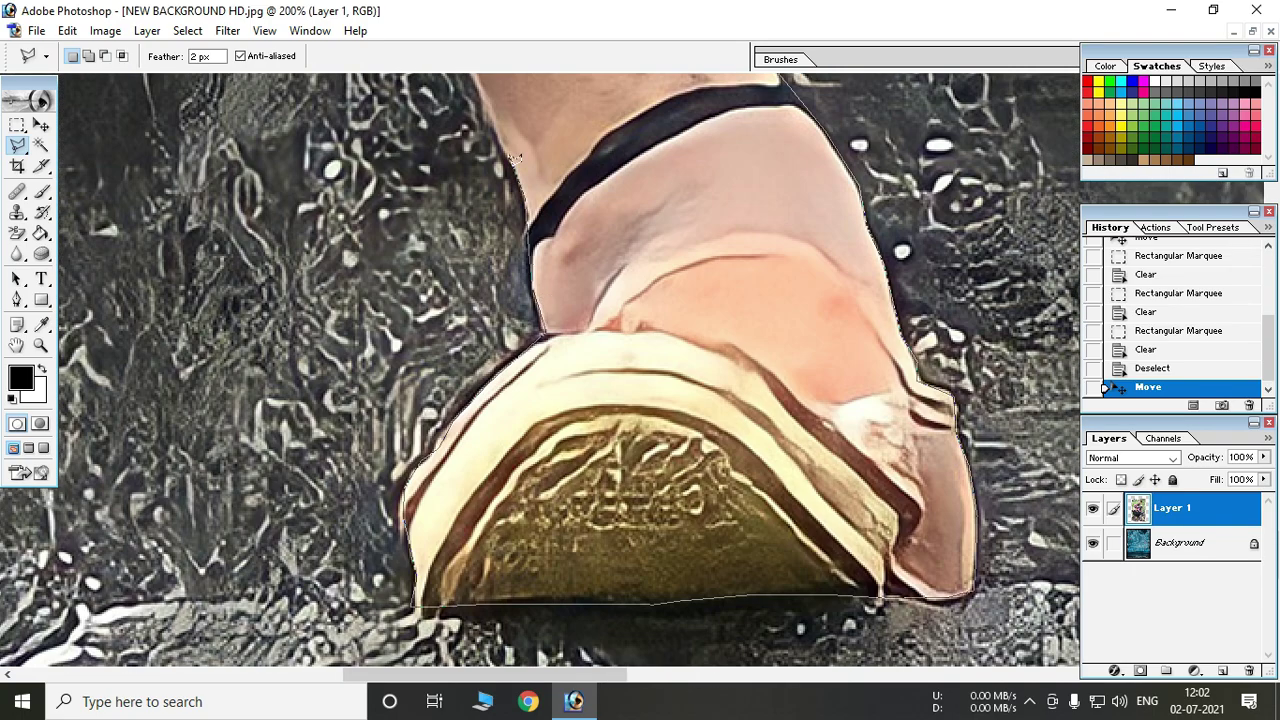
scroll(520, 300, up, 5)
scroll(483, 433, up, 5)
click(508, 438)
scroll(483, 433, up, 5)
click(514, 600)
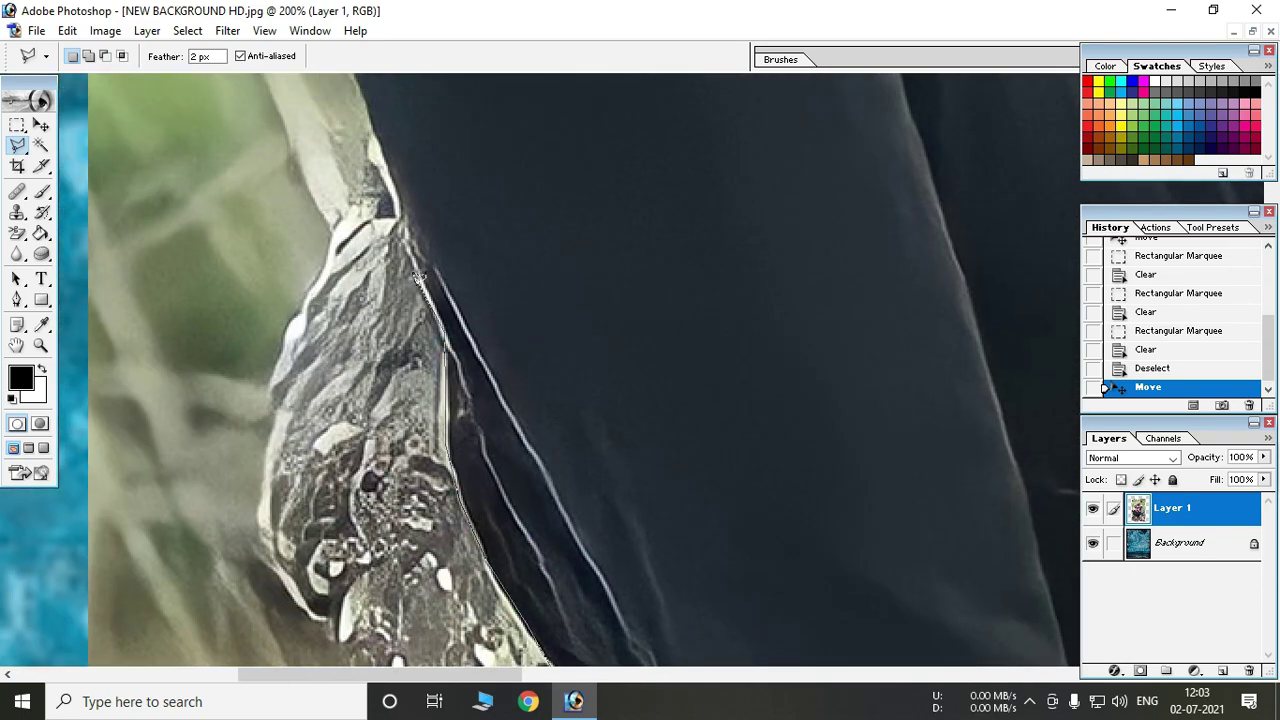
scroll(475, 485, up, 5)
scroll(383, 228, up, 5)
scroll(383, 228, left, 3)
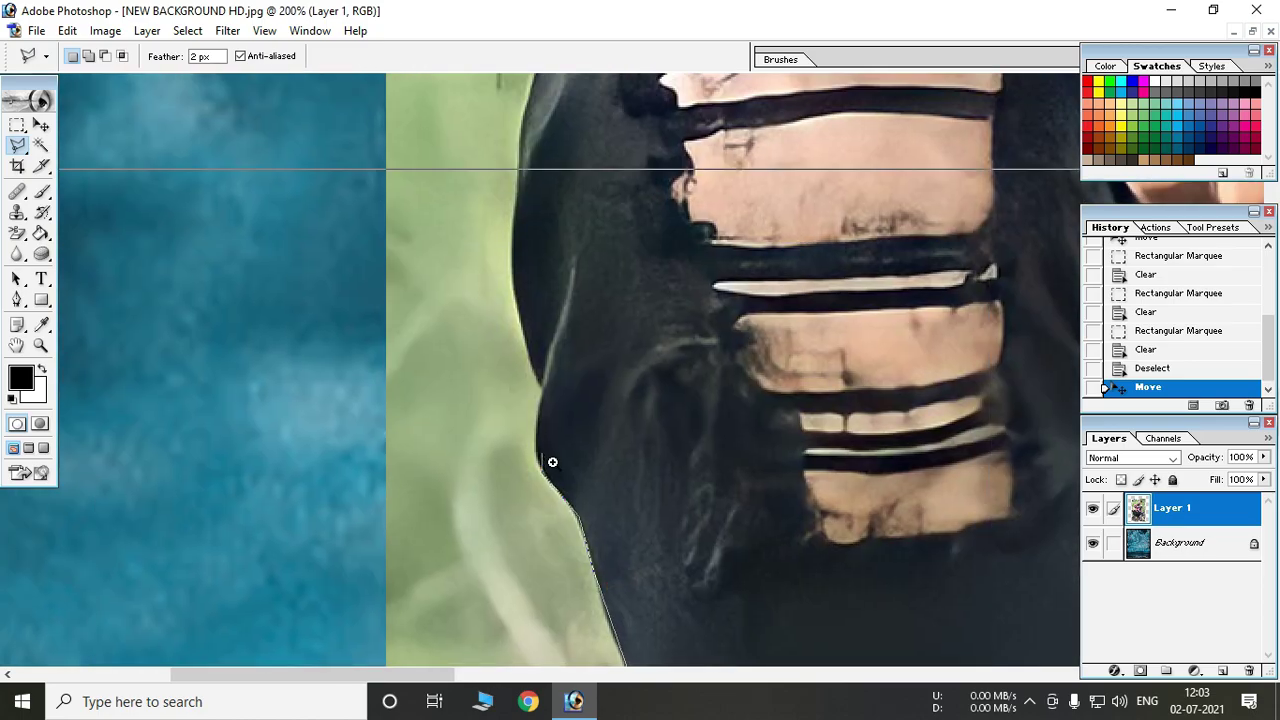
Zoom in and trace the outline along the sleeve and face edges.
key(ctrl+plus)
scroll(627, 117, up, 5)
scroll(446, 594, up, 5)
scroll(446, 594, right, 3)
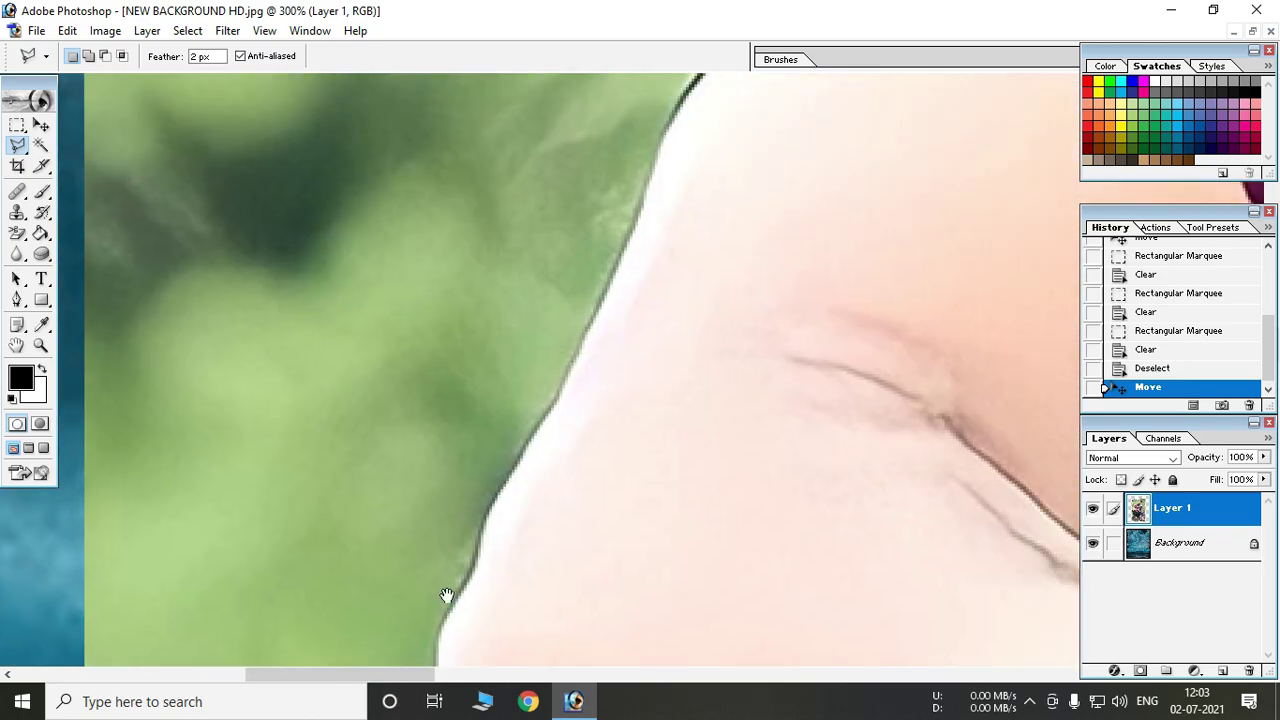
scroll(491, 370, up, 5)
scroll(630, 372, up, 5)
scroll(725, 141, up, 5)
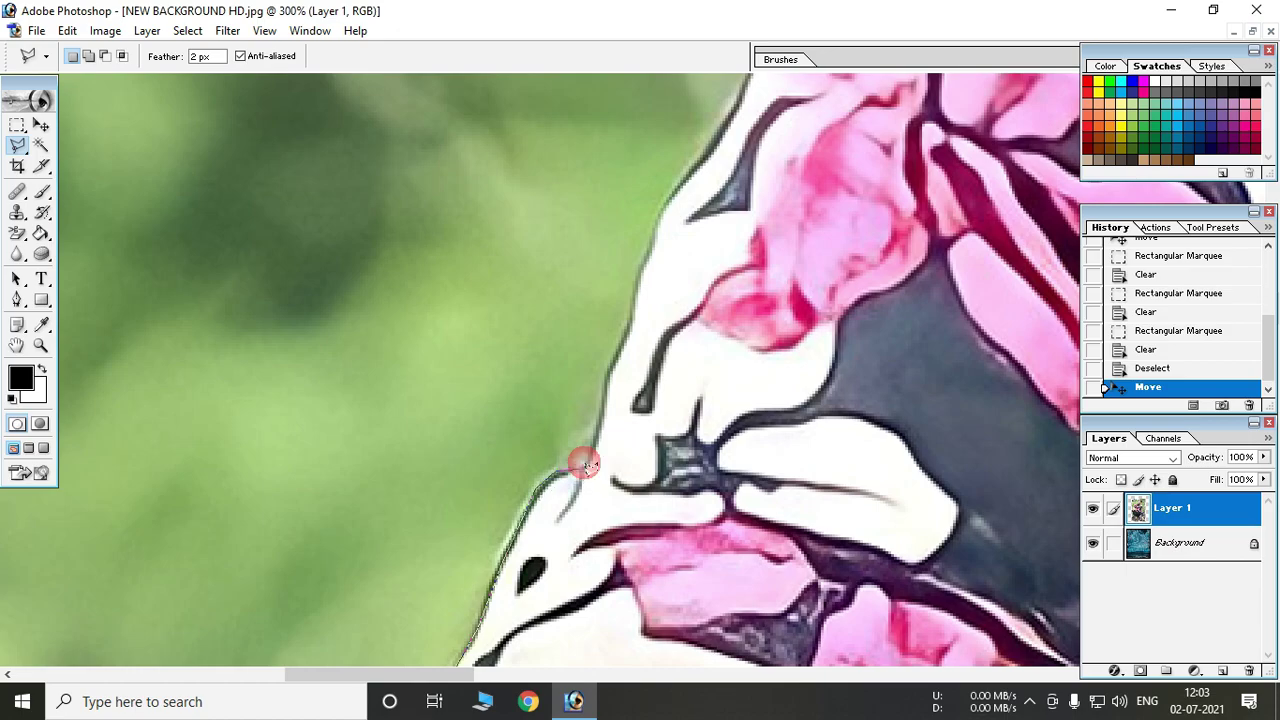
scroll(733, 130, up, 5)
click(500, 363)
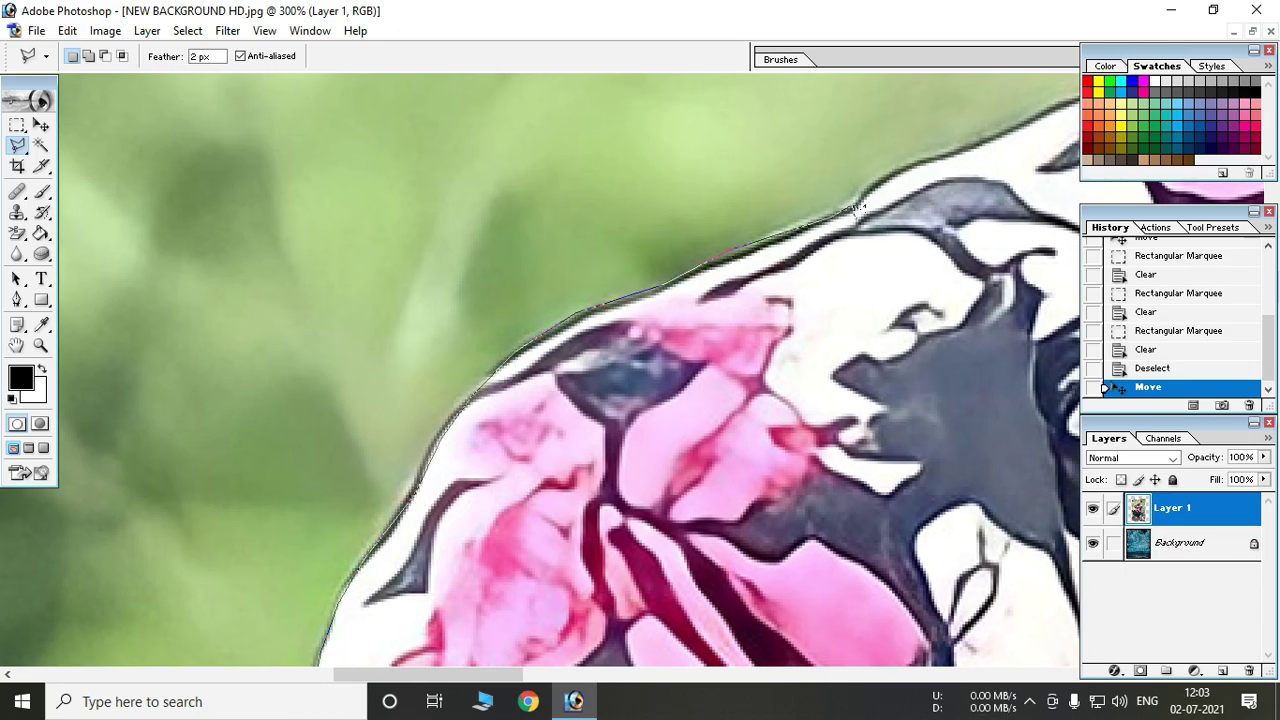
click(940, 162)
scroll(940, 162, up, 5)
scroll(209, 591, up, 5)
click(351, 303)
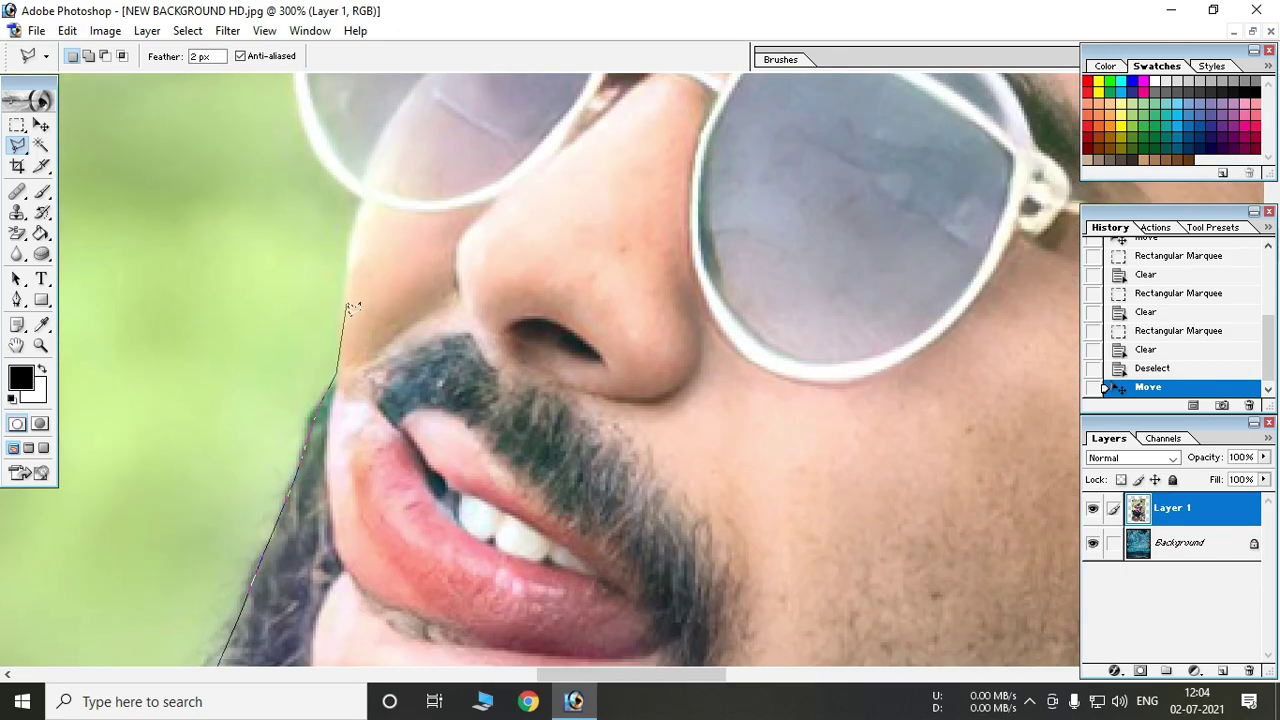
scroll(351, 303, up, 5)
click(385, 465)
click(345, 435)
scroll(335, 210, up, 5)
scroll(335, 210, left, 5)
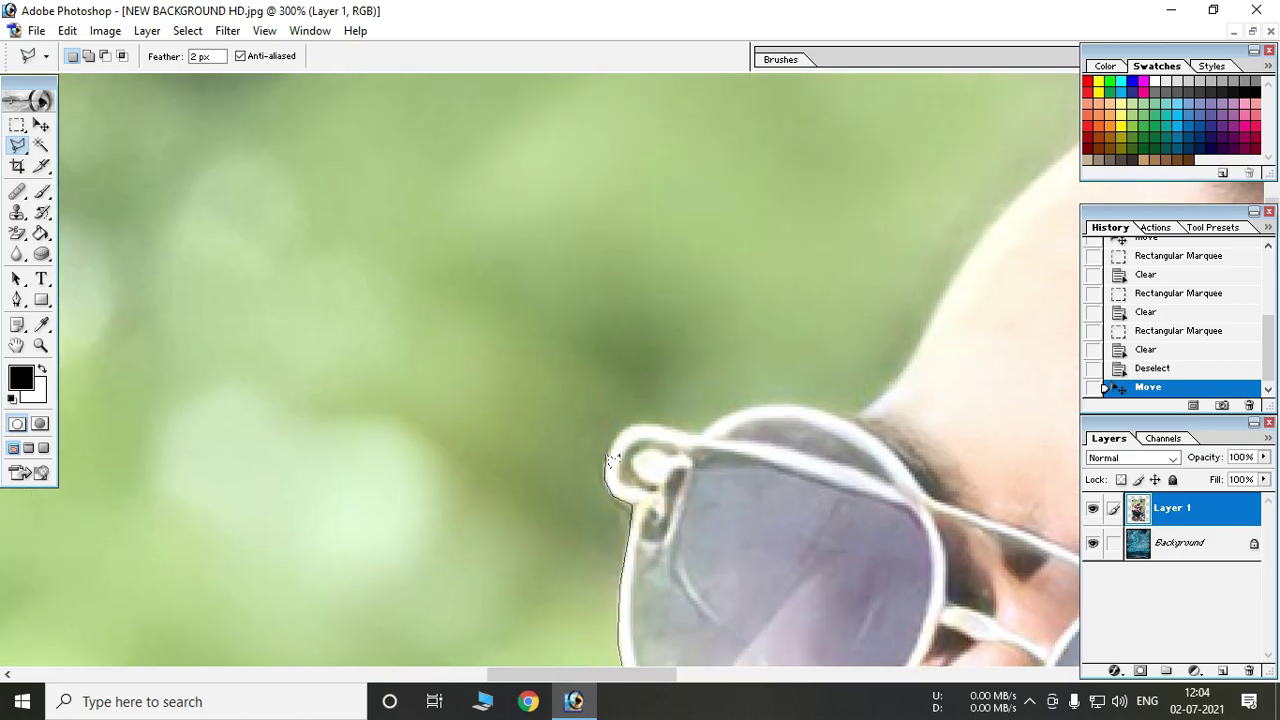
scroll(963, 287, up, 5)
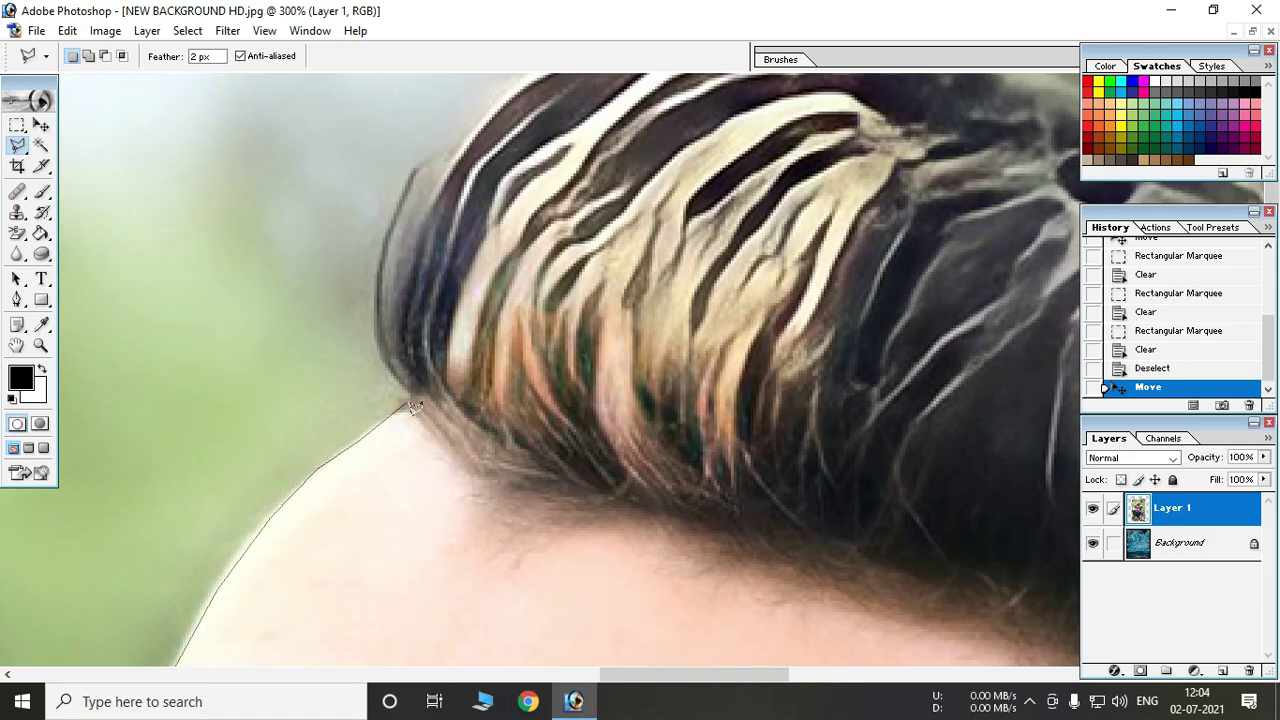
Trace the outline around the hair crown and down the back of the head to the ear.
click(390, 330)
scroll(390, 330, up, 5)
click(500, 345)
drag(680, 391, 270, 306)
click(620, 415)
click(625, 440)
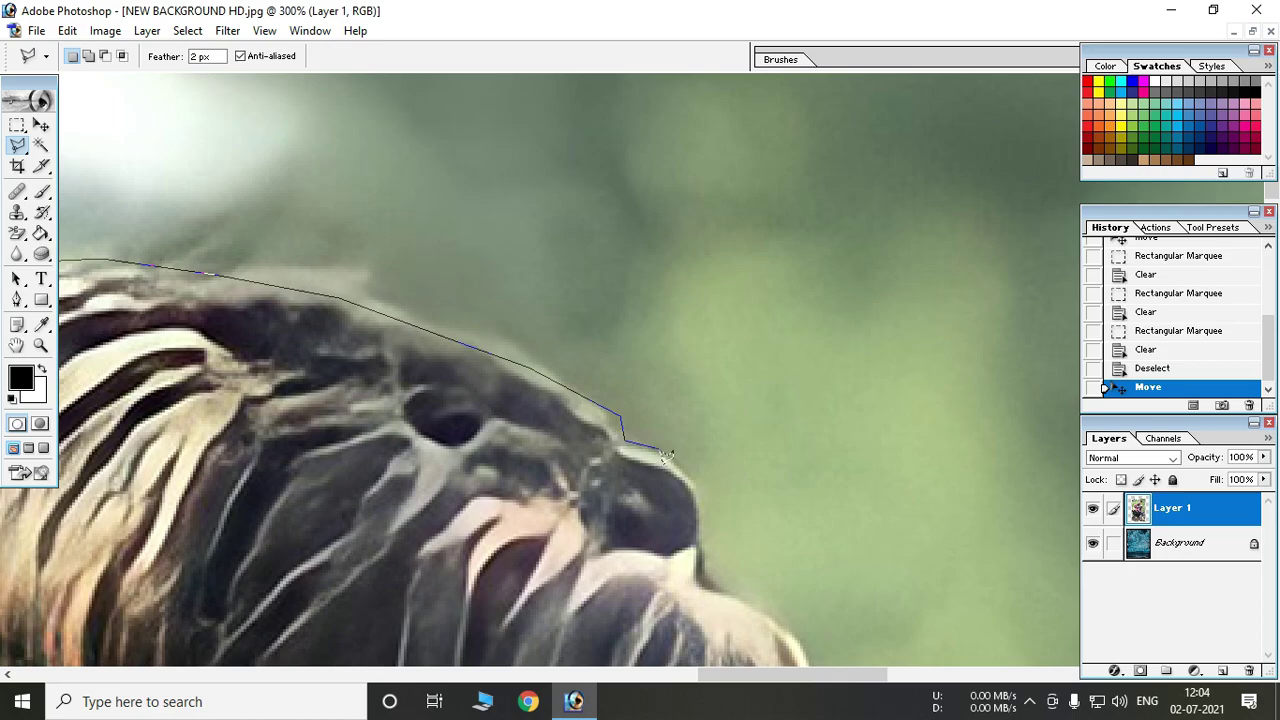
drag(761, 617, 680, 330)
click(671, 586)
drag(671, 586, 660, 300)
click(663, 500)
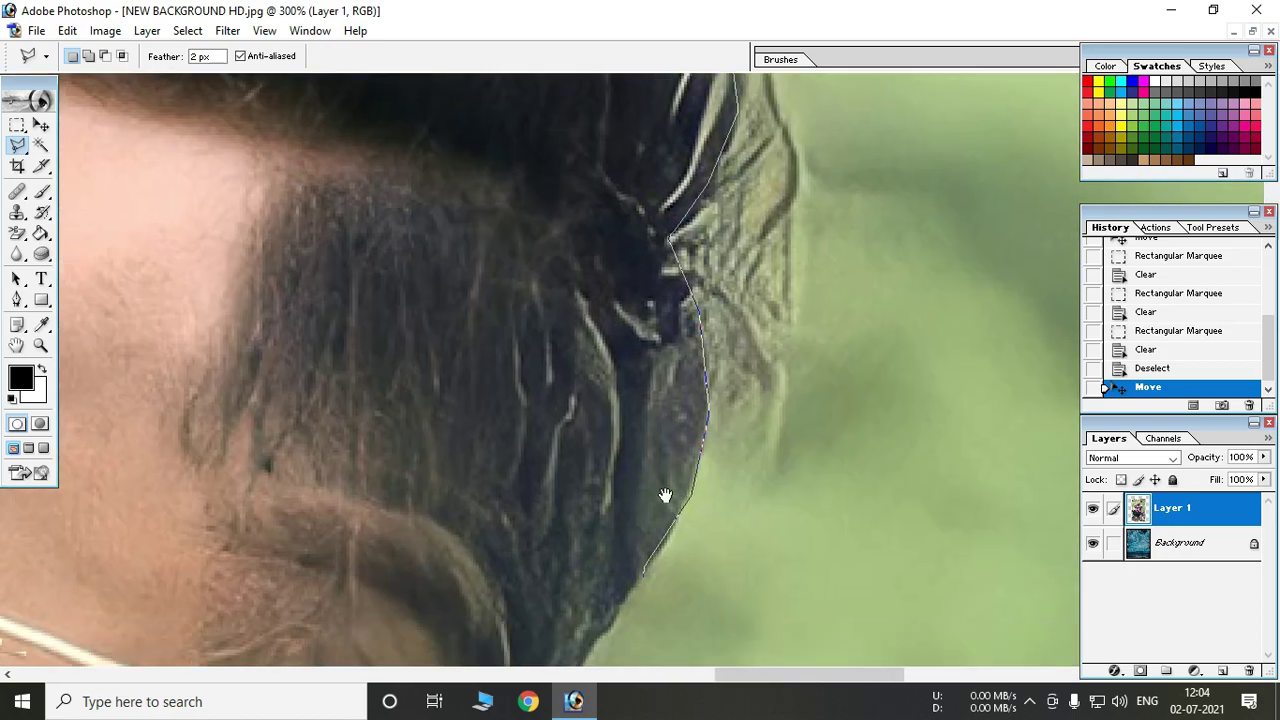
drag(663, 500, 640, 300)
click(530, 565)
click(490, 608)
Trace the outline along the neck, collar, shoulder and skin-rock edge.
scroll(490, 608, down, 5)
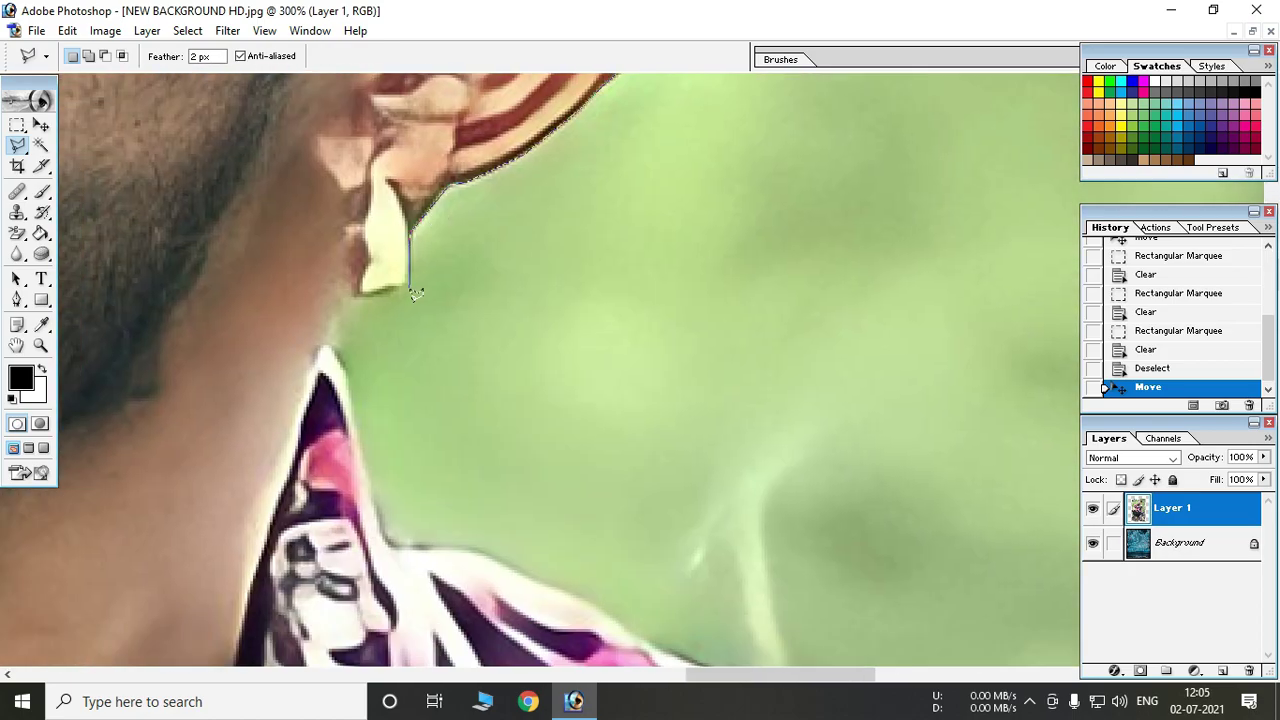
scroll(284, 590, down, 5)
click(400, 545)
scroll(543, 586, down, 5)
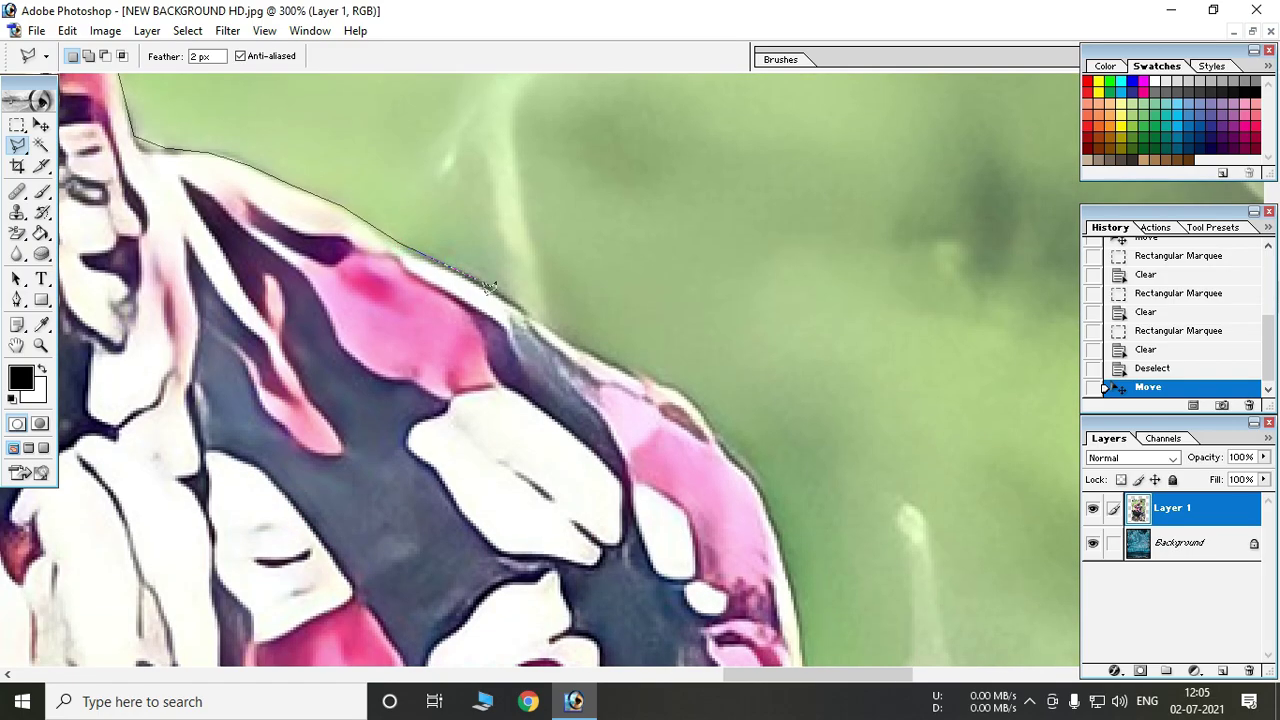
click(745, 480)
drag(745, 480, 560, 250)
drag(590, 470, 540, 230)
click(530, 465)
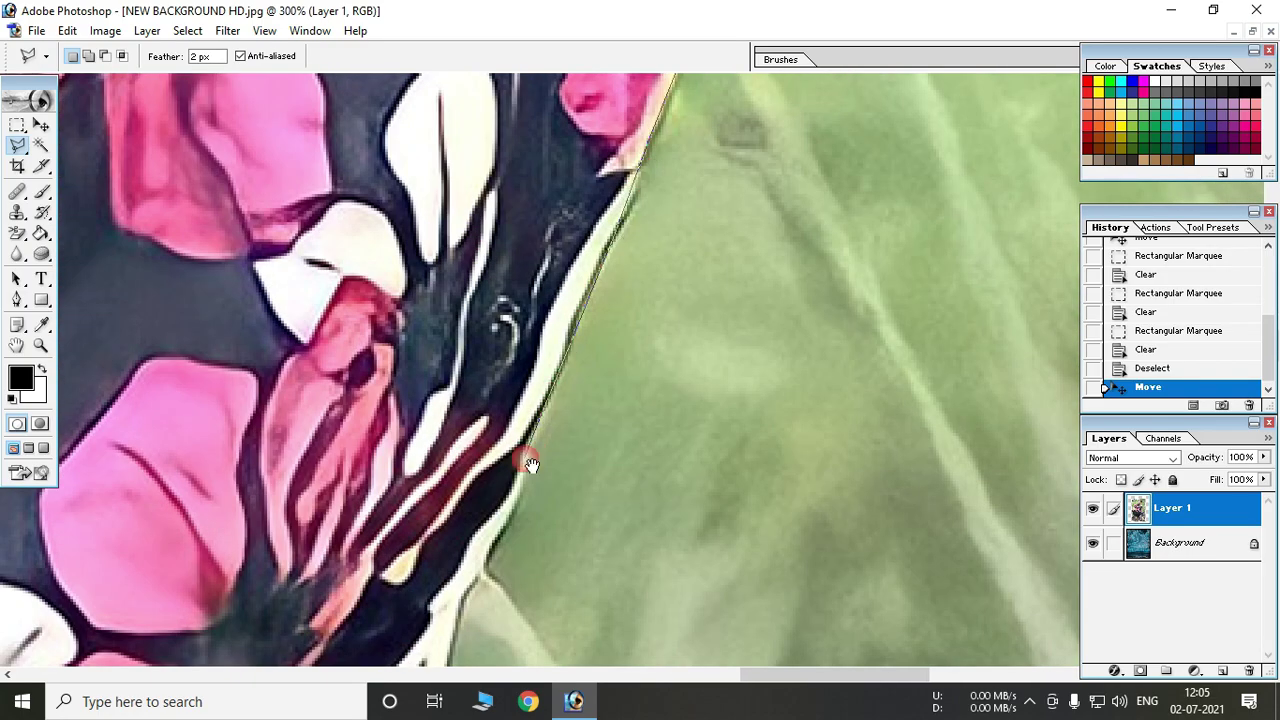
scroll(530, 465, down, 5)
scroll(514, 491, down, 5)
scroll(594, 454, down, 5)
click(495, 275)
click(690, 505)
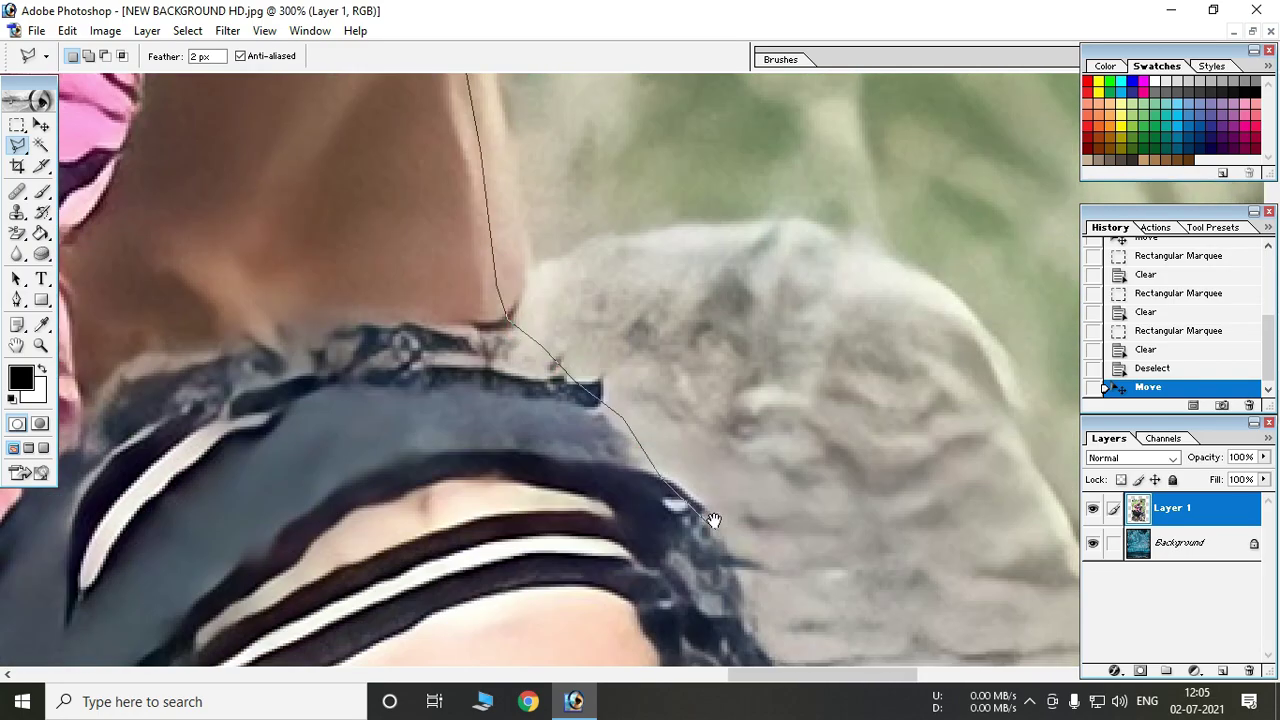
scroll(713, 520, down, 5)
scroll(600, 510, down, 5)
scroll(520, 500, down, 5)
scroll(476, 497, down, 5)
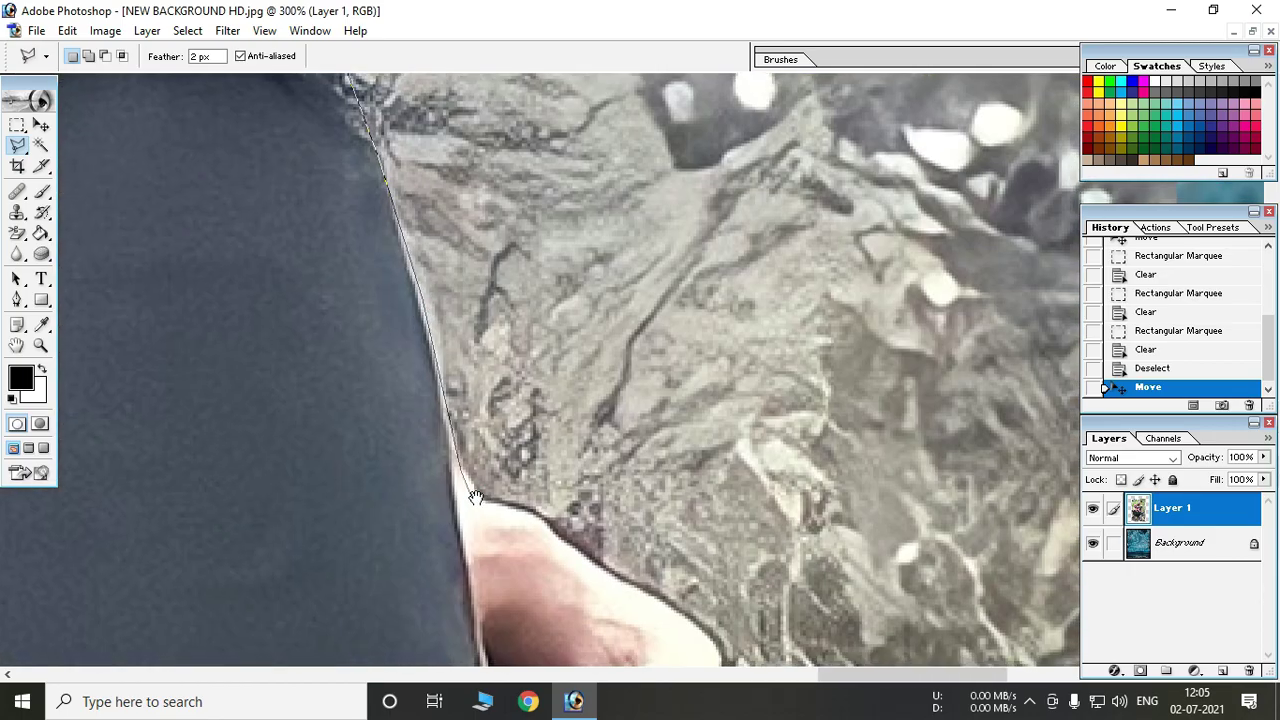
scroll(476, 497, down, 5)
scroll(400, 350, down, 5)
click(340, 232)
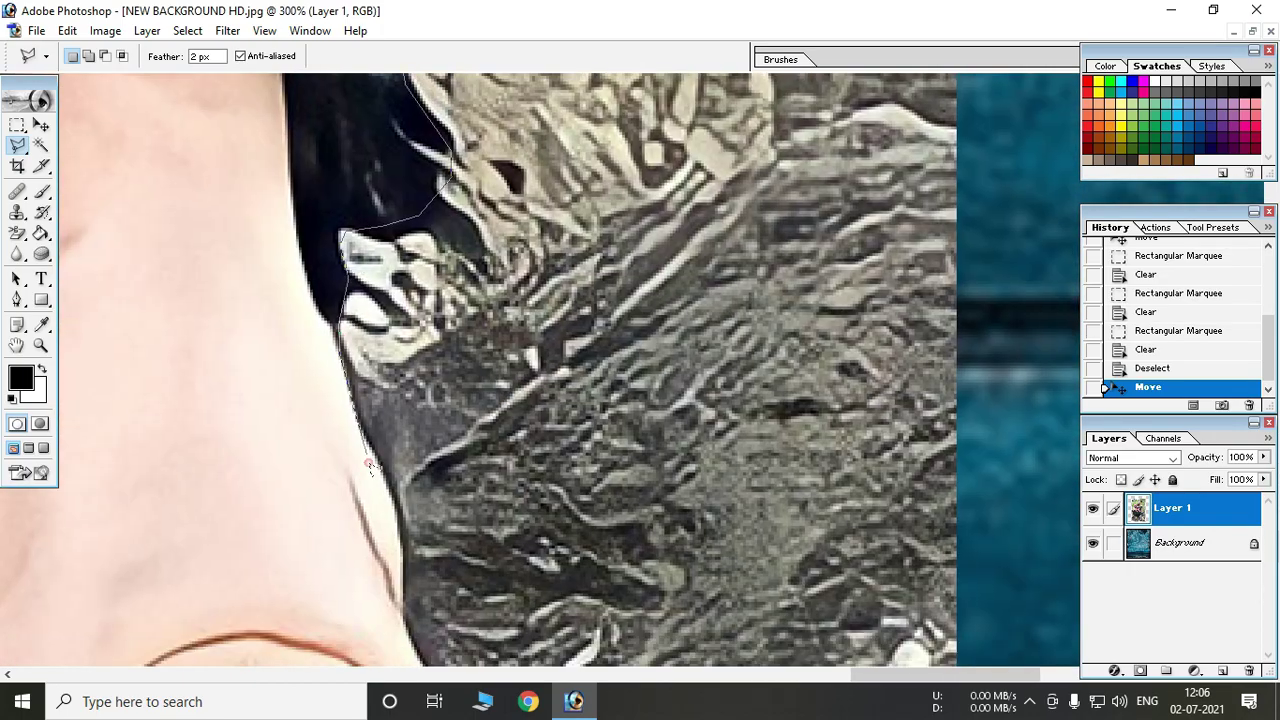
scroll(380, 470, down, 5)
scroll(673, 567, down, 5)
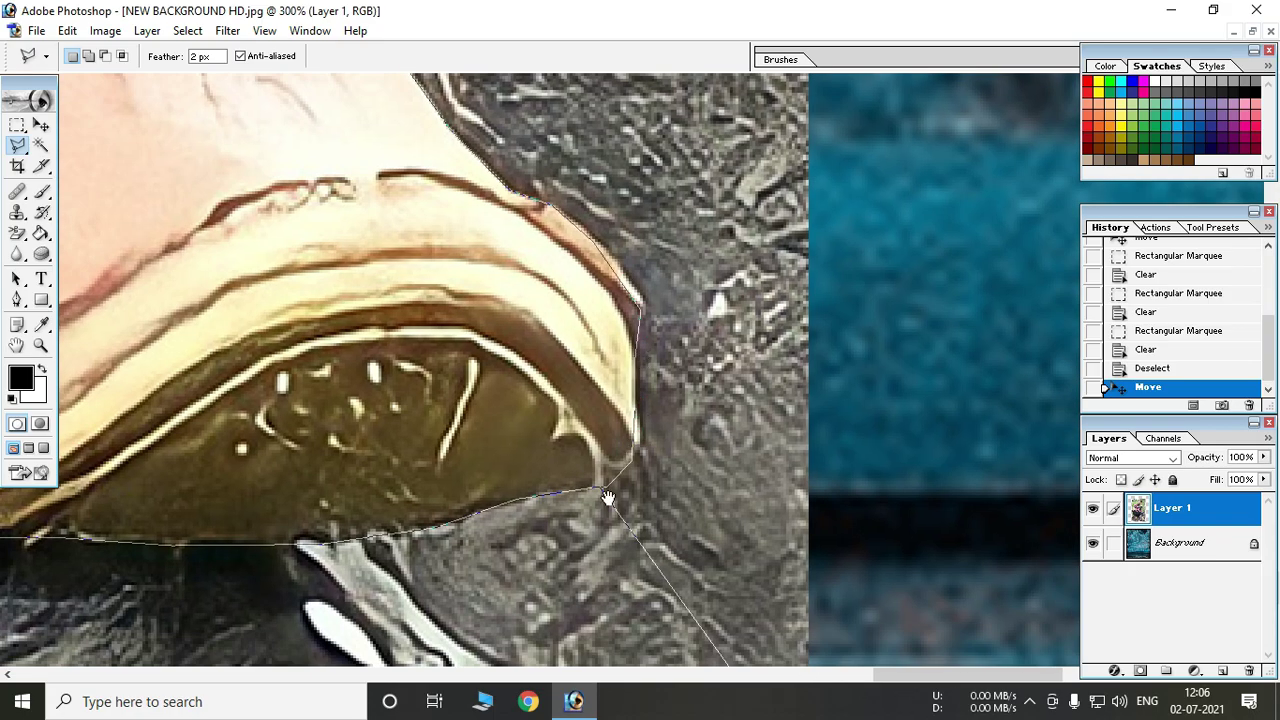
scroll(700, 620, down, 5)
scroll(545, 558, down, 4)
Close the lasso outline and feather the selection by 3 pixels.
click(486, 128)
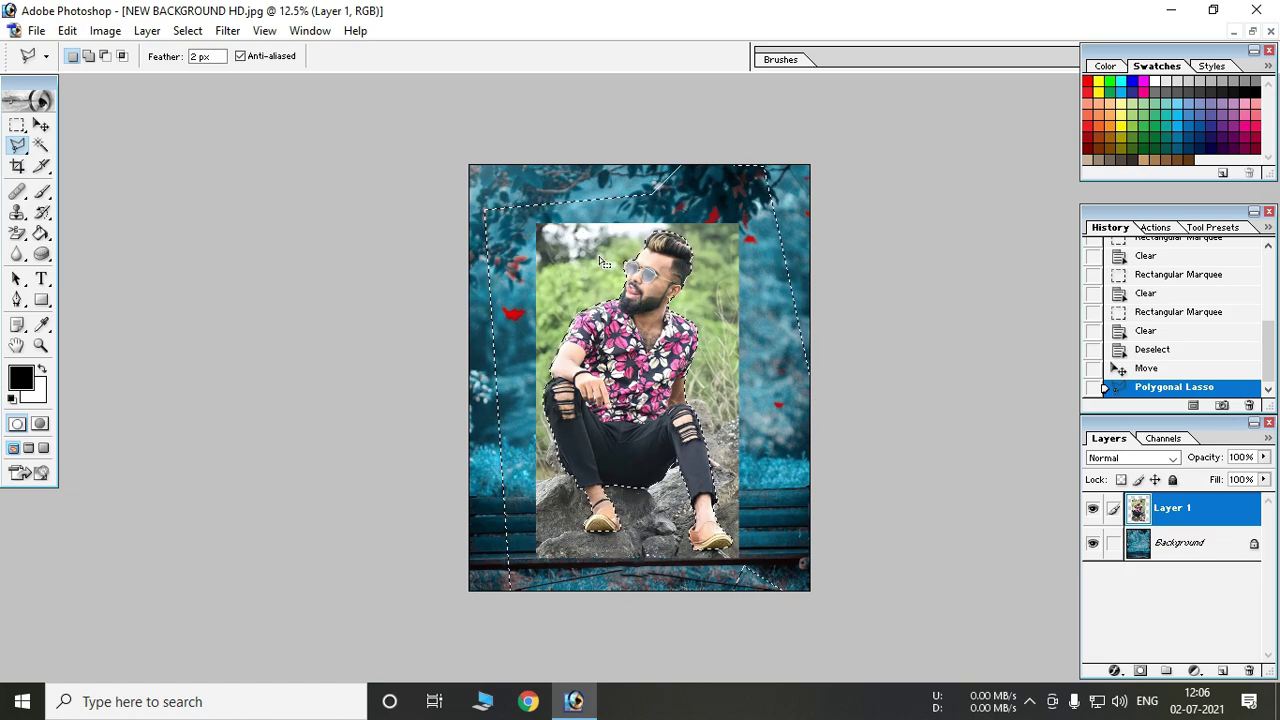
right_click(561, 259)
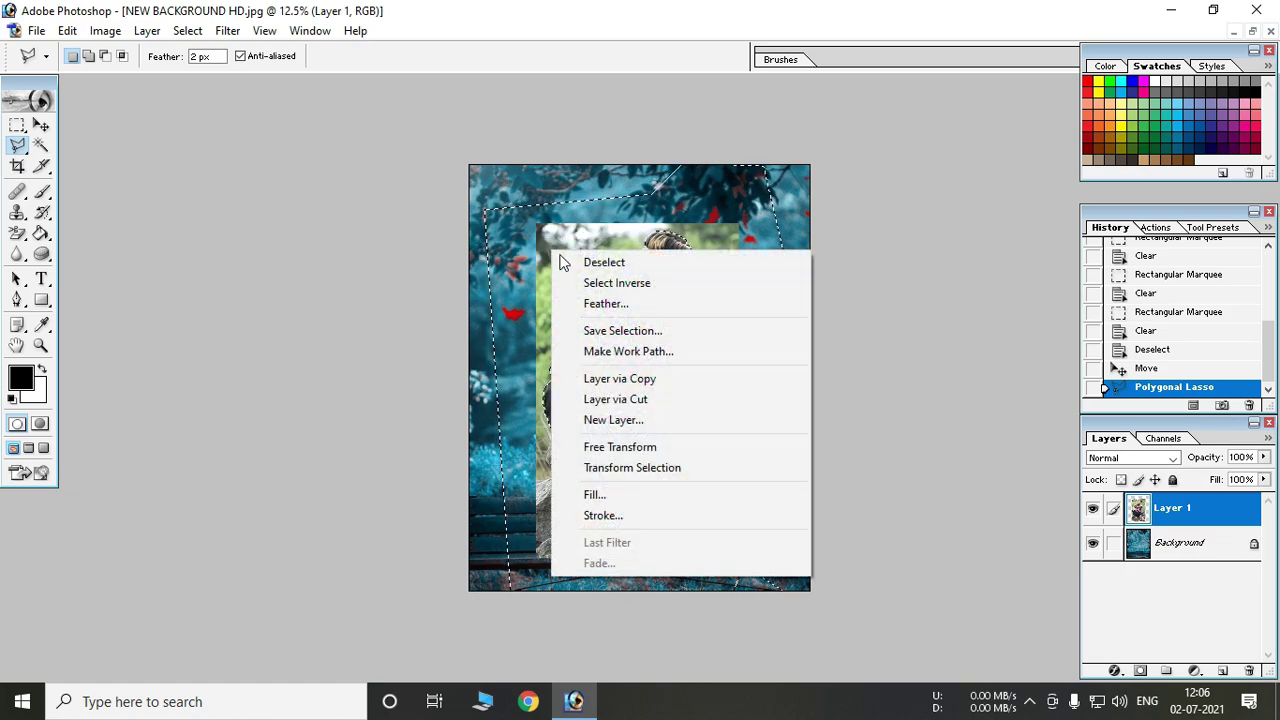
click(686, 303)
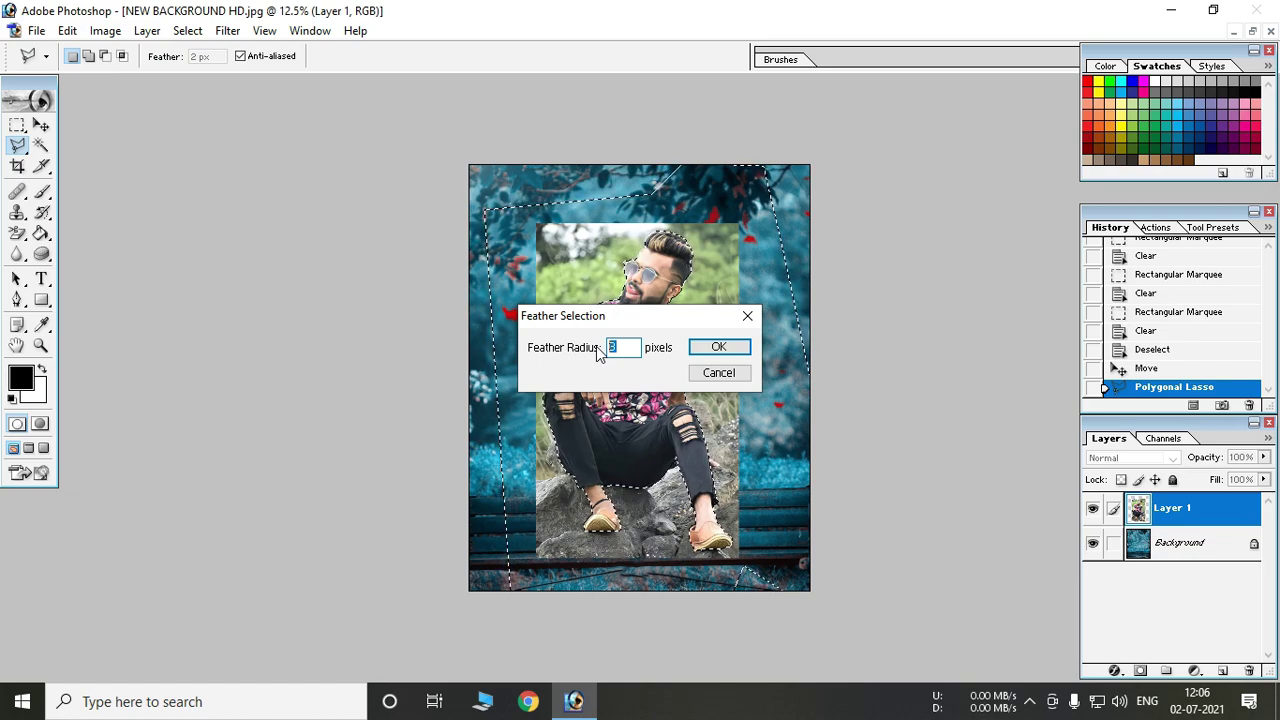
click(622, 347)
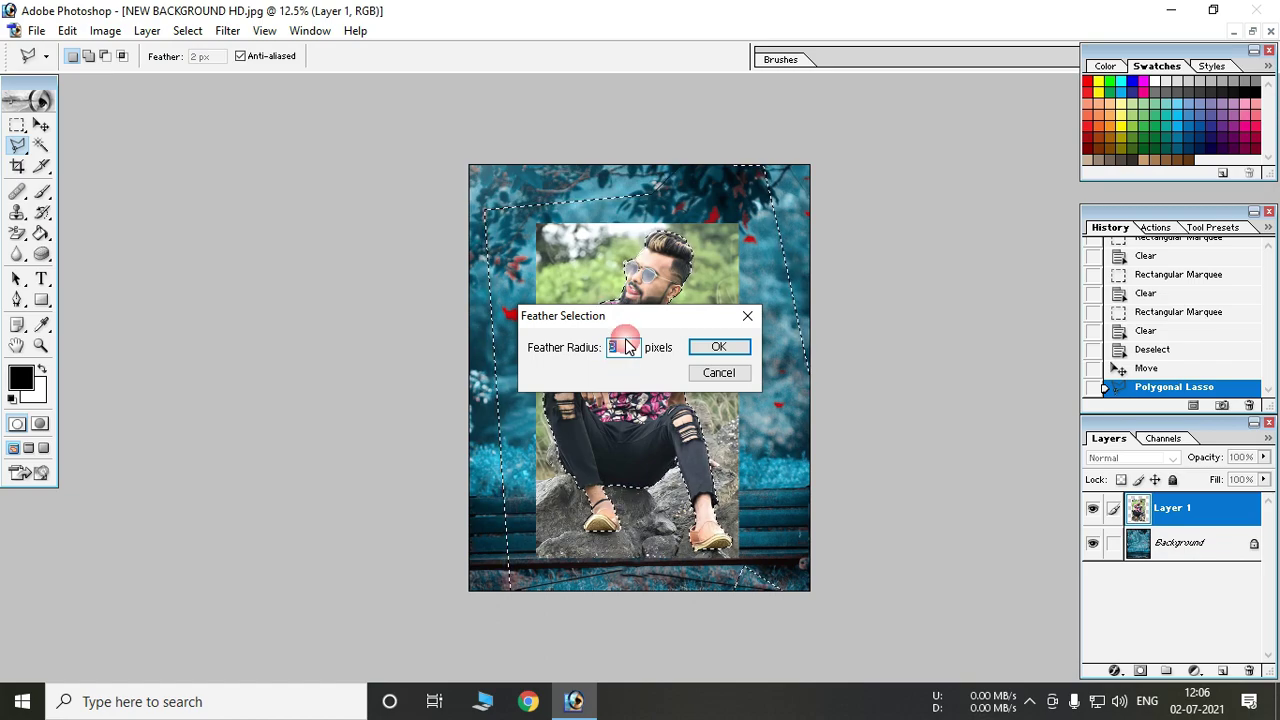
click(718, 347)
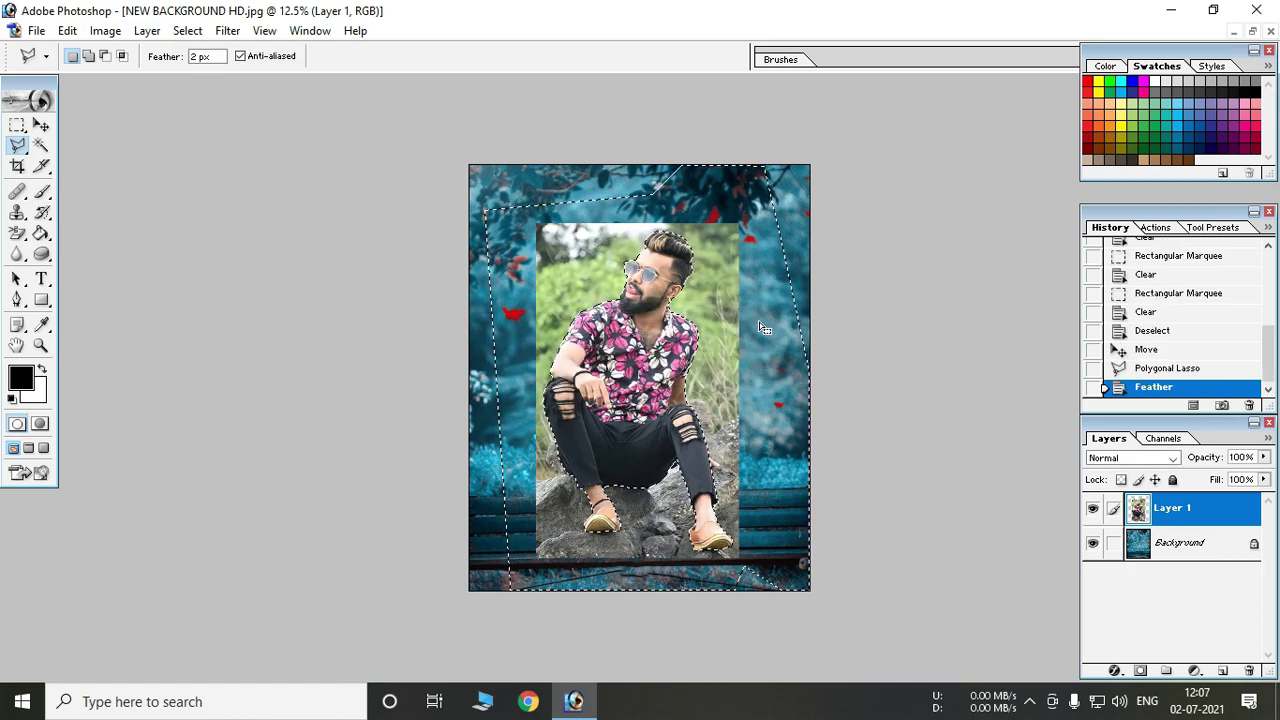
Delete the old backdrop inside the selection and deselect.
key(Delete)
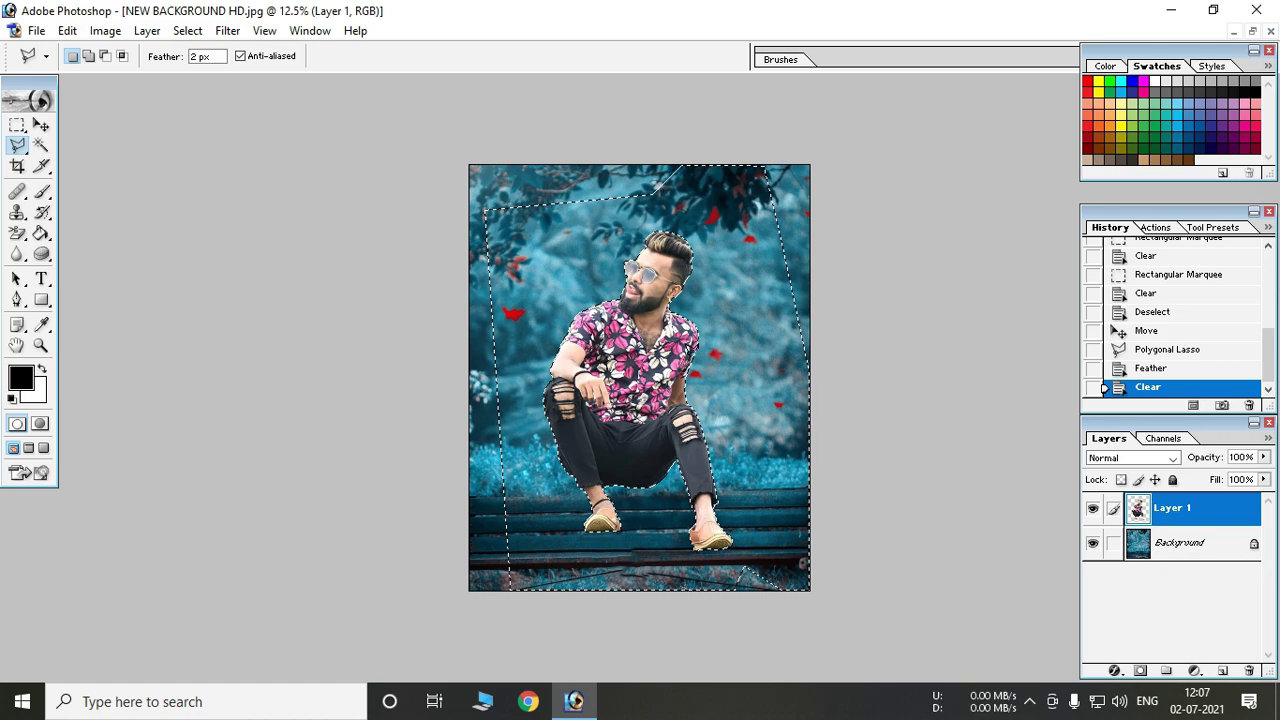
key(ctrl+d)
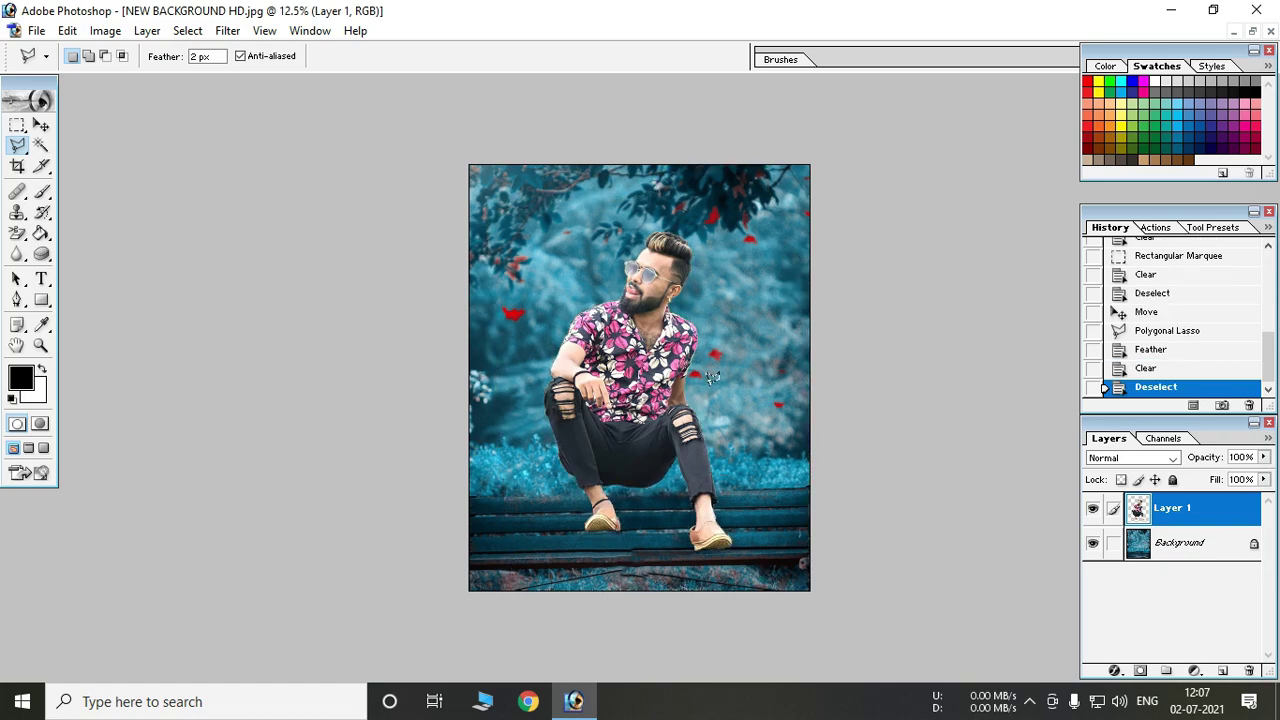
key(ctrl+plus)
Nudge Layer 1 a few pixels down with the Move tool toward the bench.
click(41, 124)
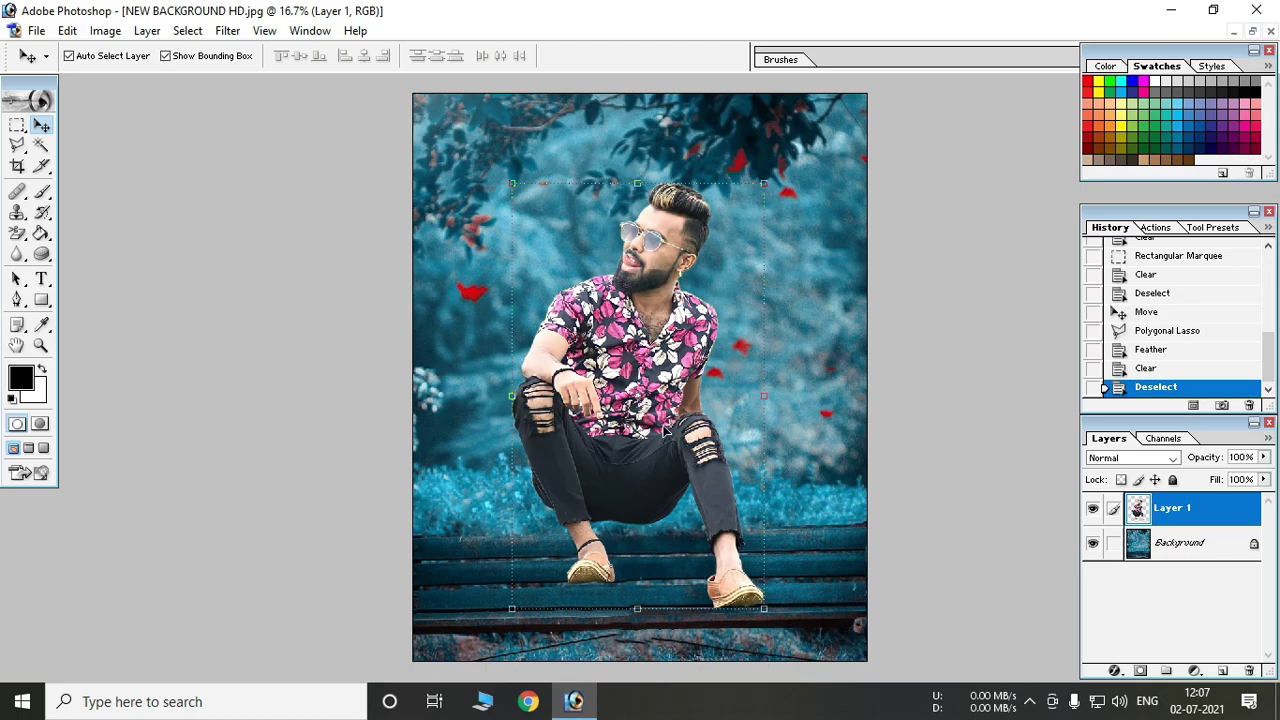
drag(664, 429, 665, 439)
scroll(751, 624, up, 10)
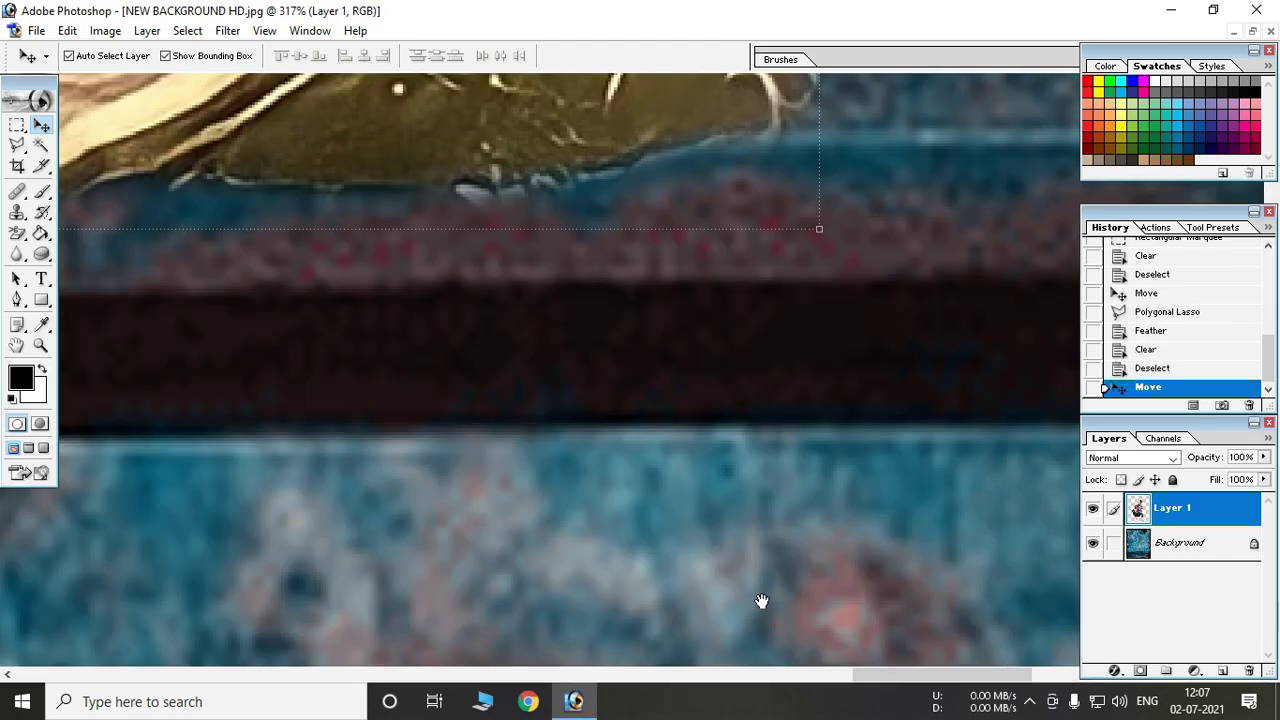
scroll(691, 646, up, 3)
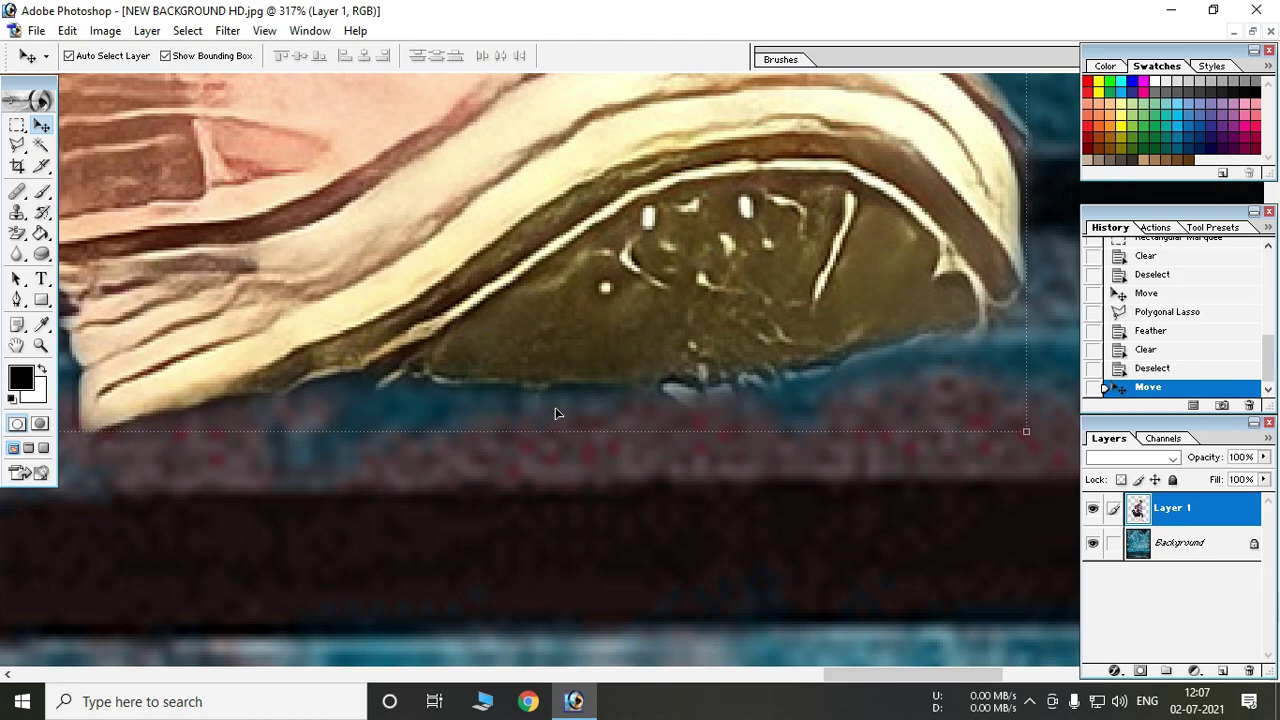
drag(555, 413, 546, 425)
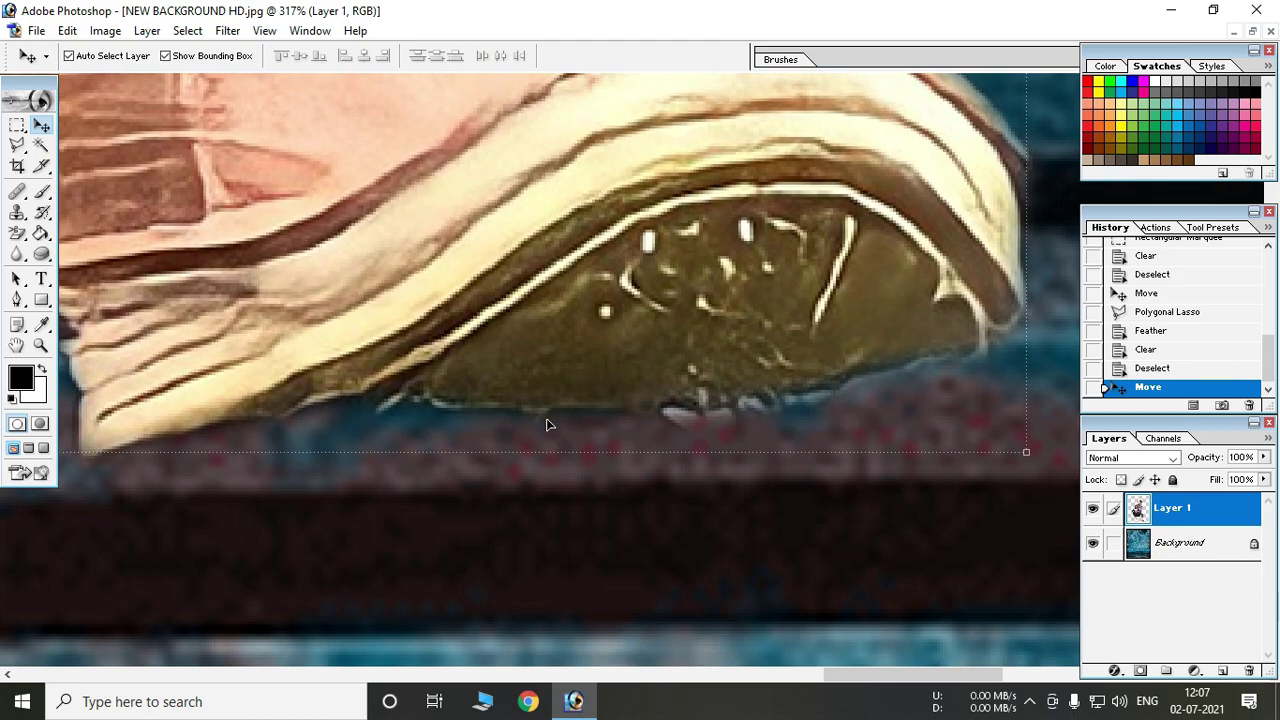
Check the shoes and trousers at different zooms, then lower the man slightly onto the bench.
scroll(547, 430, down, 2)
scroll(547, 432, down, 2)
scroll(548, 436, down, 1)
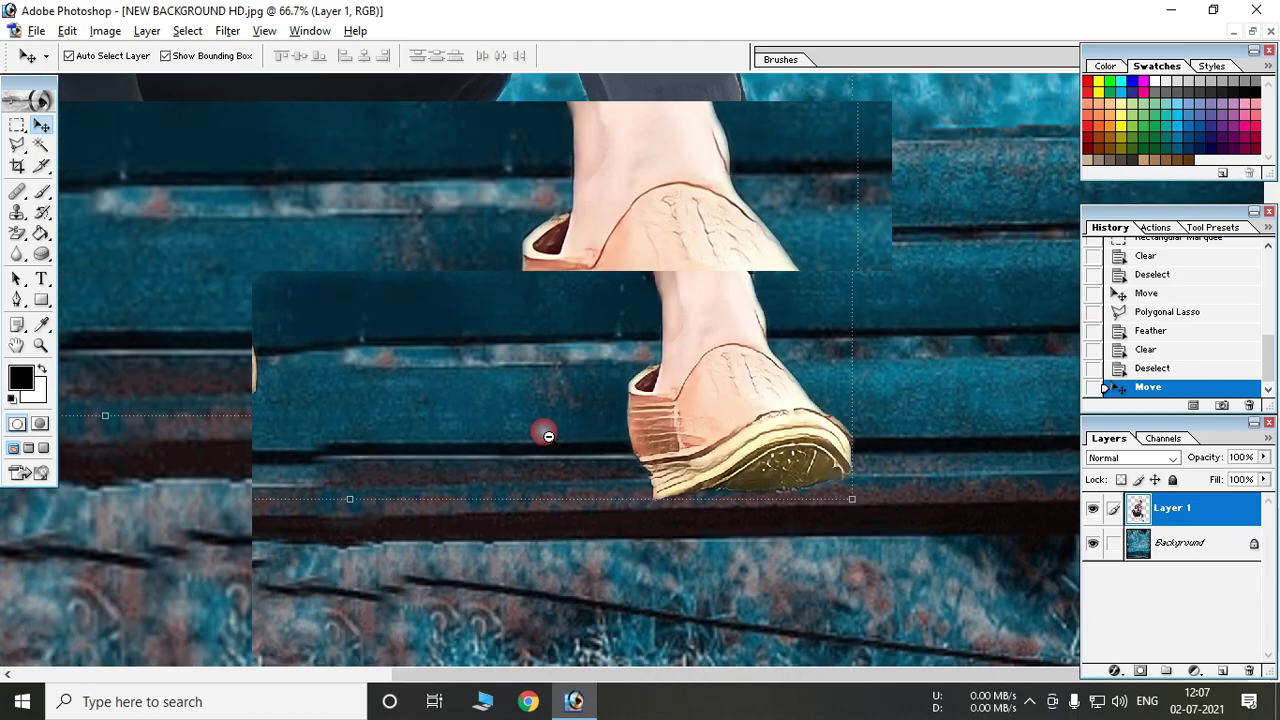
scroll(548, 436, down, 1)
drag(571, 423, 641, 422)
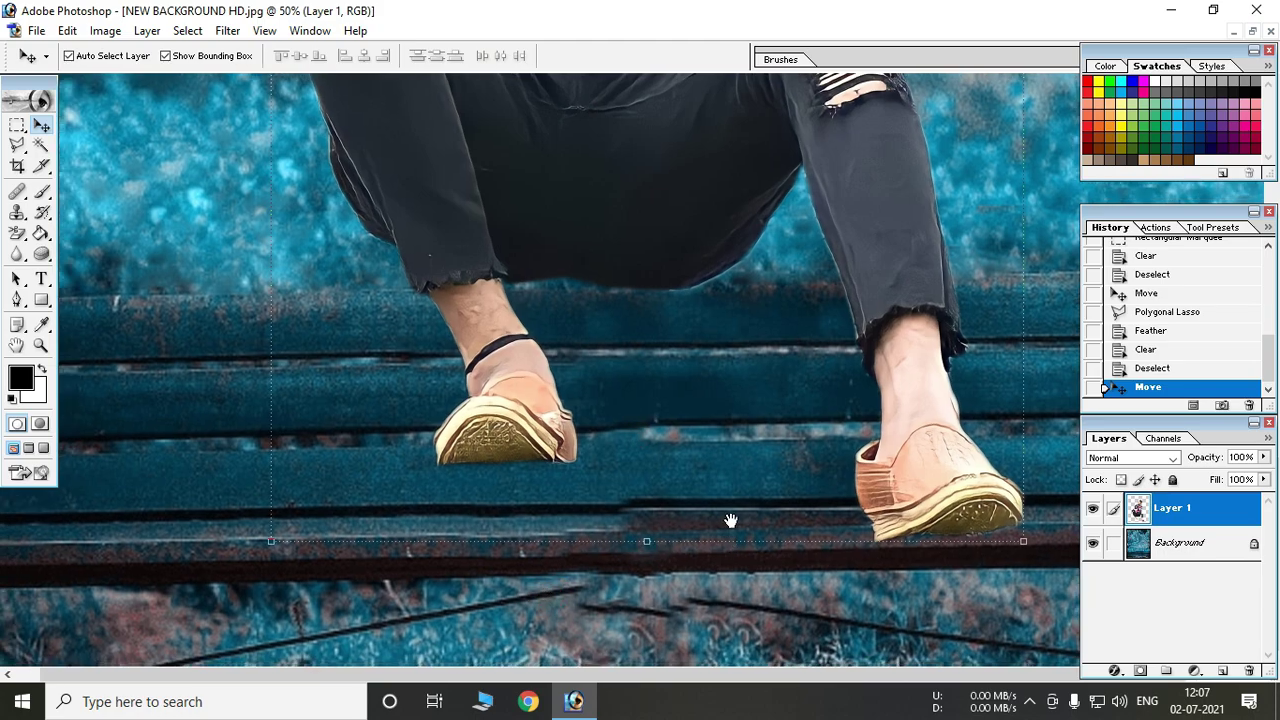
scroll(731, 520, up, 1)
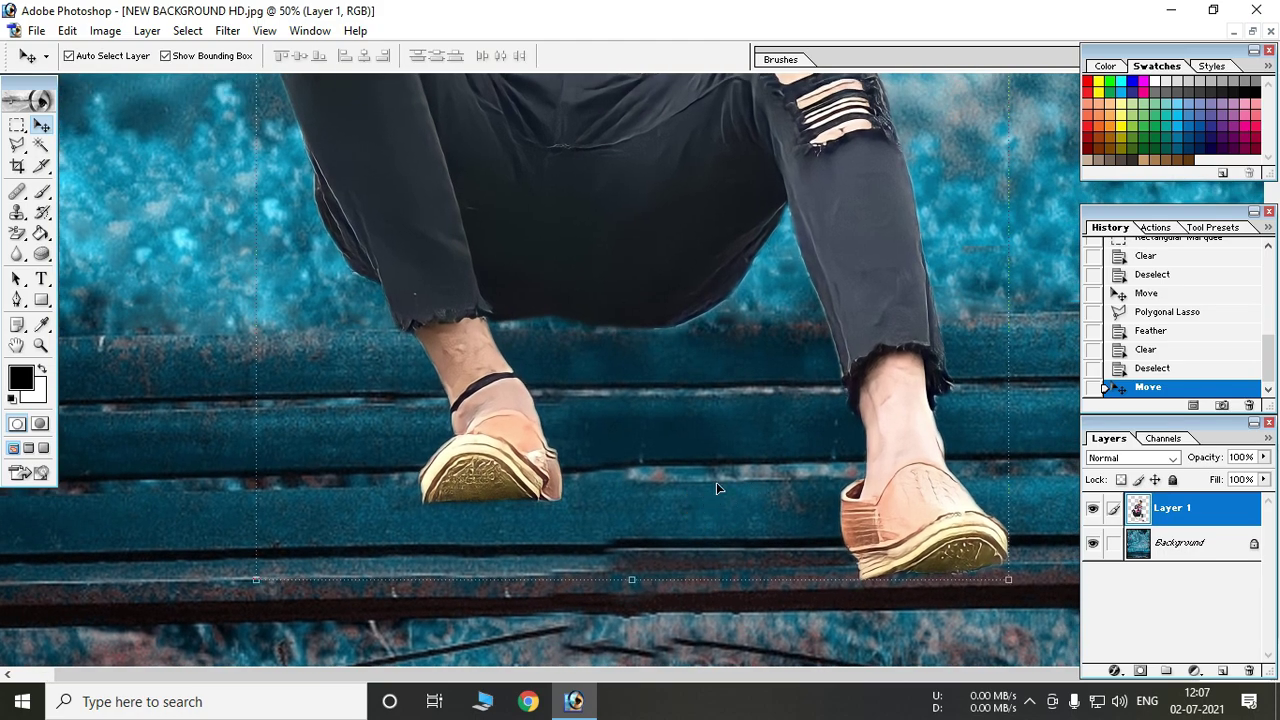
drag(603, 333, 622, 434)
scroll(611, 480, up, 3)
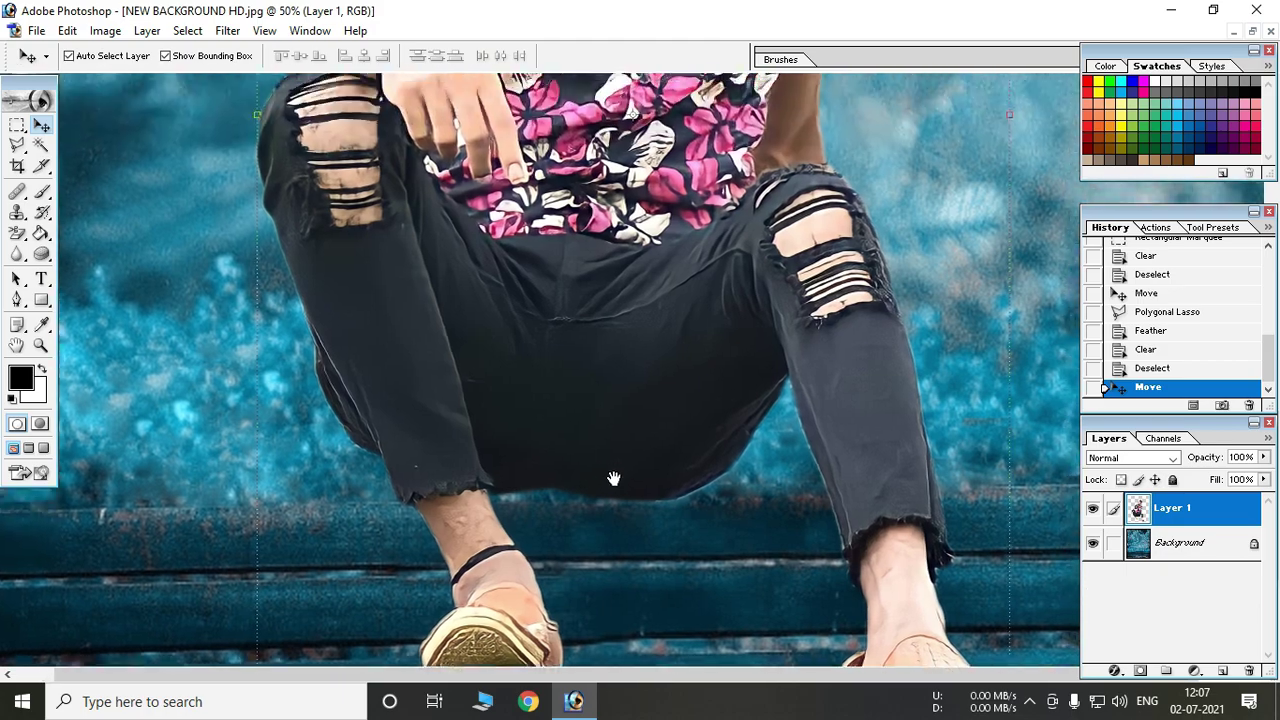
scroll(606, 503, up, 1)
scroll(610, 480, down, 1)
scroll(636, 403, down, 1)
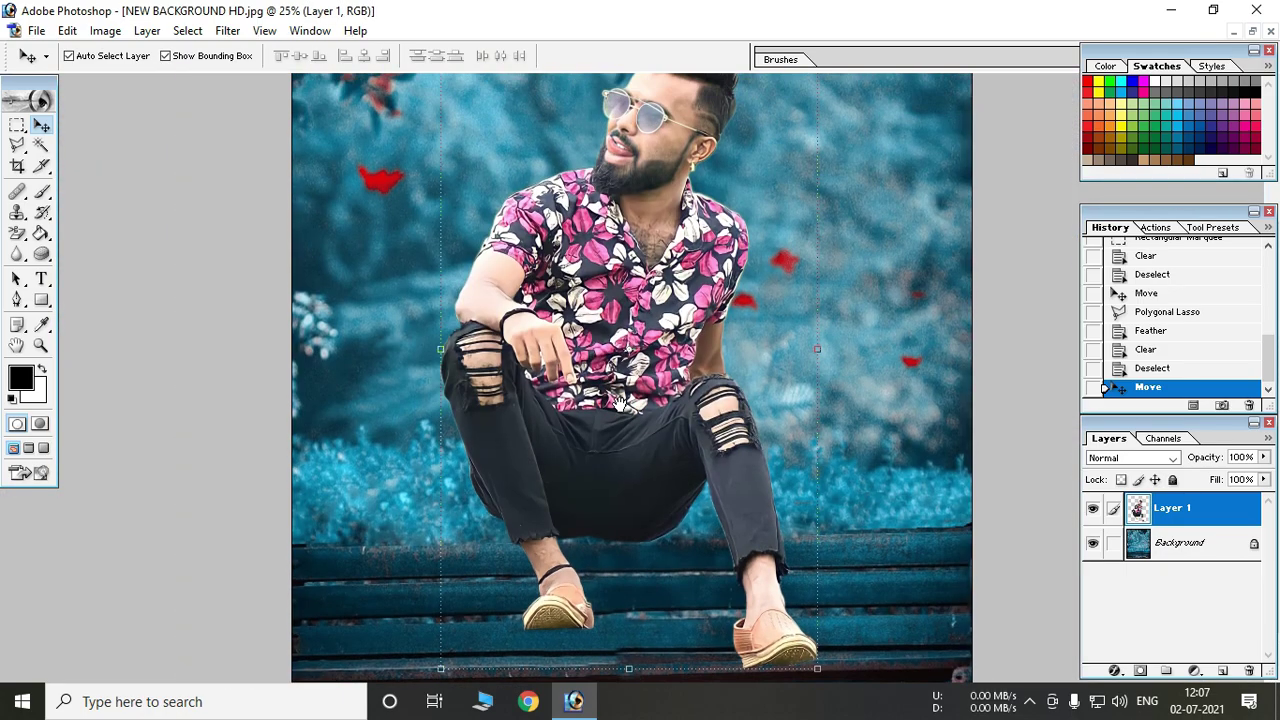
scroll(612, 462, up, 1)
scroll(624, 428, down, 1)
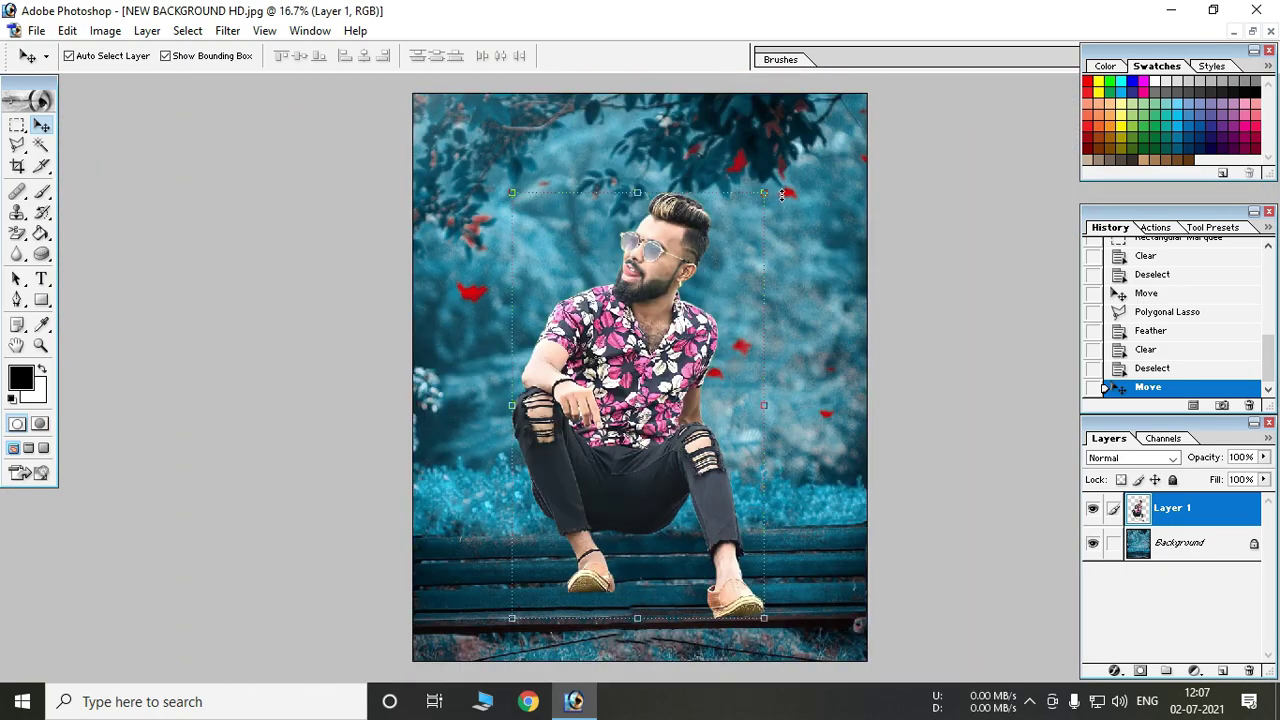
drag(767, 201, 760, 209)
Commit the slight 97.8% shrink of Layer 1 and nudge it up with Shift+Up.
click(765, 199)
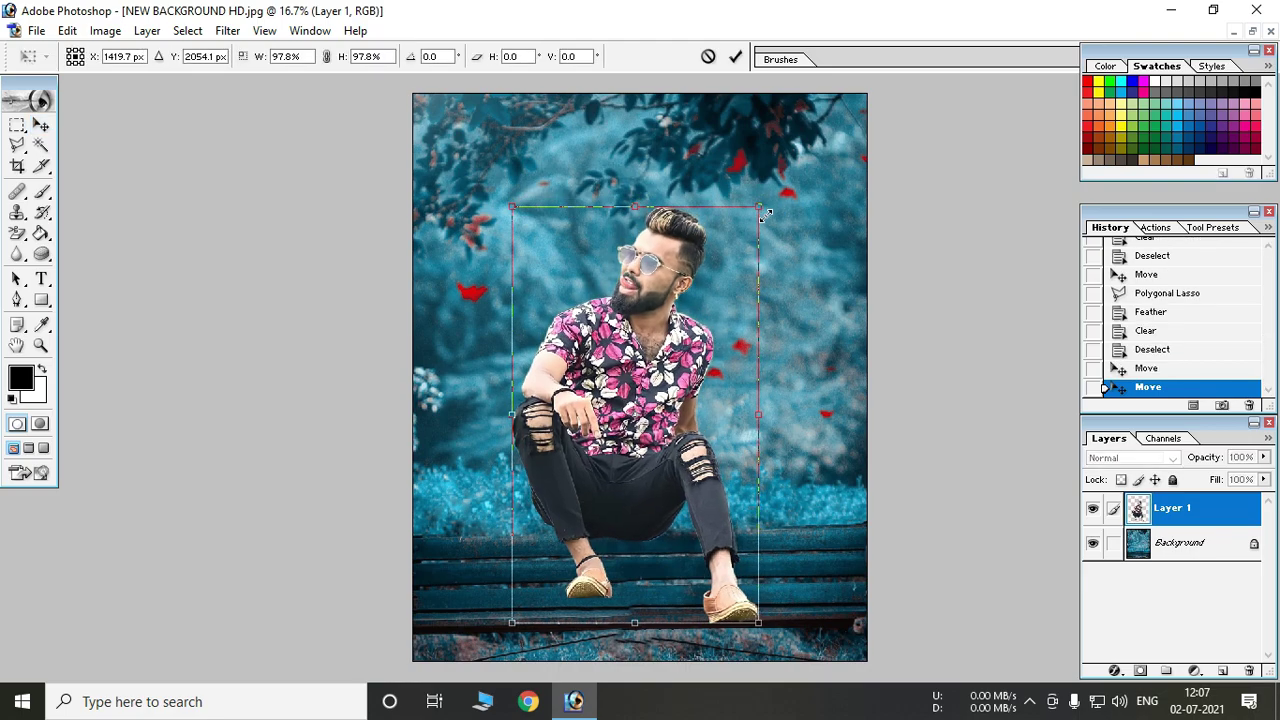
key(Return)
key(shift+Up)
key(shift+Up)
key(shift+Up)
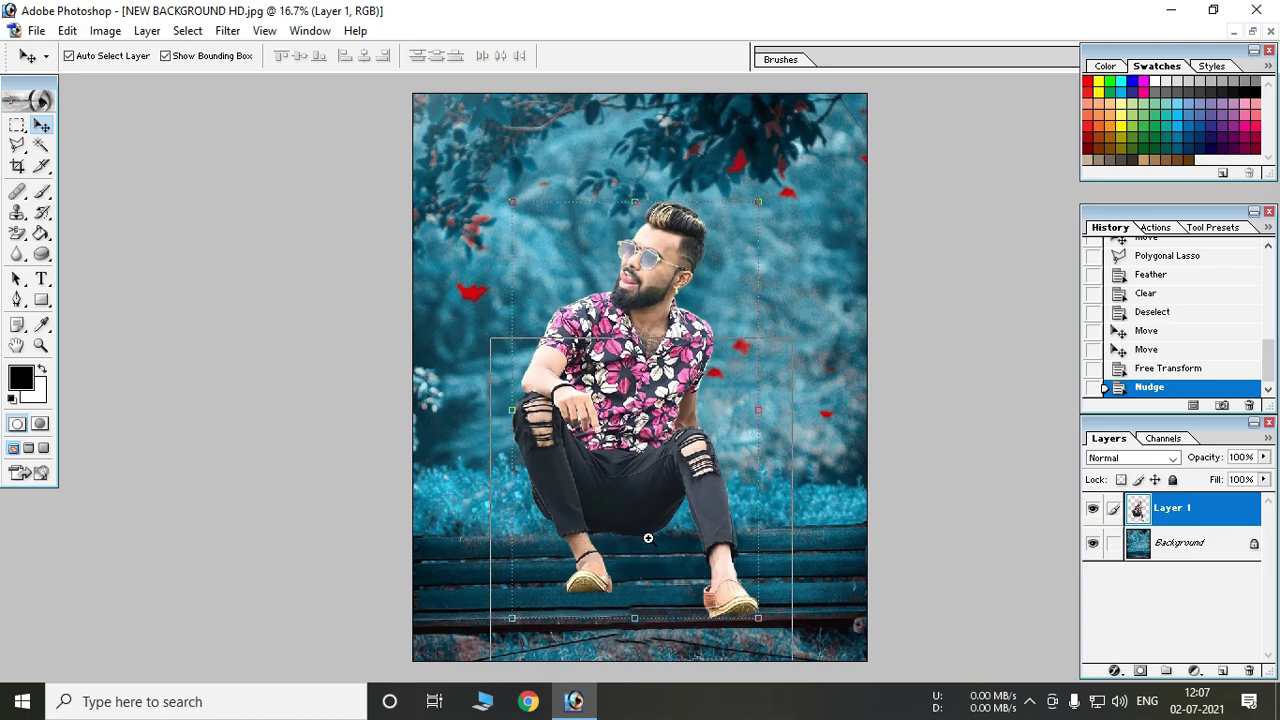
Zoom in to check the shoes on the bench, zoom back out, and select the Background layer.
click(737, 572)
click(780, 585)
click(840, 588)
click(820, 535)
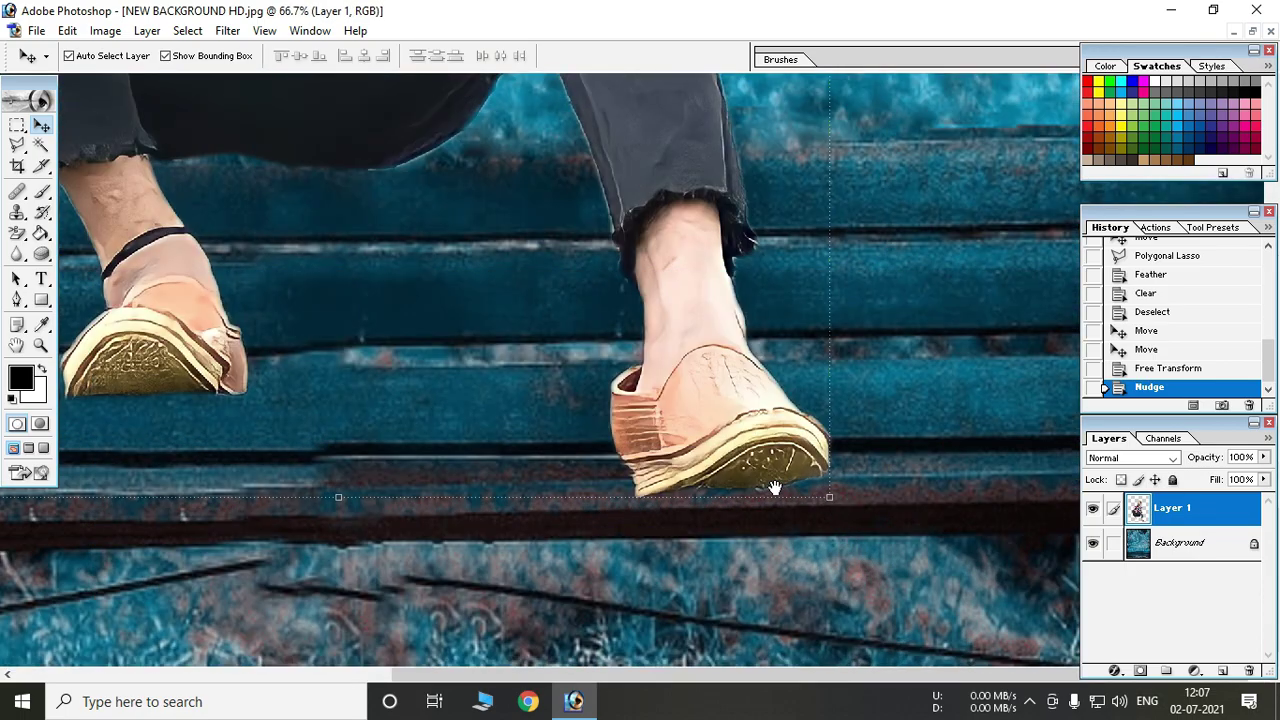
drag(777, 489, 915, 634)
drag(428, 337, 466, 423)
alt+click(474, 423)
alt+click(474, 423)
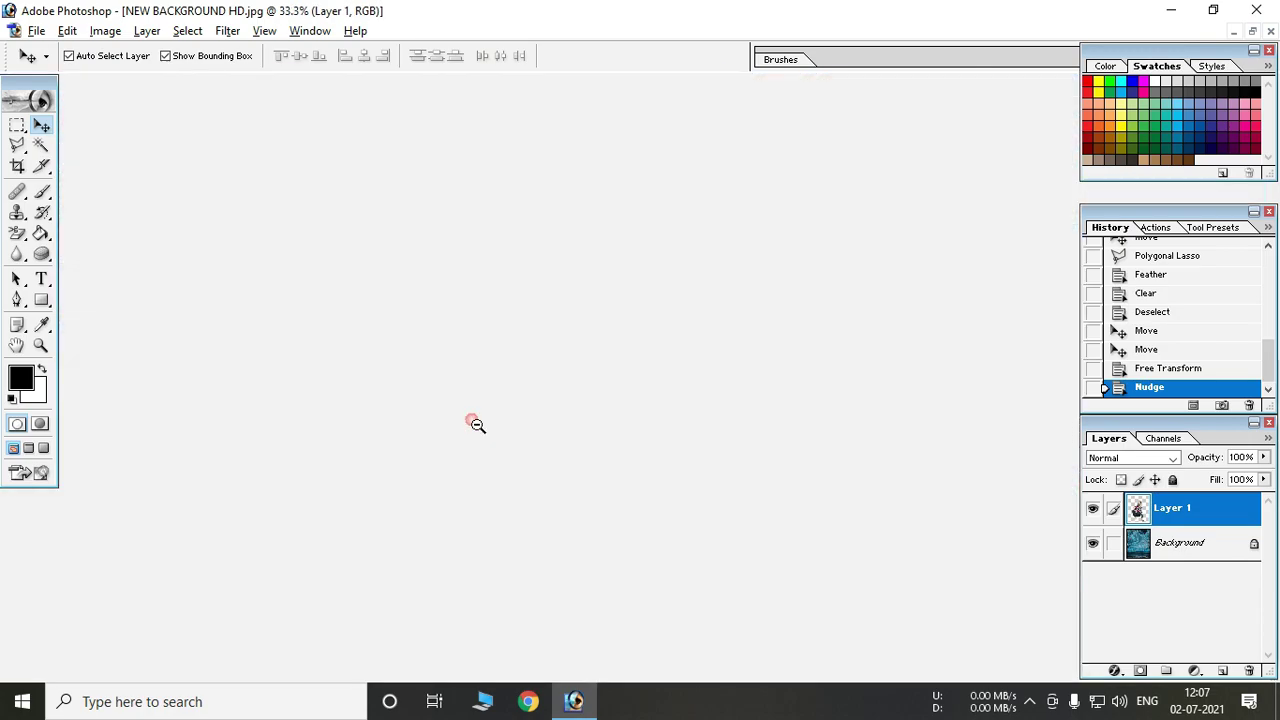
alt+click(487, 370)
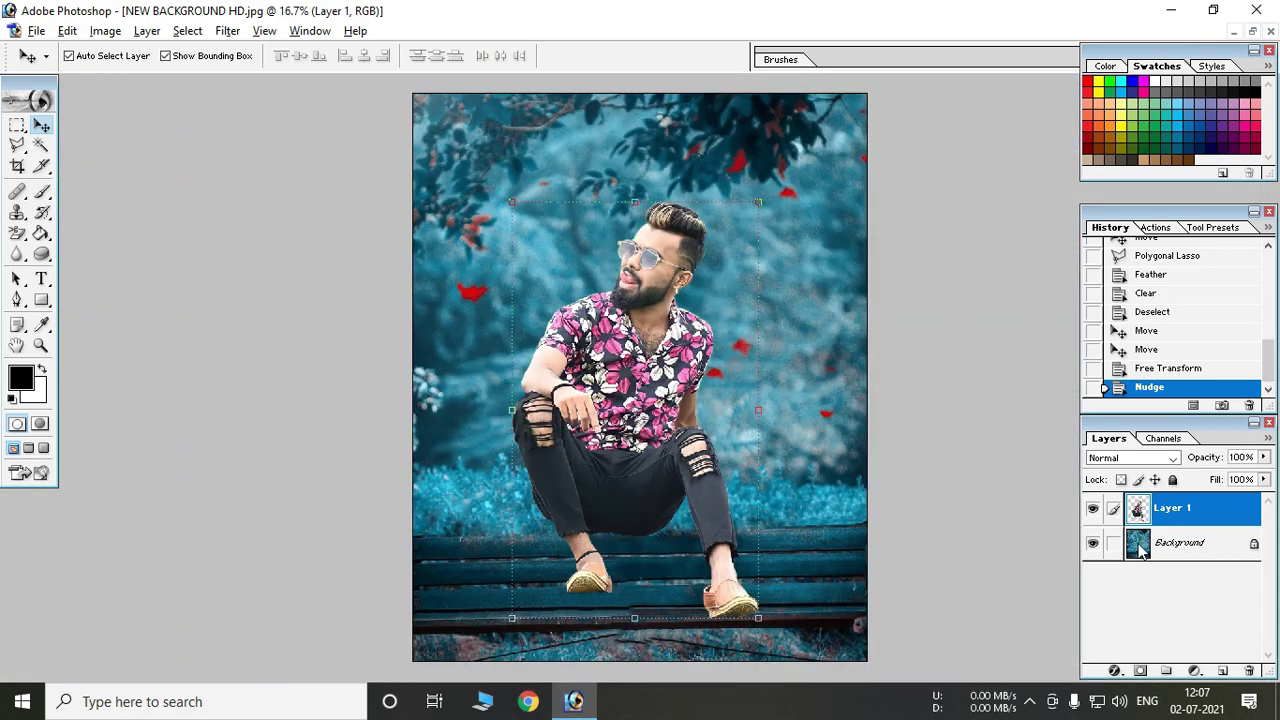
click(1210, 550)
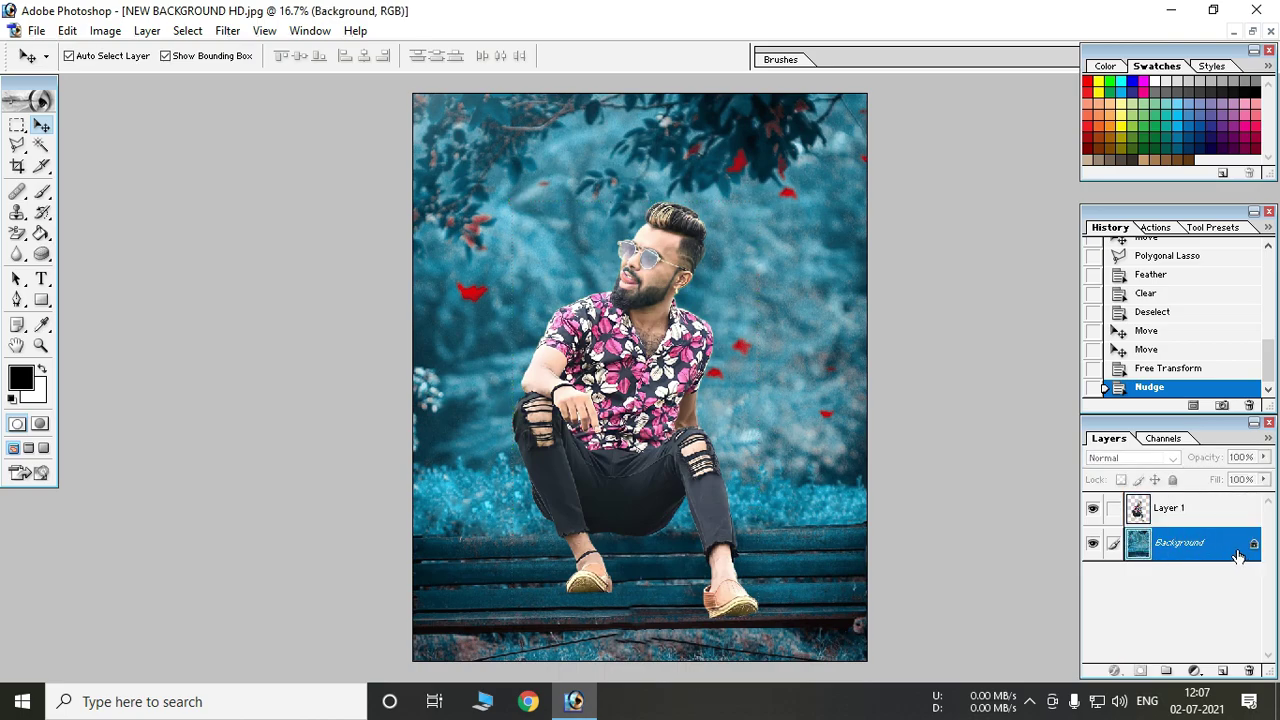
Add Layer 2 above Background and paint a soft black shadow along the trouser hem.
click(1227, 671)
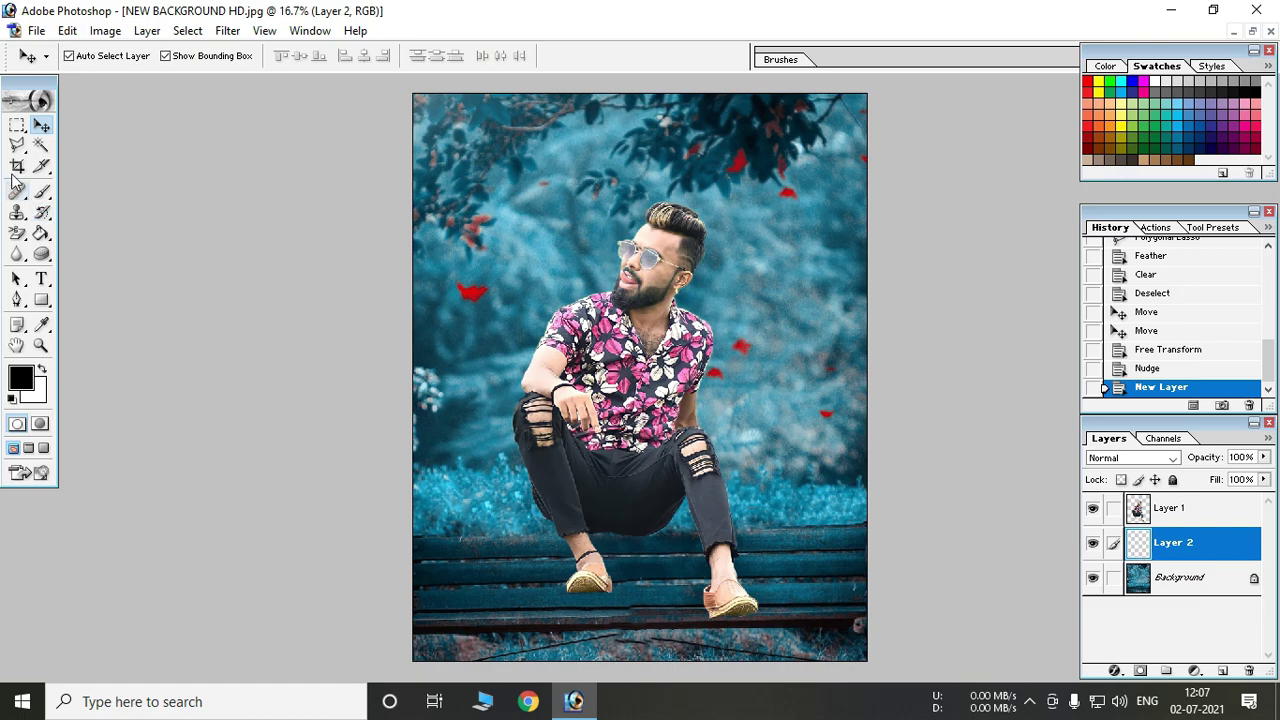
click(42, 192)
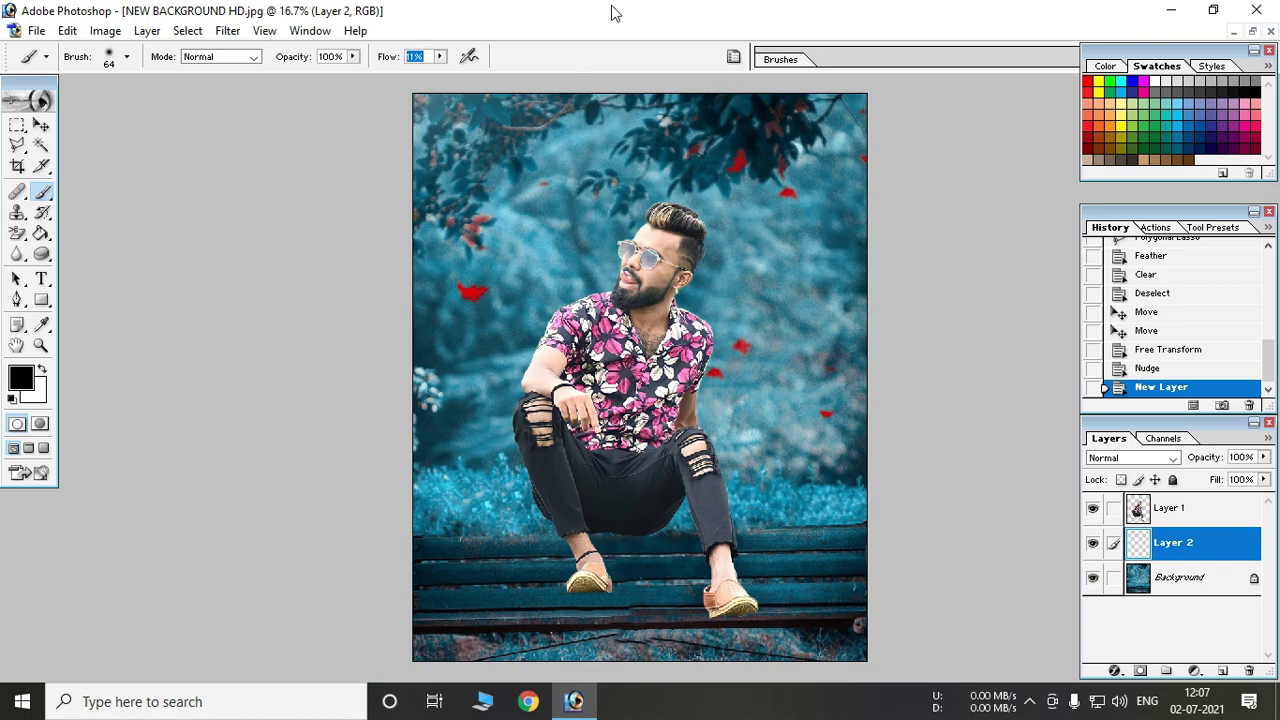
key(ctrl+alt+0)
mouse_move(571, 449)
mouse_down()
mouse_move(997, 574)
mouse_move(623, 454)
mouse_move(670, 452)
mouse_move(594, 429)
mouse_up()
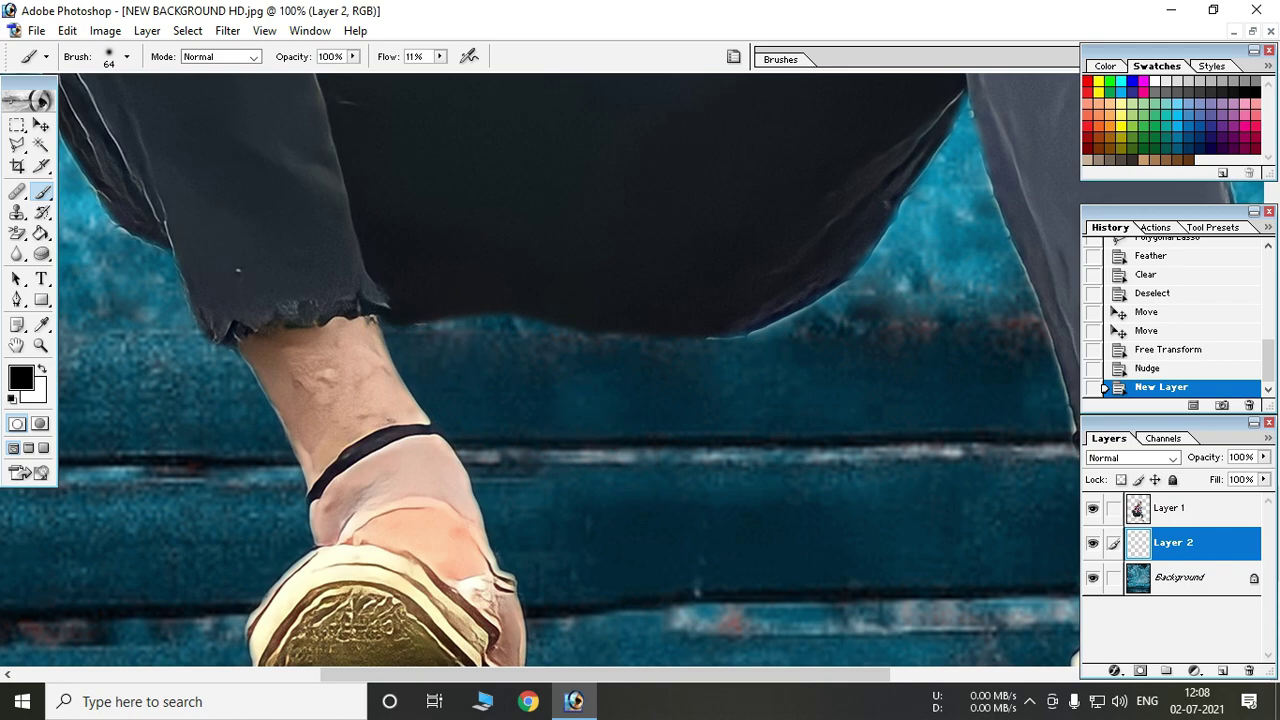
mouse_move(278, 340)
mouse_down()
mouse_move(694, 337)
mouse_move(629, 351)
mouse_move(720, 343)
mouse_move(785, 318)
mouse_up()
drag(560, 372, 476, 372)
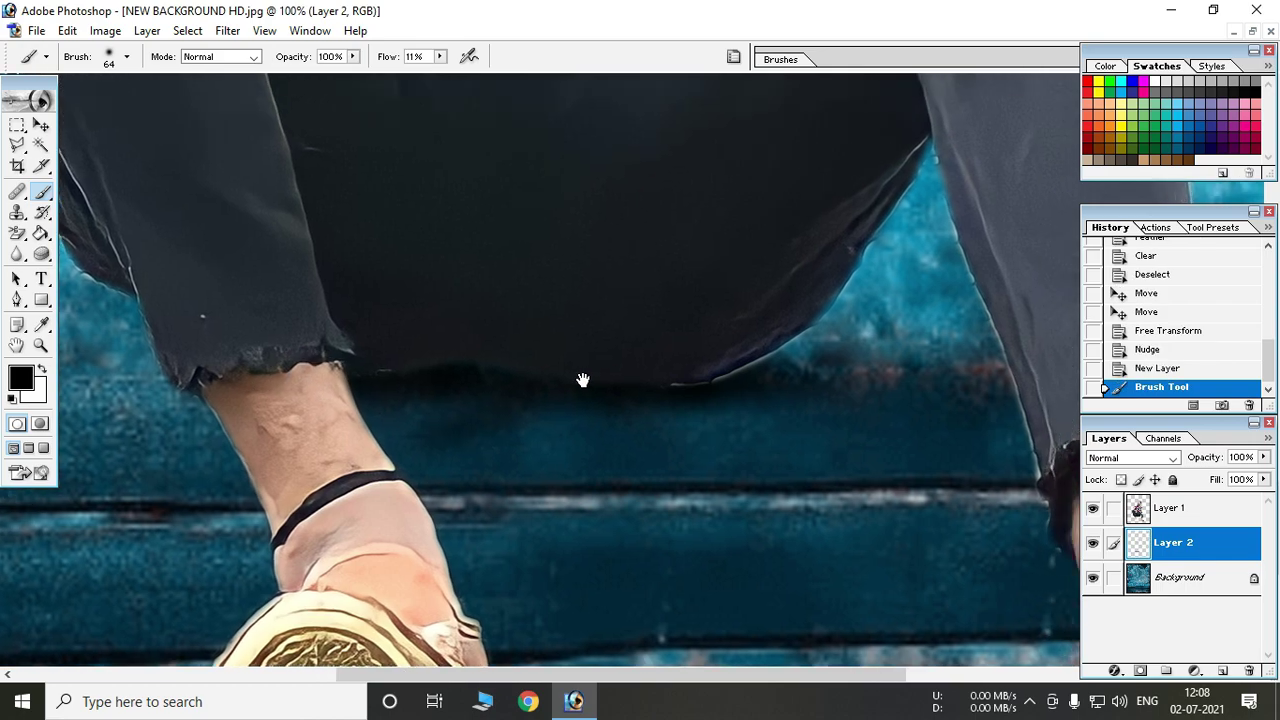
Paint soft black shadows under the left and right shoe soles.
mouse_move(583, 380)
mouse_down()
mouse_move(549, 437)
mouse_move(586, 206)
mouse_up()
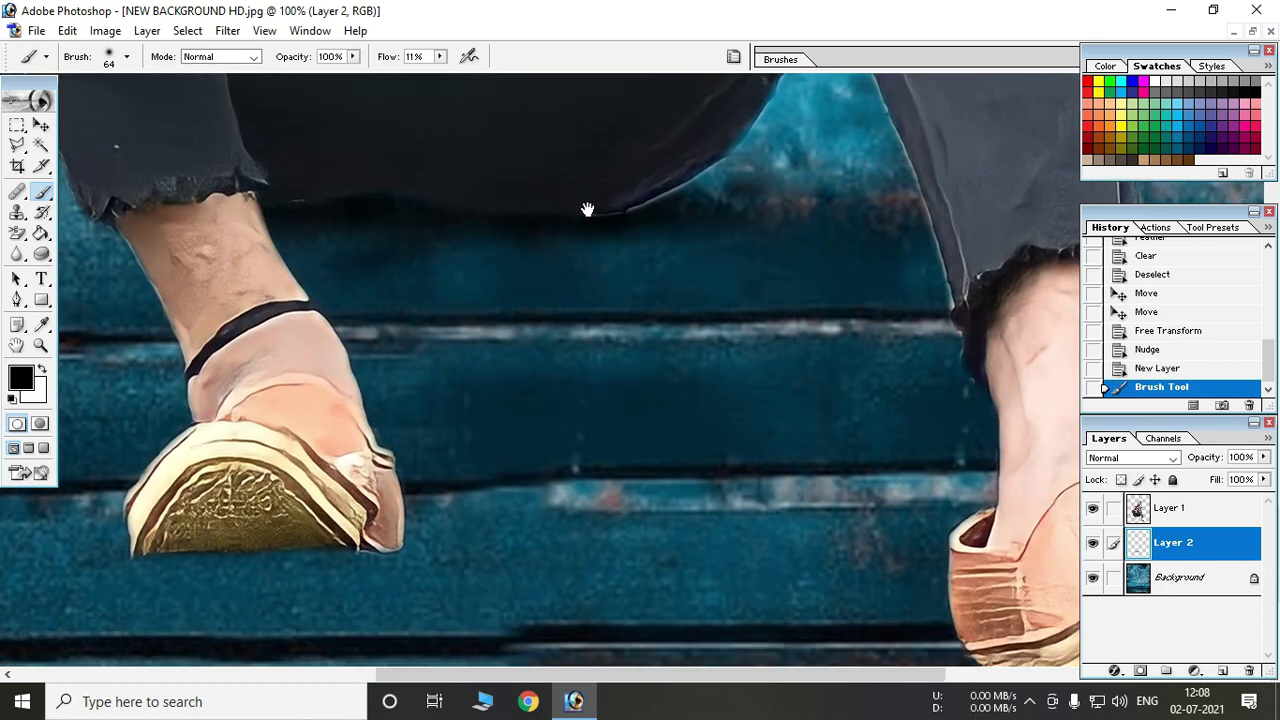
drag(150, 492, 376, 470)
drag(240, 490, 266, 486)
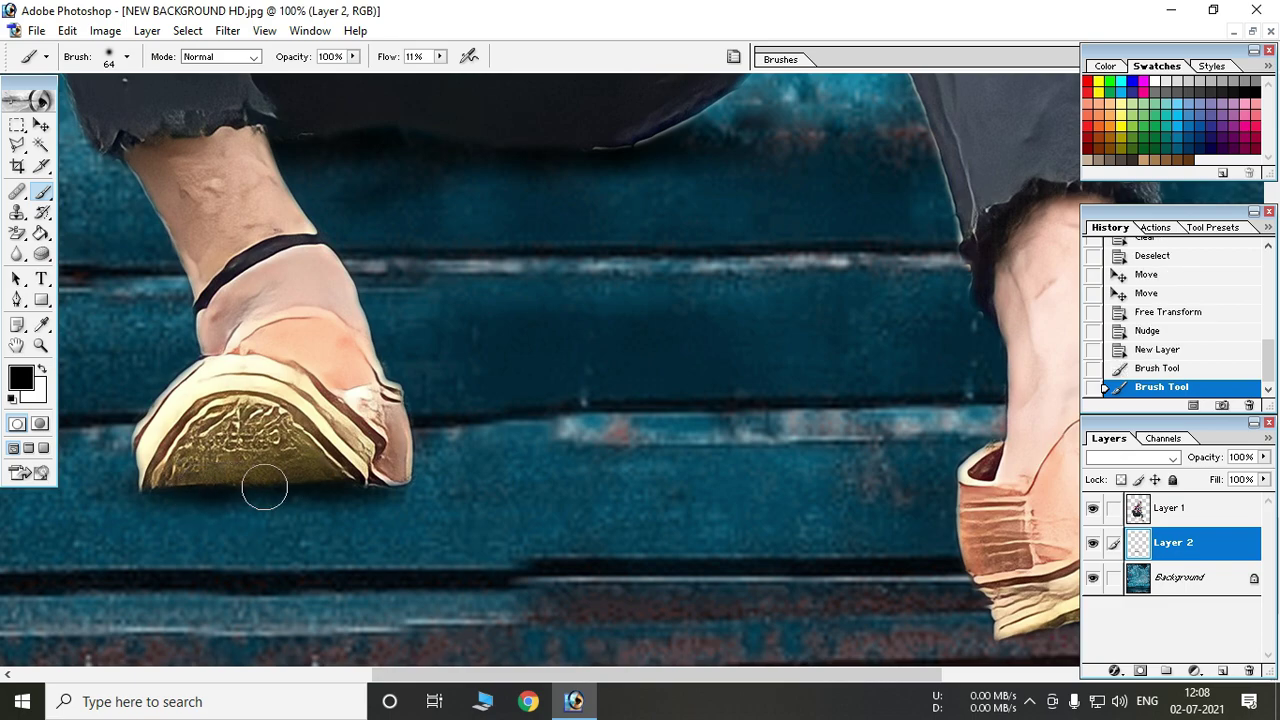
mouse_move(755, 580)
mouse_down()
mouse_move(540, 323)
mouse_move(890, 395)
mouse_up()
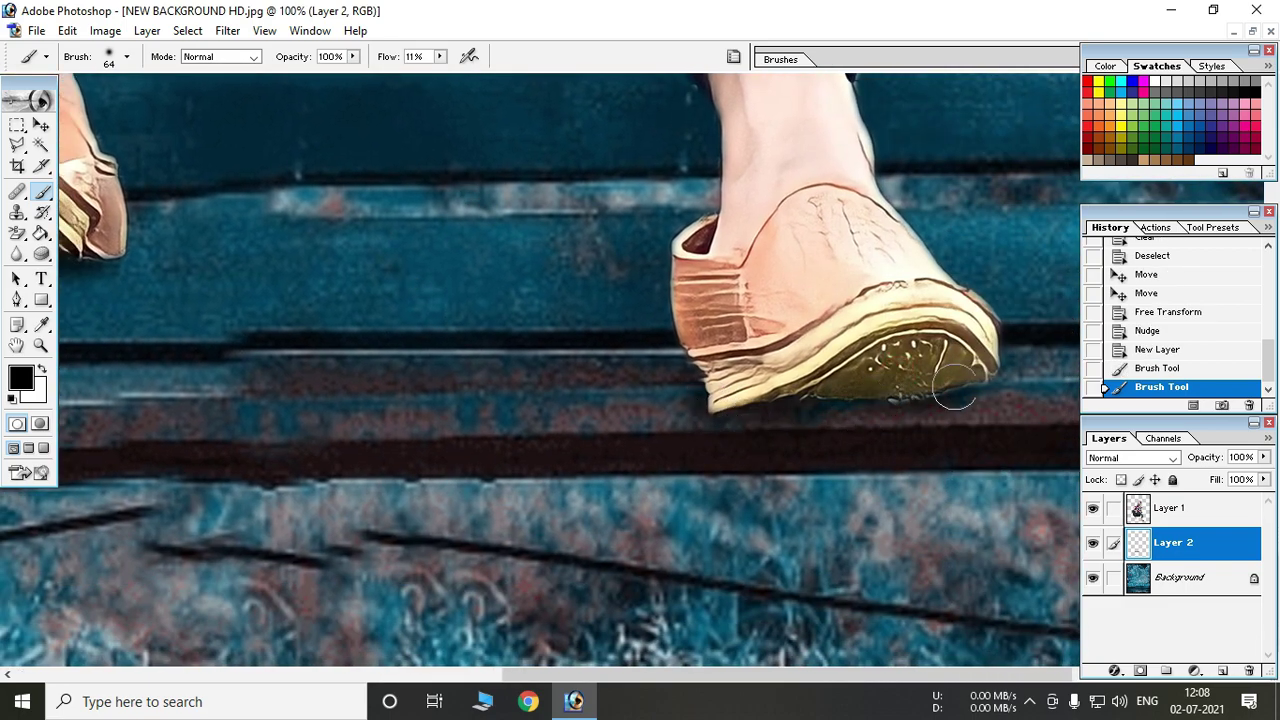
drag(890, 400, 980, 372)
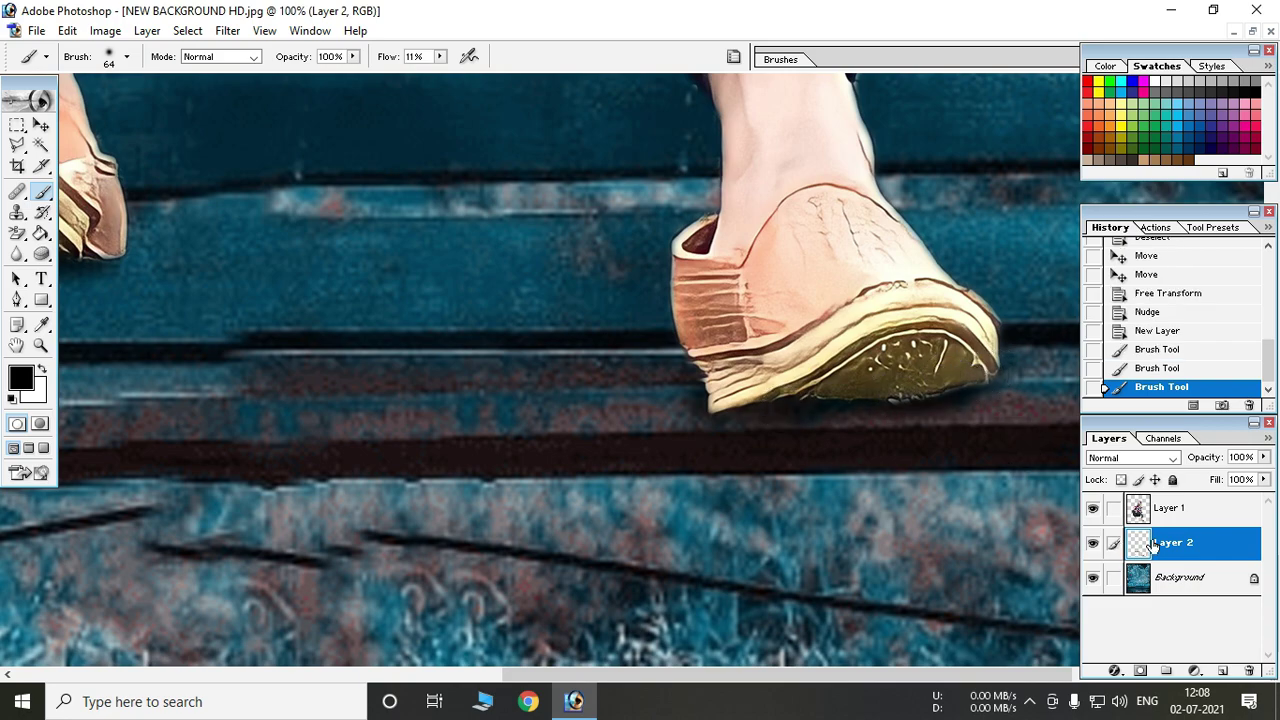
Select the man's layer, deepen the shadow beneath the shoe sole, and zoom out to the whole photo.
click(1180, 514)
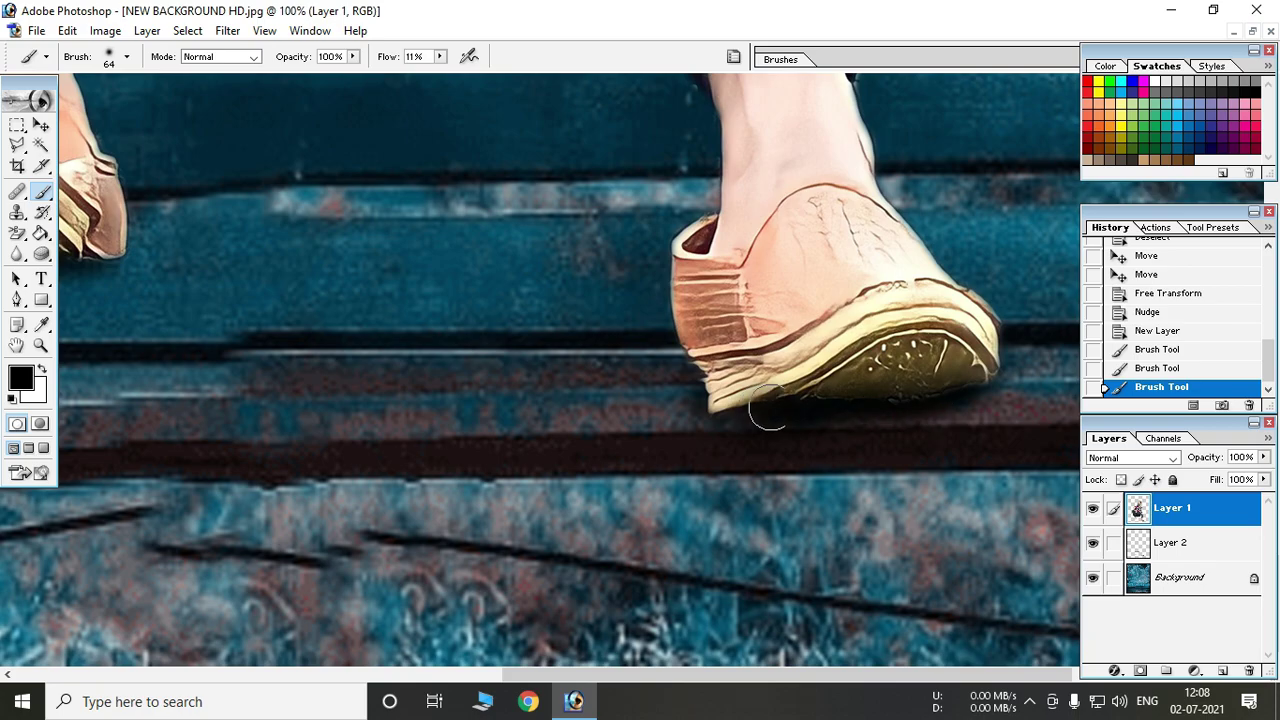
drag(768, 410, 945, 384)
scroll(666, 357, up, 3)
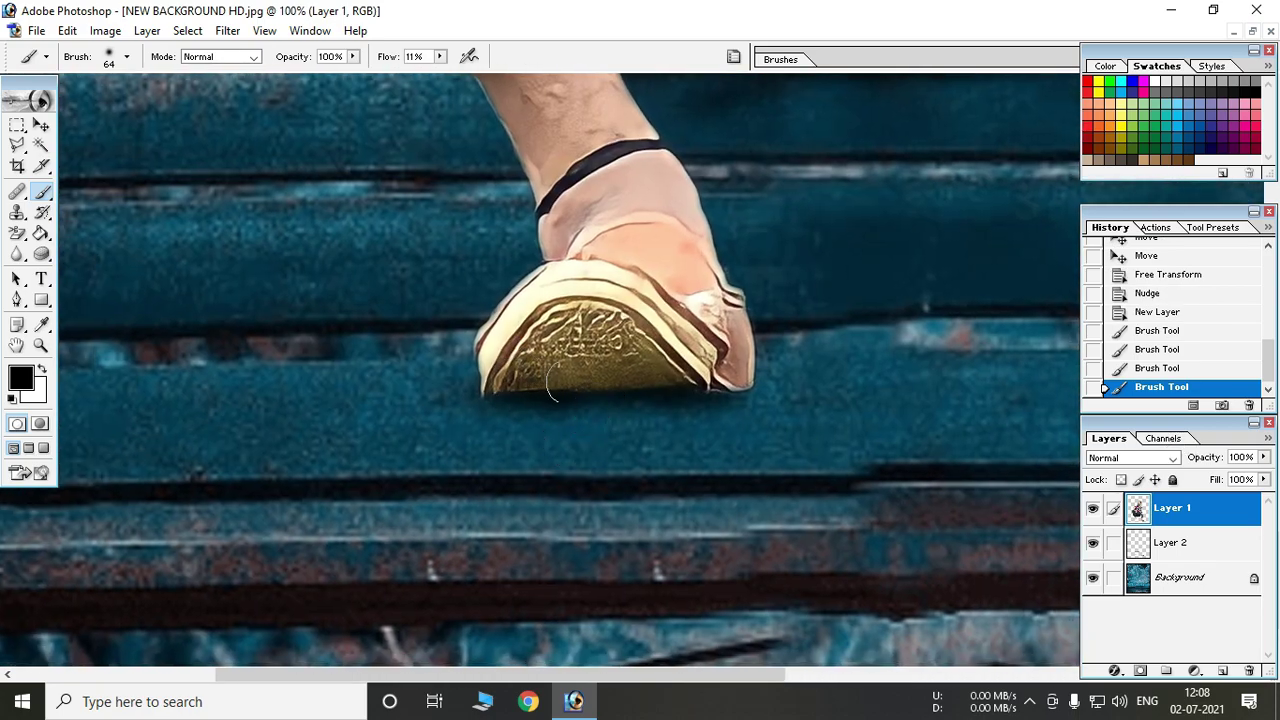
drag(553, 380, 603, 383)
scroll(603, 383, up, 5)
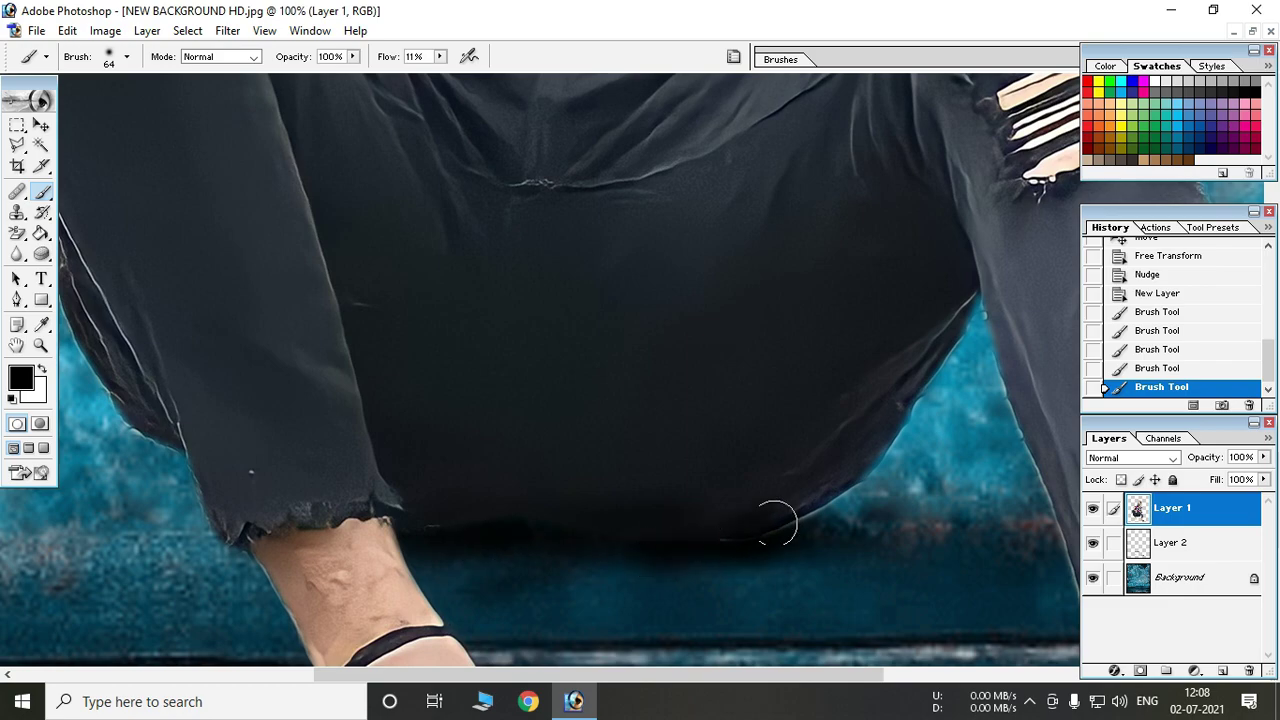
alt+click(686, 557)
alt+click(686, 557)
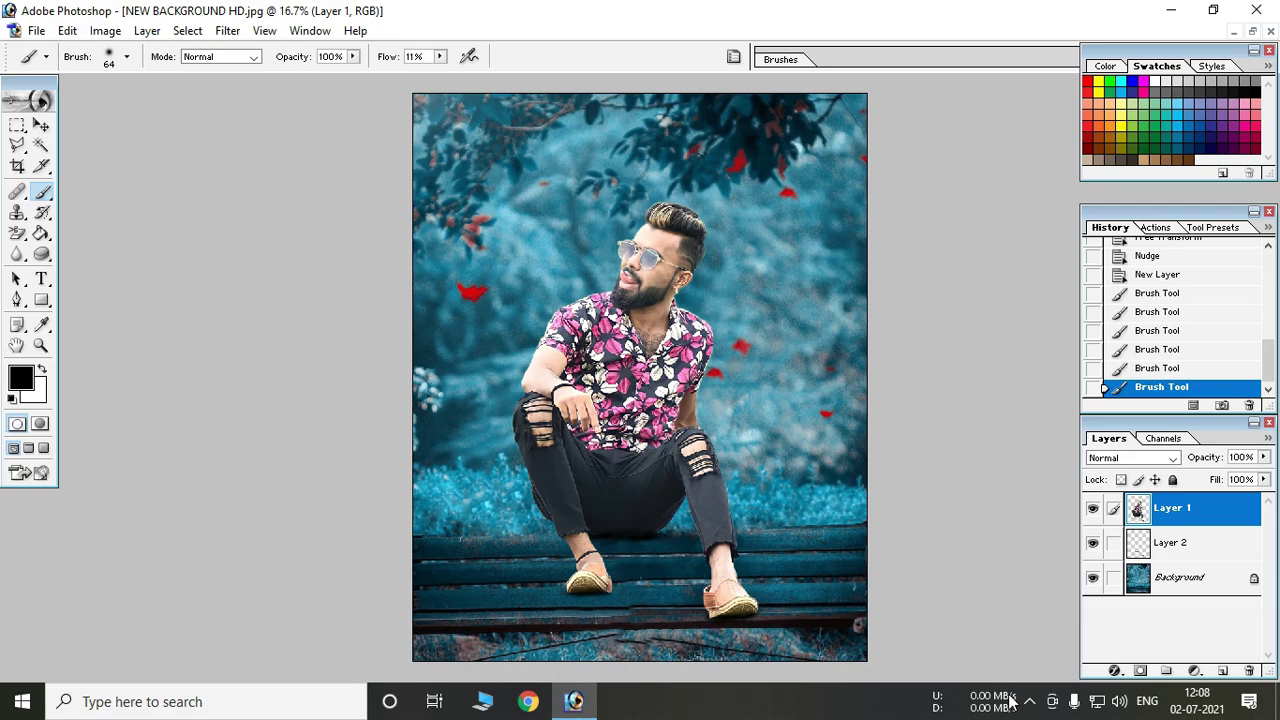
key(ctrl+minus)
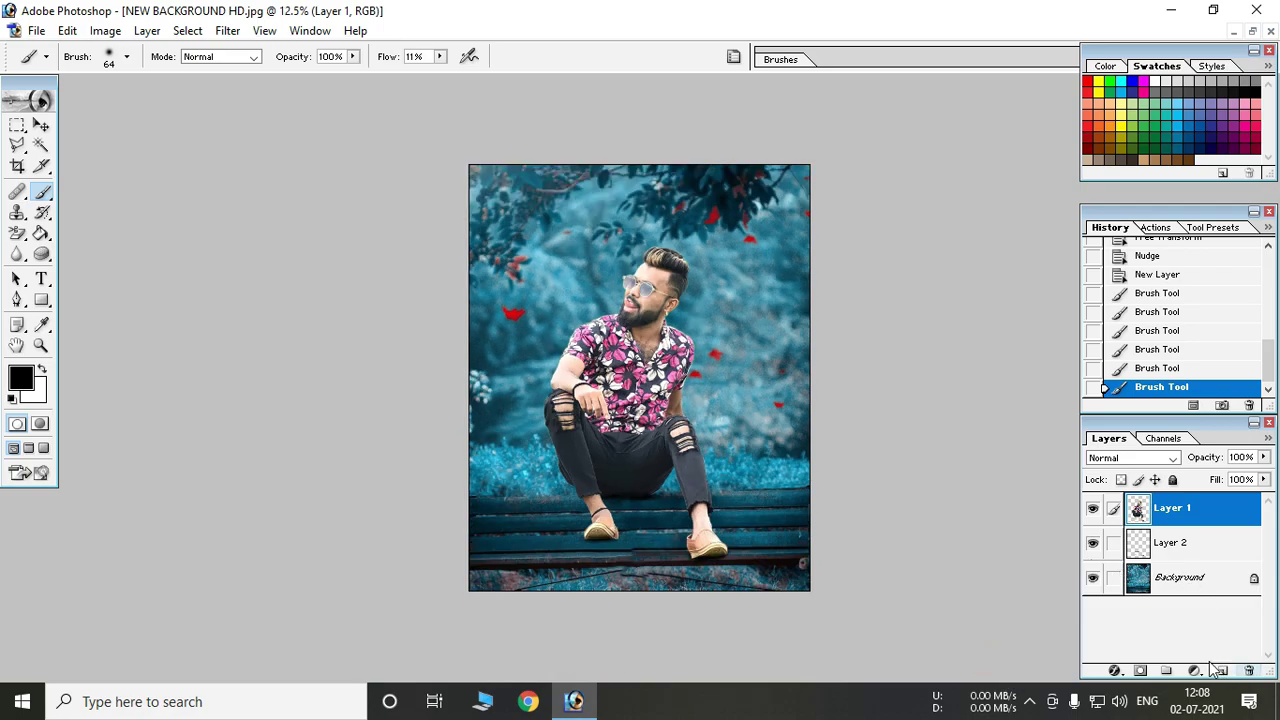
Add a Brightness/Contrast adjustment layer with Brightness 10 and Contrast 10.
click(1203, 672)
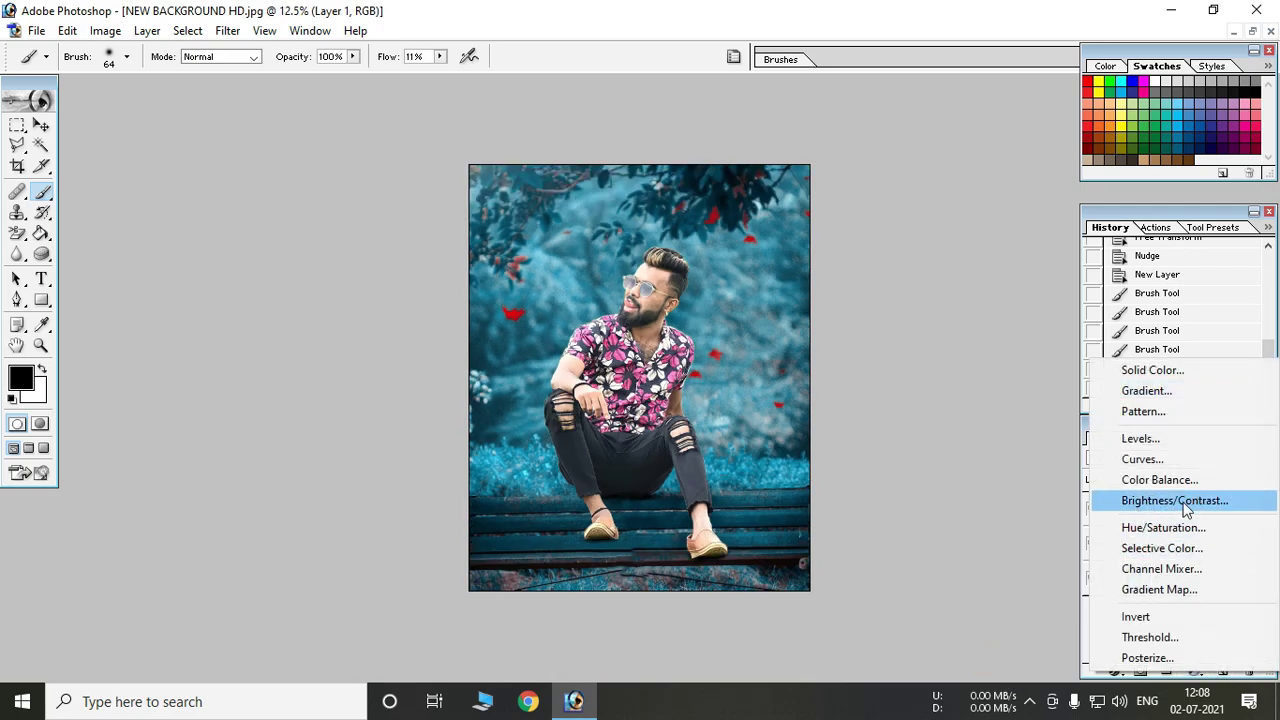
click(1197, 501)
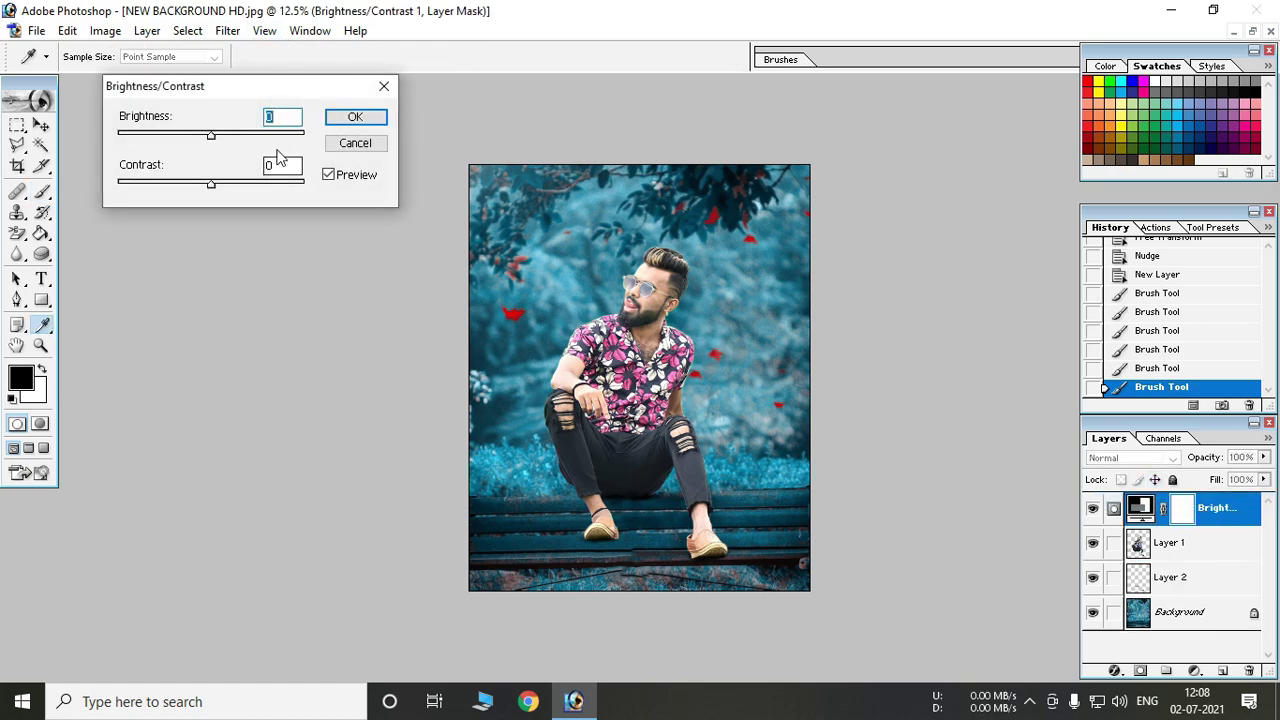
text(10)
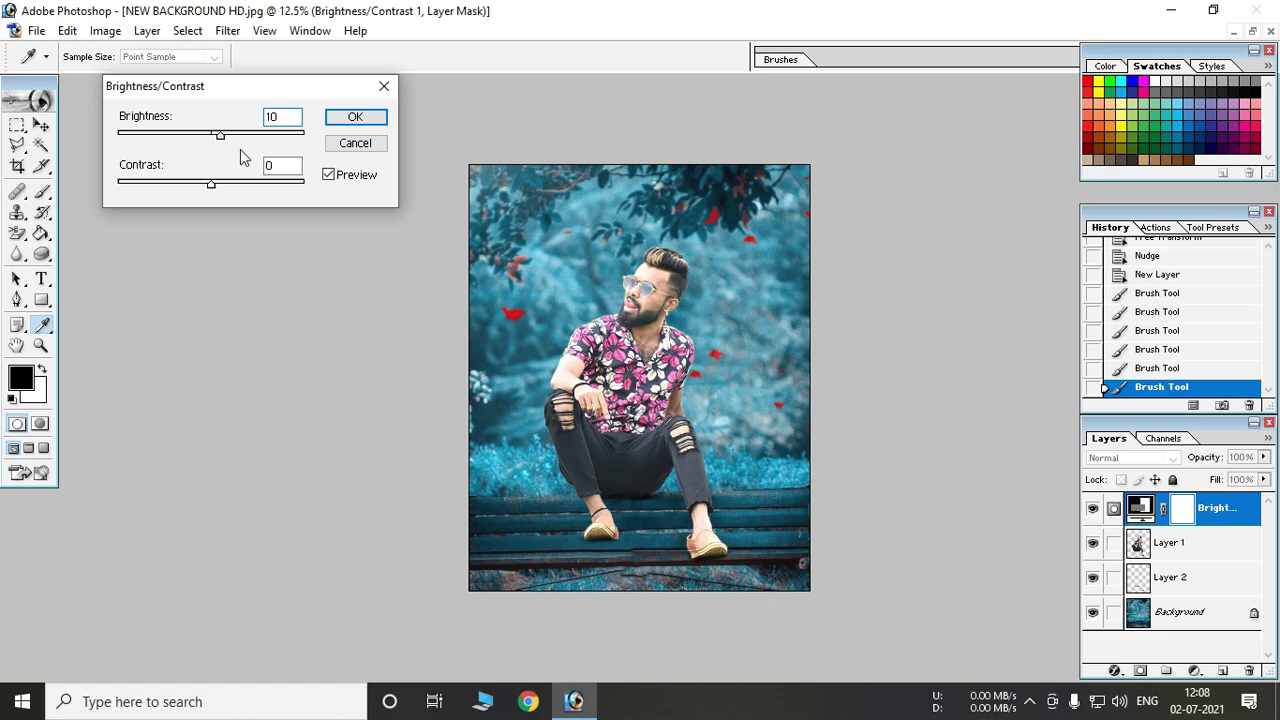
double_click(296, 172)
text(10)
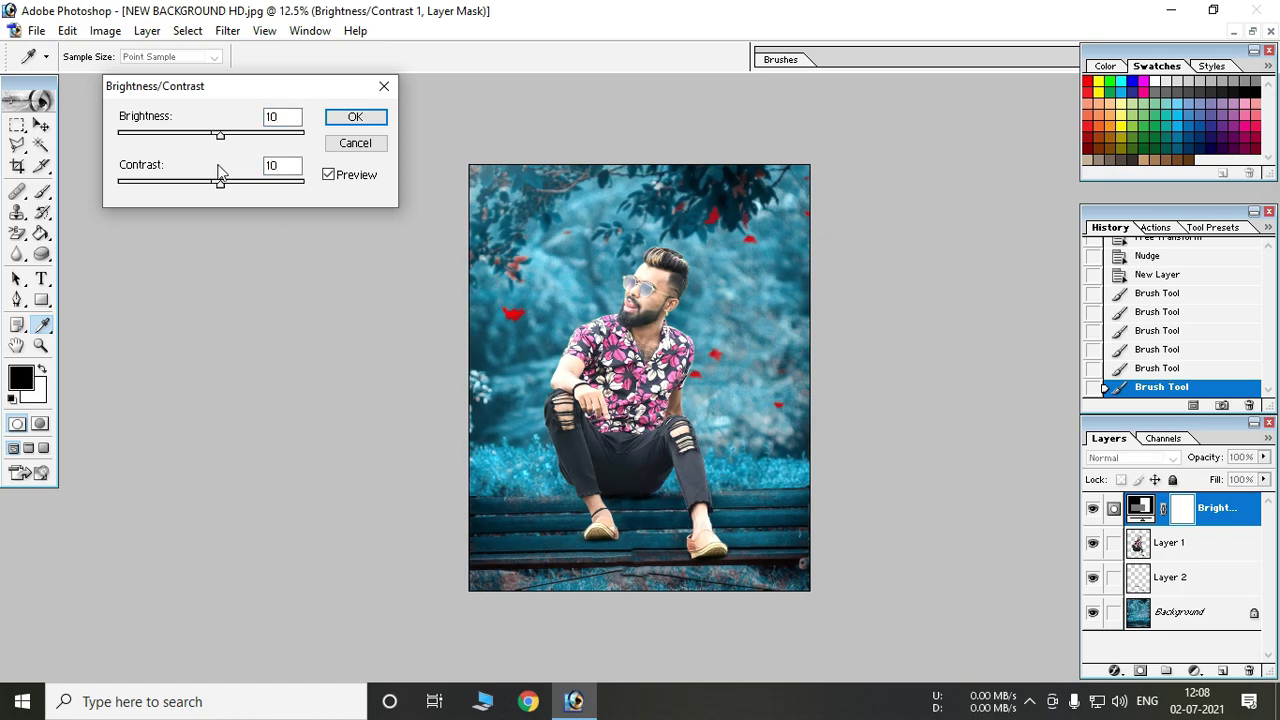
click(360, 122)
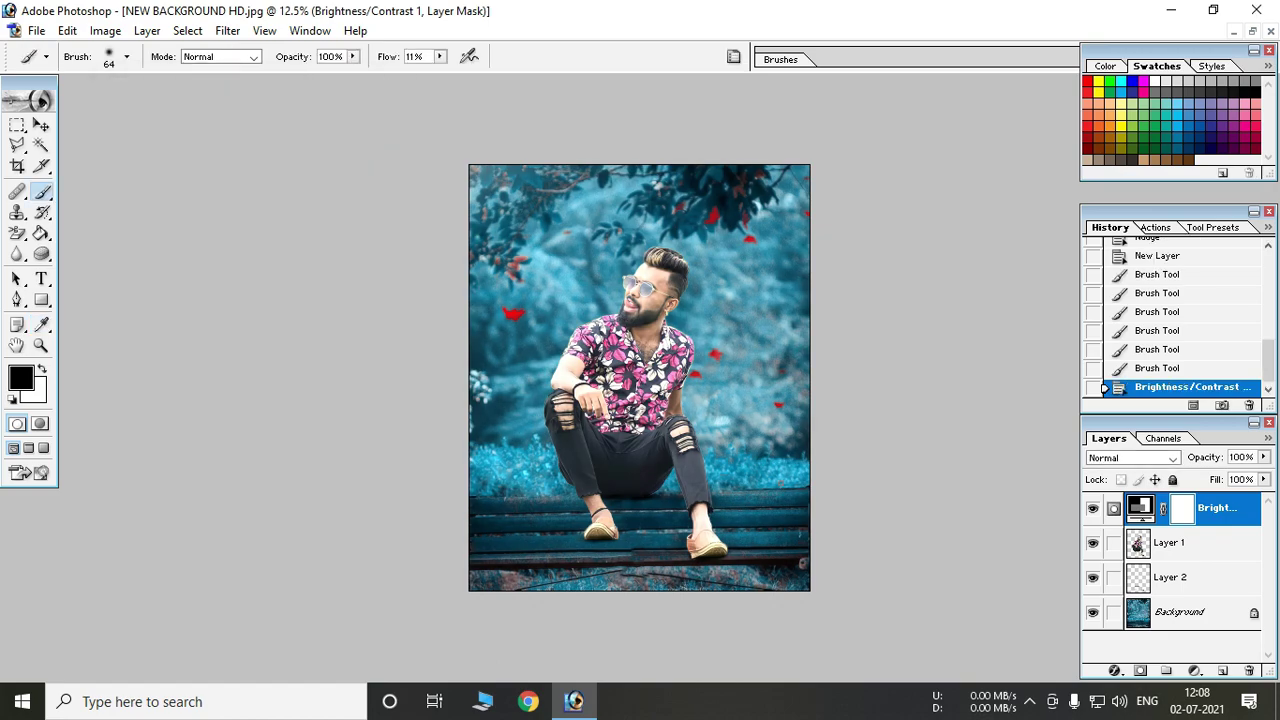
Zoom in on the man's face, fit the whole photo back in view, and open the adjustment layer menu.
click(594, 316)
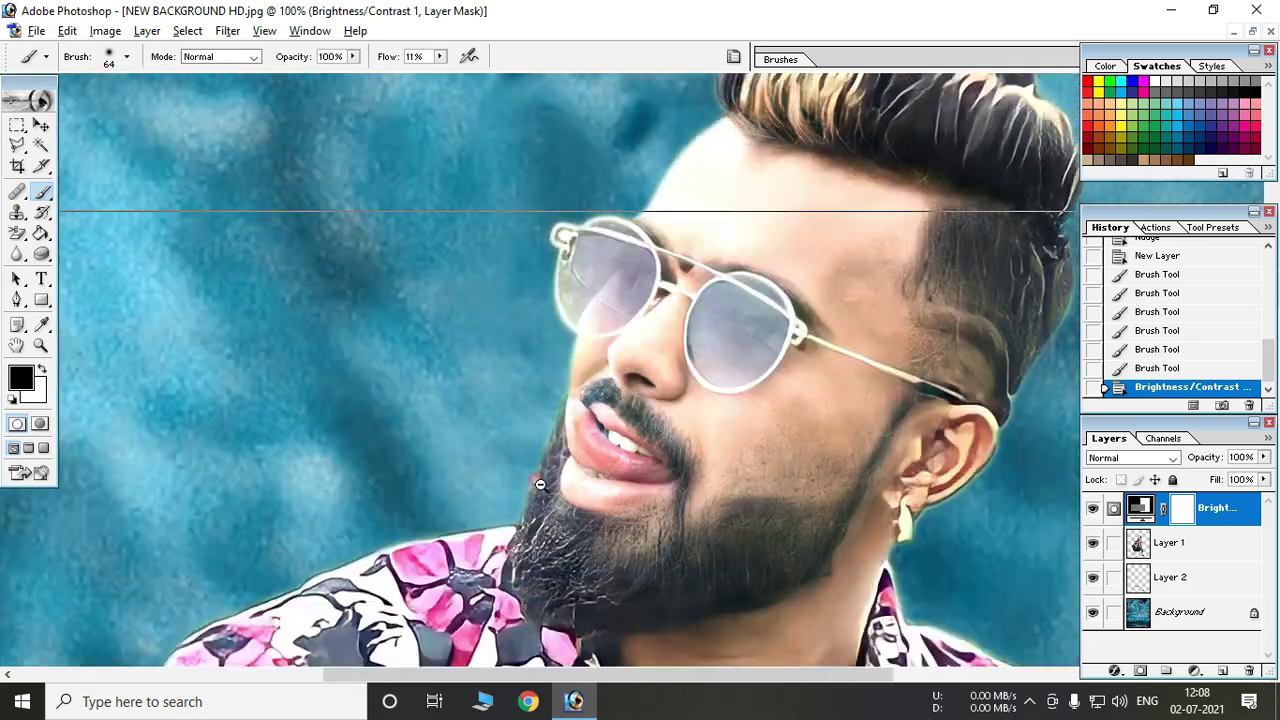
alt+click(540, 484)
alt+click(556, 476)
alt+click(560, 474)
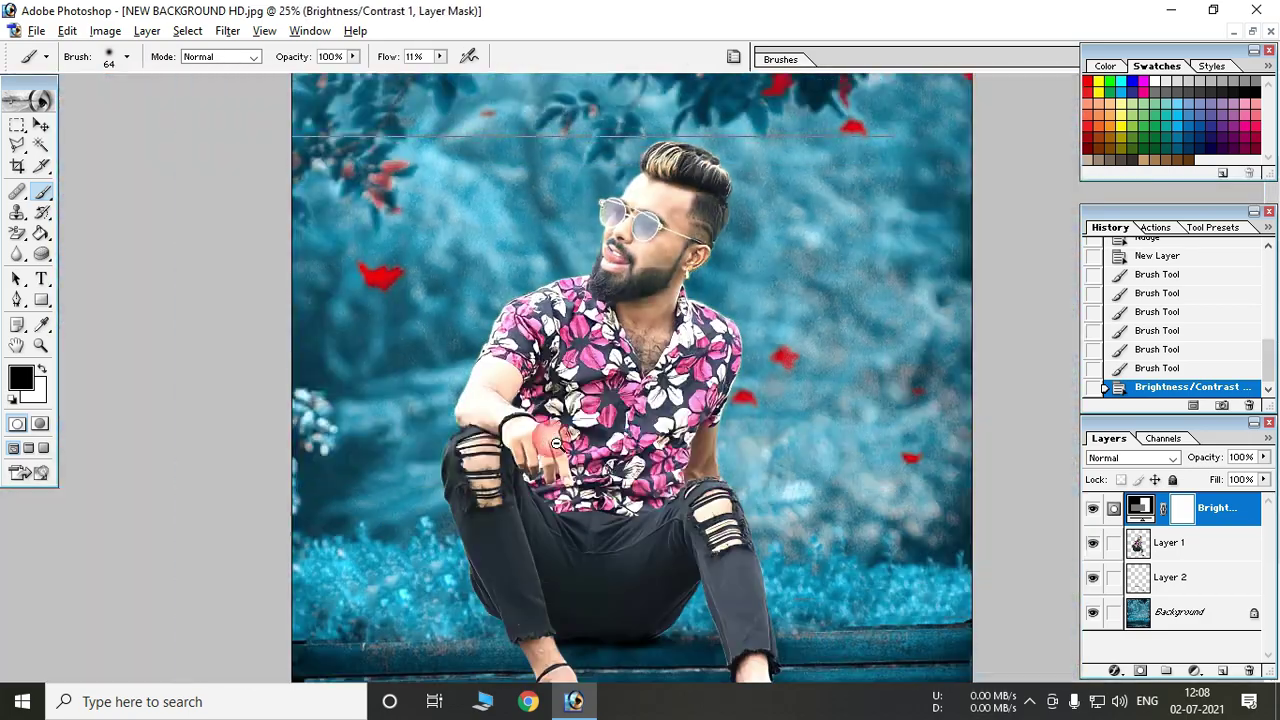
alt+click(575, 470)
ctrl+click(626, 482)
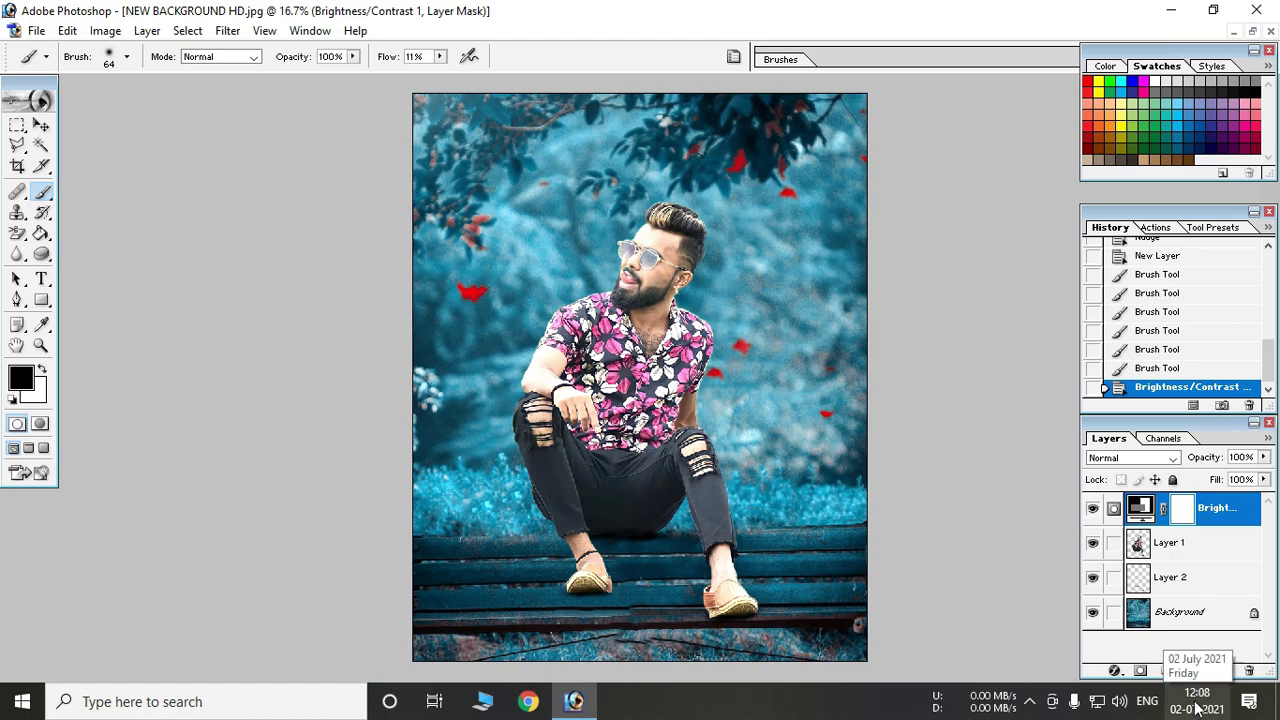
click(1193, 672)
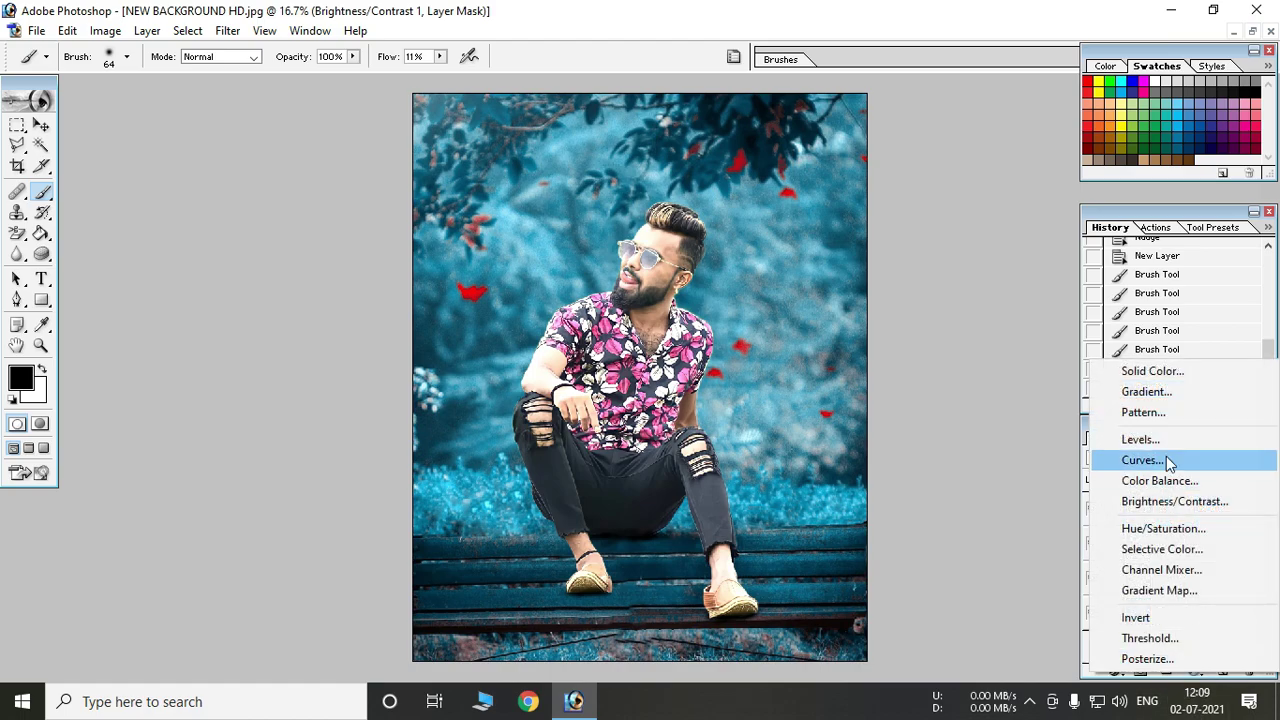
Add a Color Balance layer and set Highlights to -5, -9, +10.
click(1168, 478)
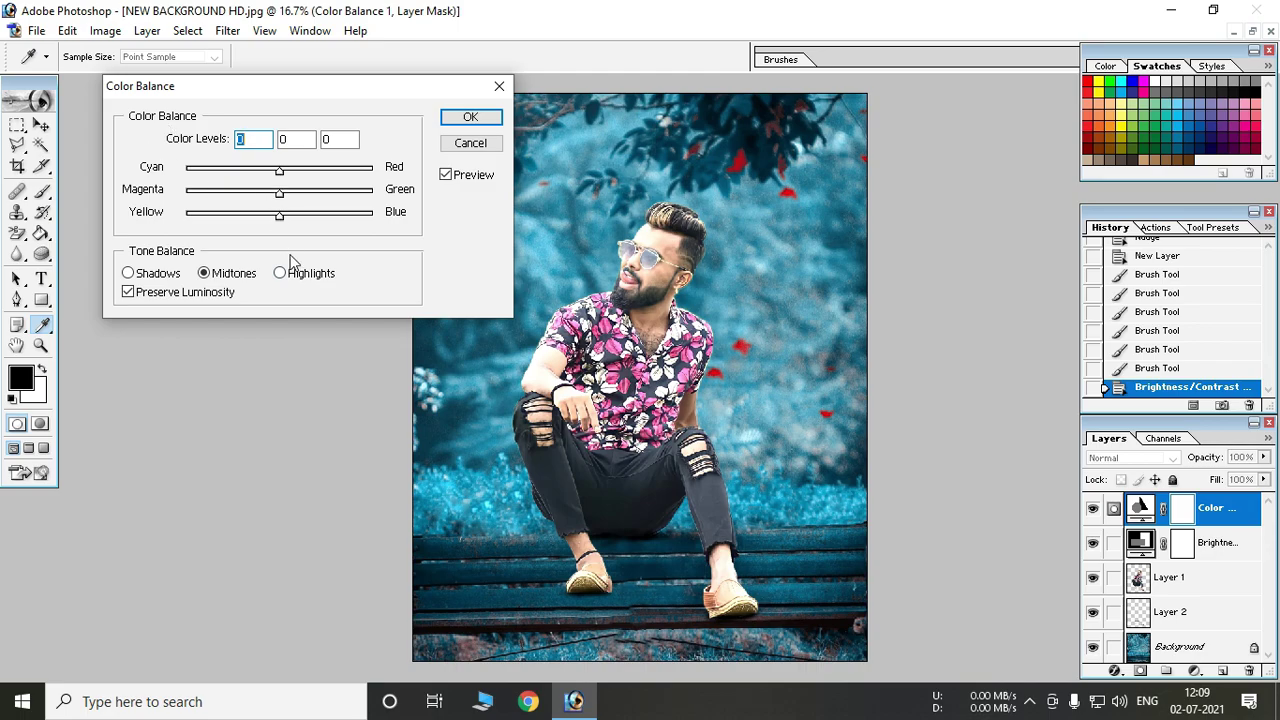
click(292, 274)
drag(277, 185, 277, 185)
drag(281, 194, 302, 198)
drag(274, 189, 285, 195)
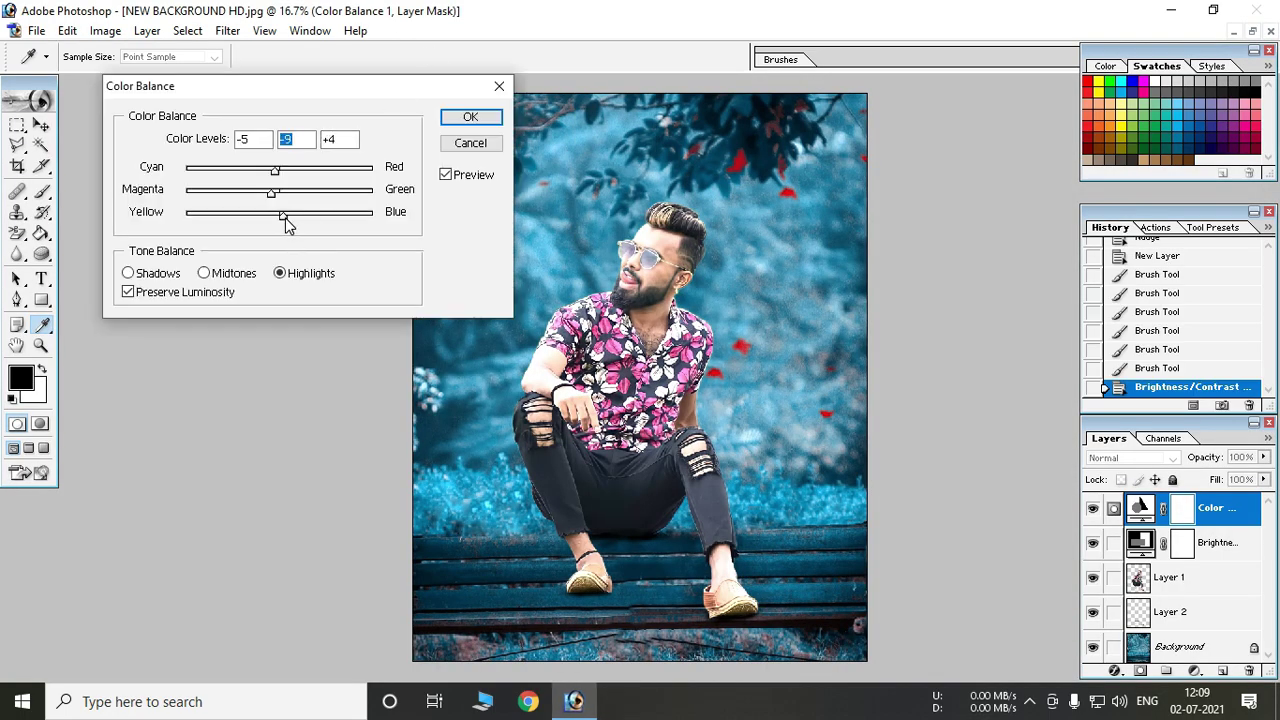
drag(286, 224, 316, 224)
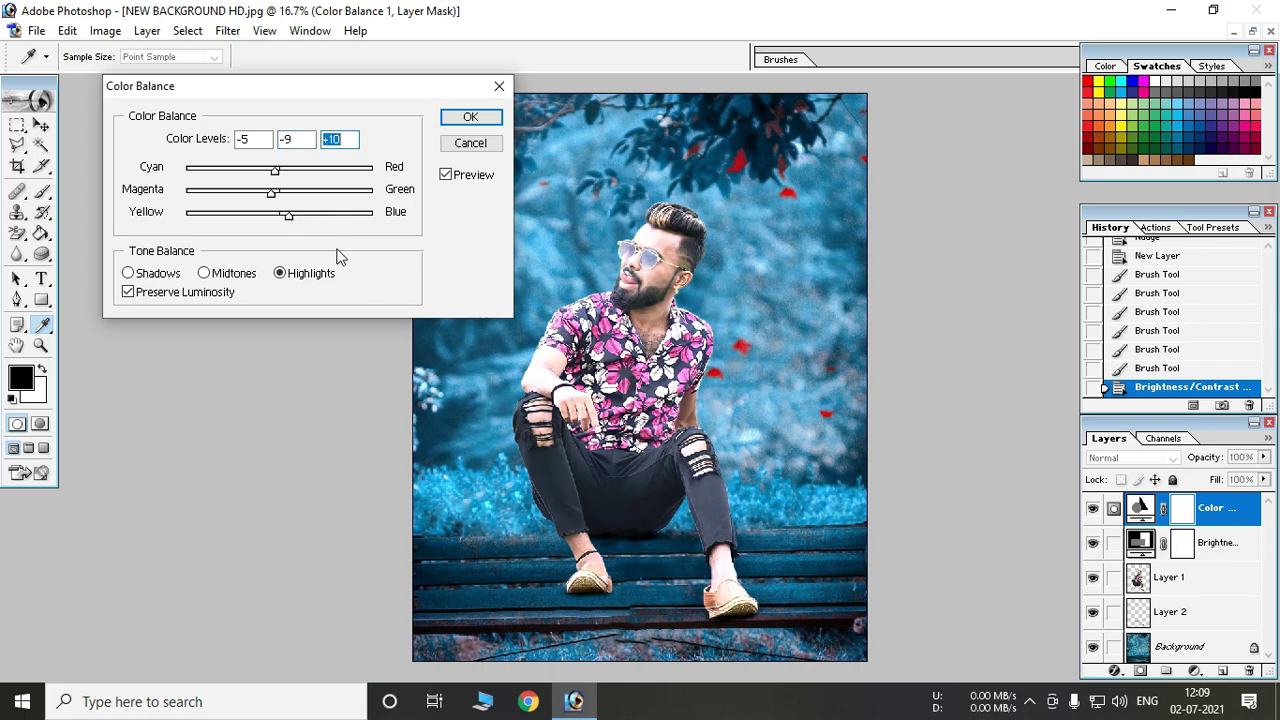
Set the Color Balance Midtones to +5, -6, +10.
click(229, 273)
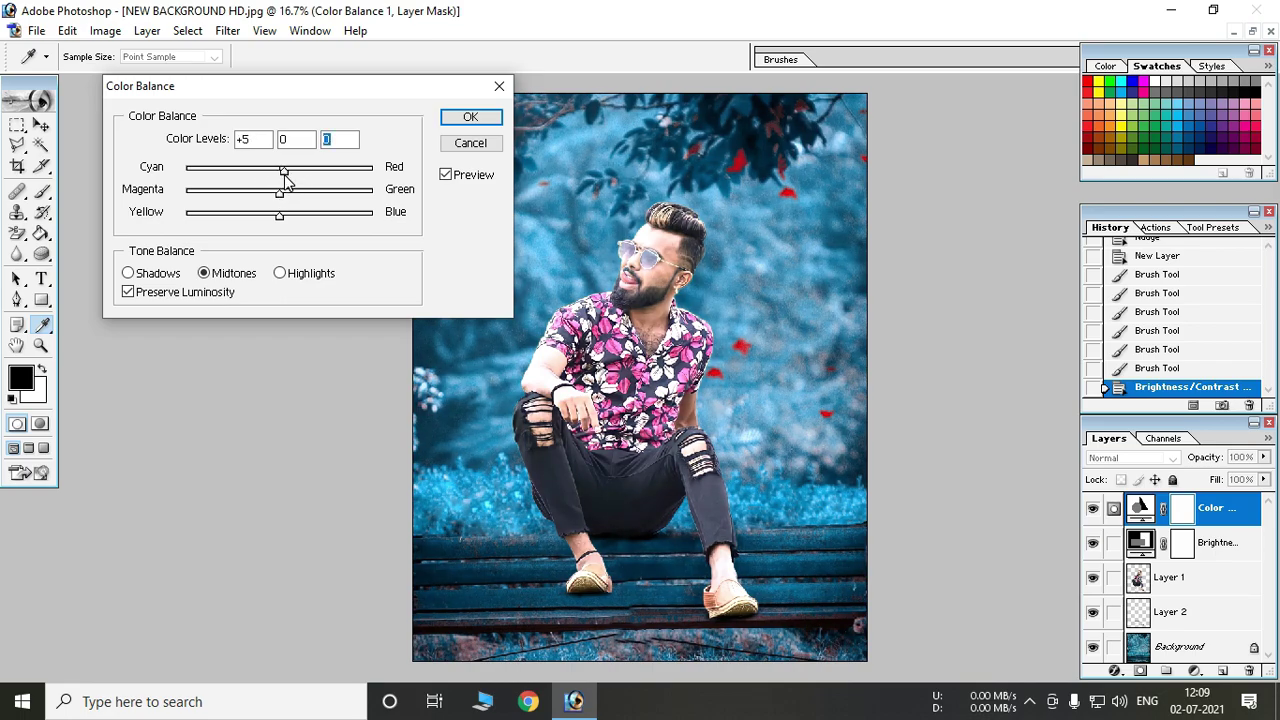
click(284, 172)
drag(296, 193, 269, 189)
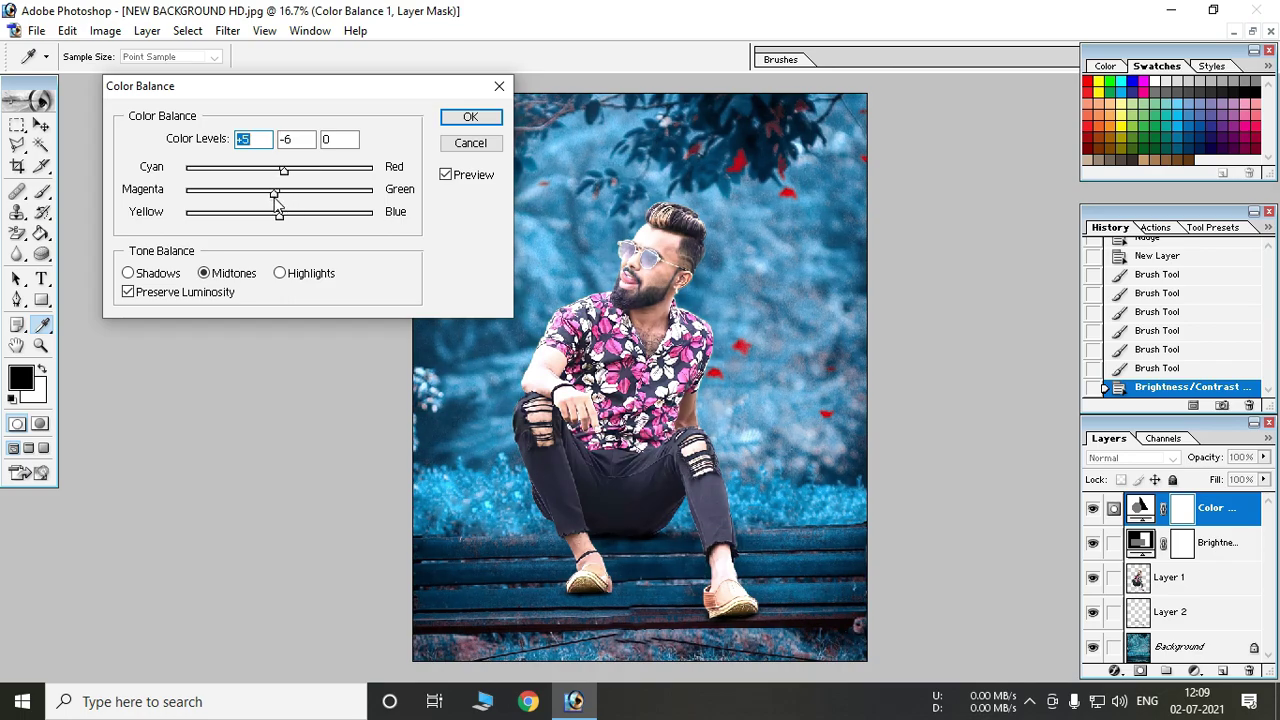
key(Tab)
drag(283, 216, 301, 216)
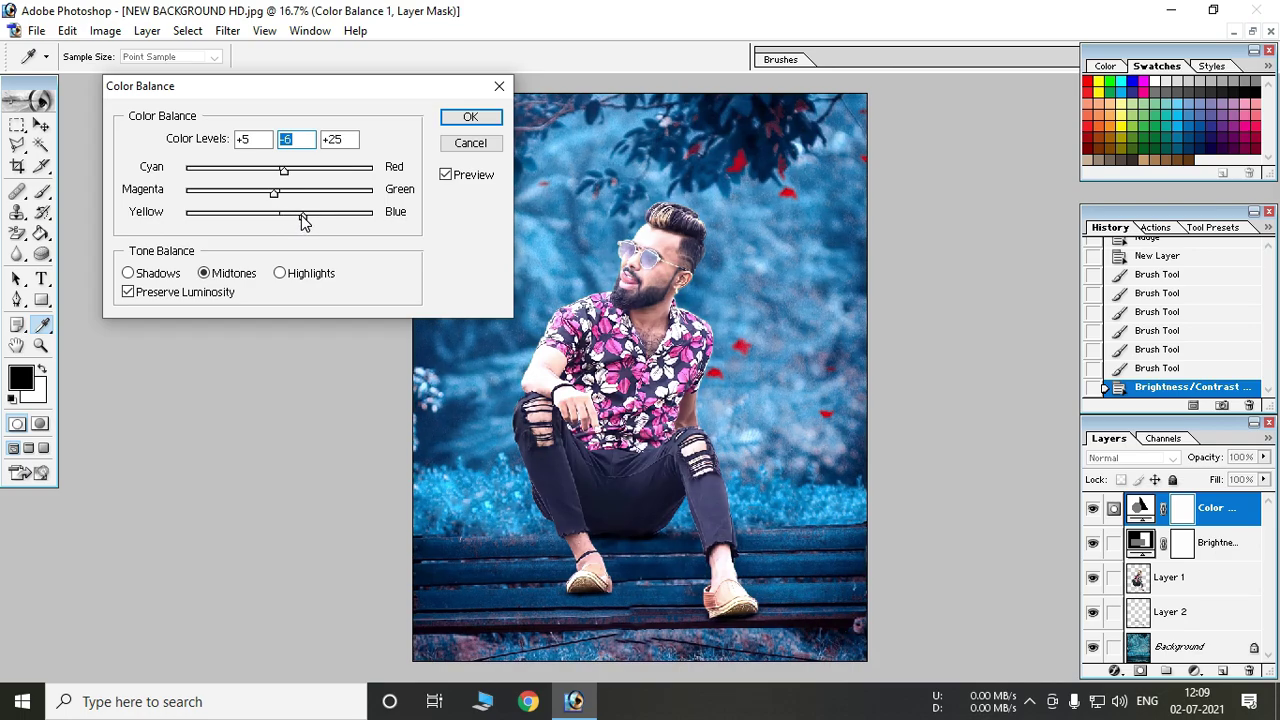
key(Tab)
Set the Color Balance Shadows to -11, -6, +15 and apply the adjustment.
click(163, 276)
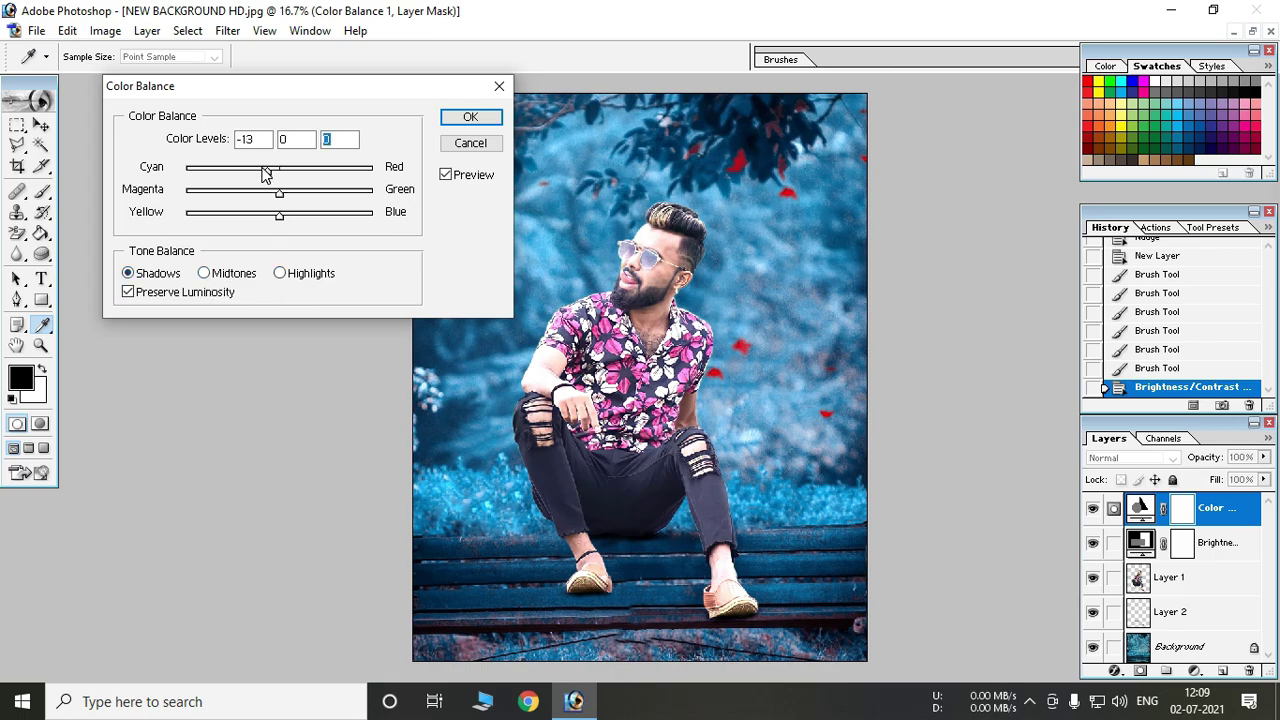
drag(265, 173, 276, 176)
key(Tab)
mouse_move(303, 197)
mouse_down()
mouse_move(278, 197)
mouse_move(295, 220)
mouse_up()
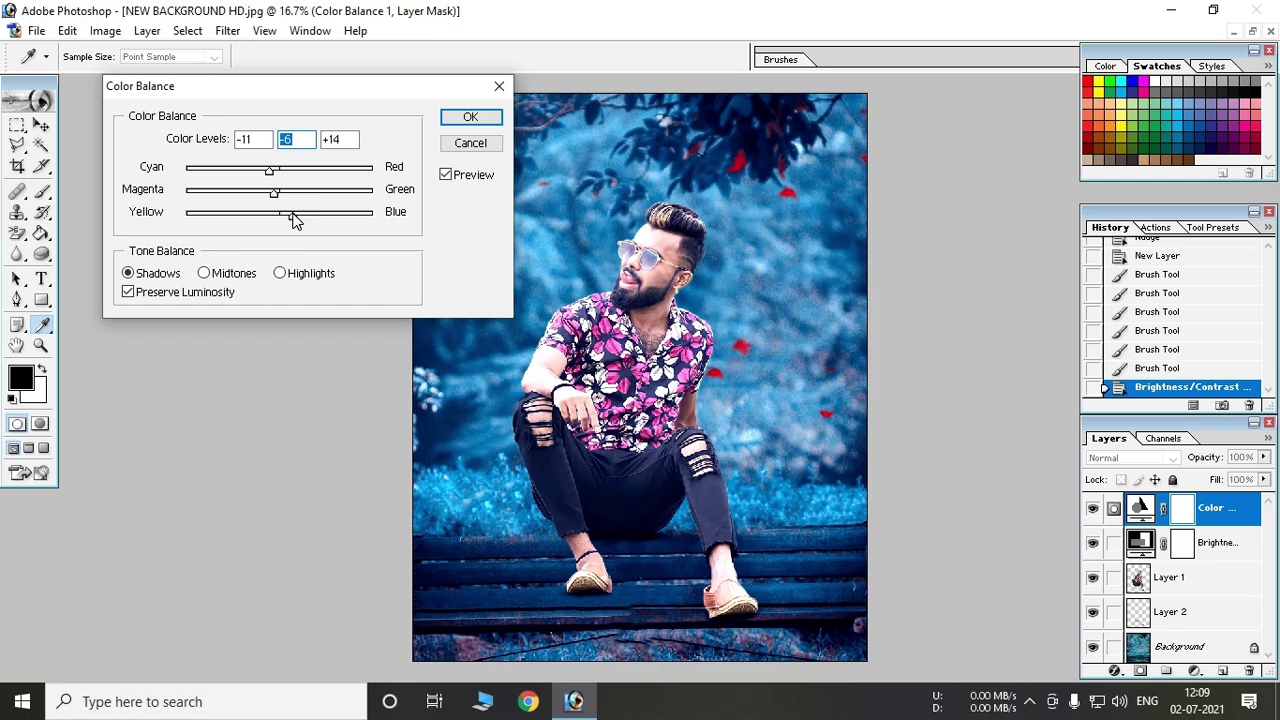
drag(293, 220, 291, 218)
key(Tab)
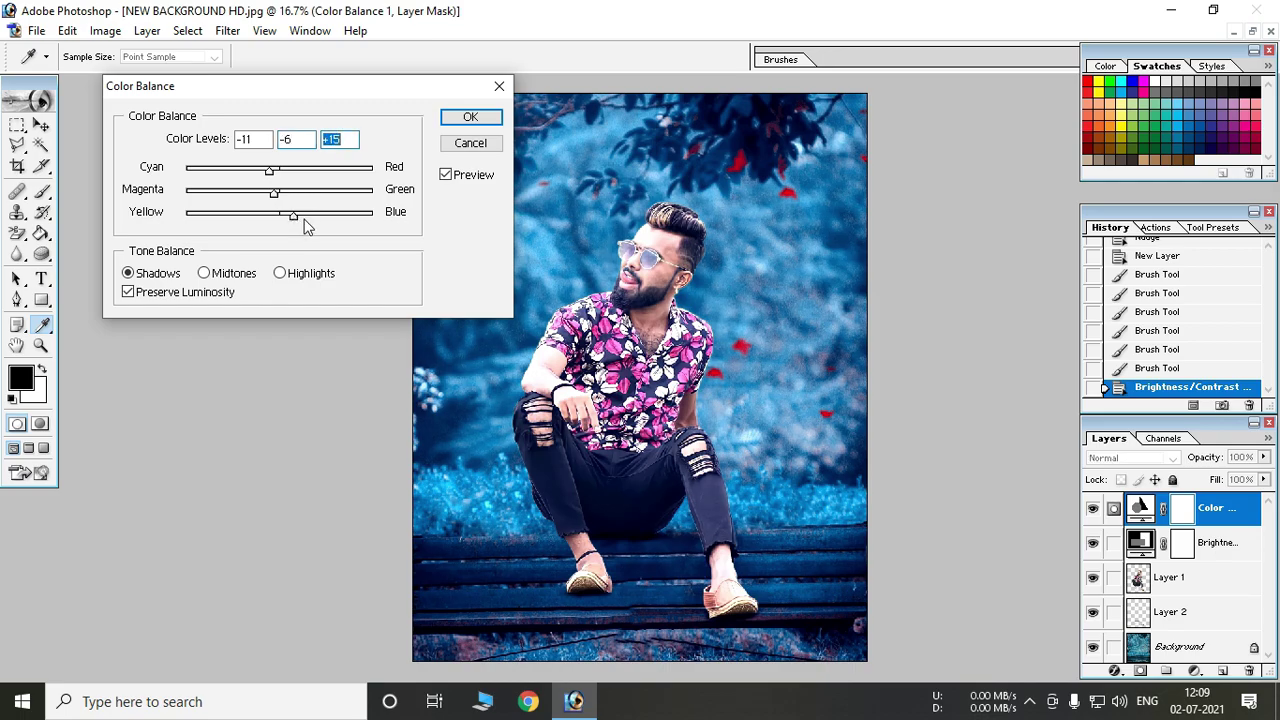
click(468, 118)
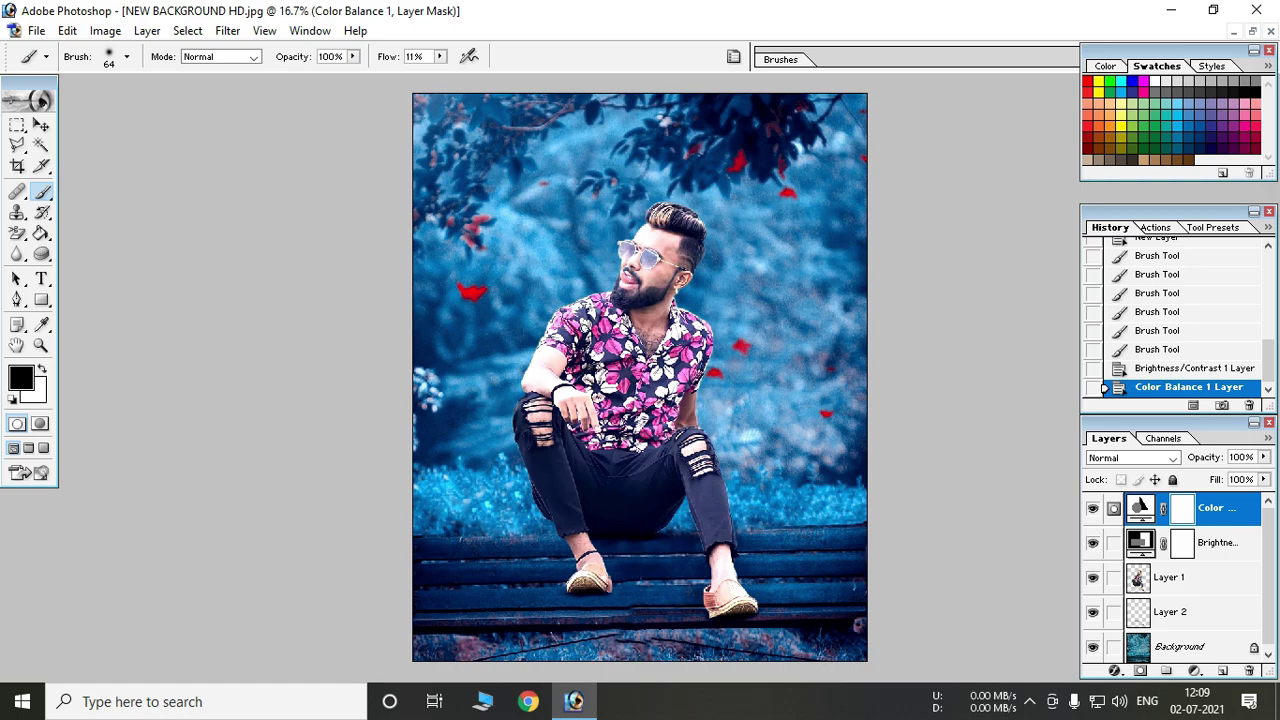
Adjust the zoom, then add a Selective Color adjustment layer.
key(ctrl+minus)
key(ctrl+plus)
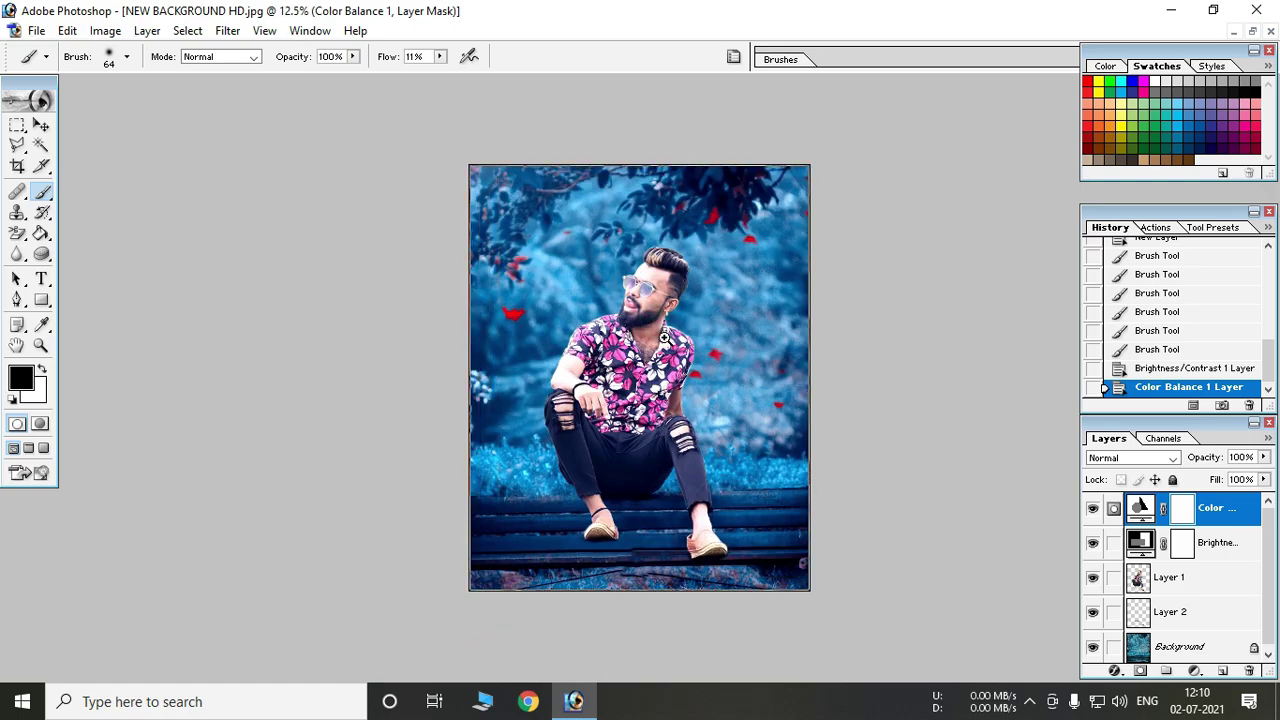
key(ctrl+plus)
key(ctrl+minus)
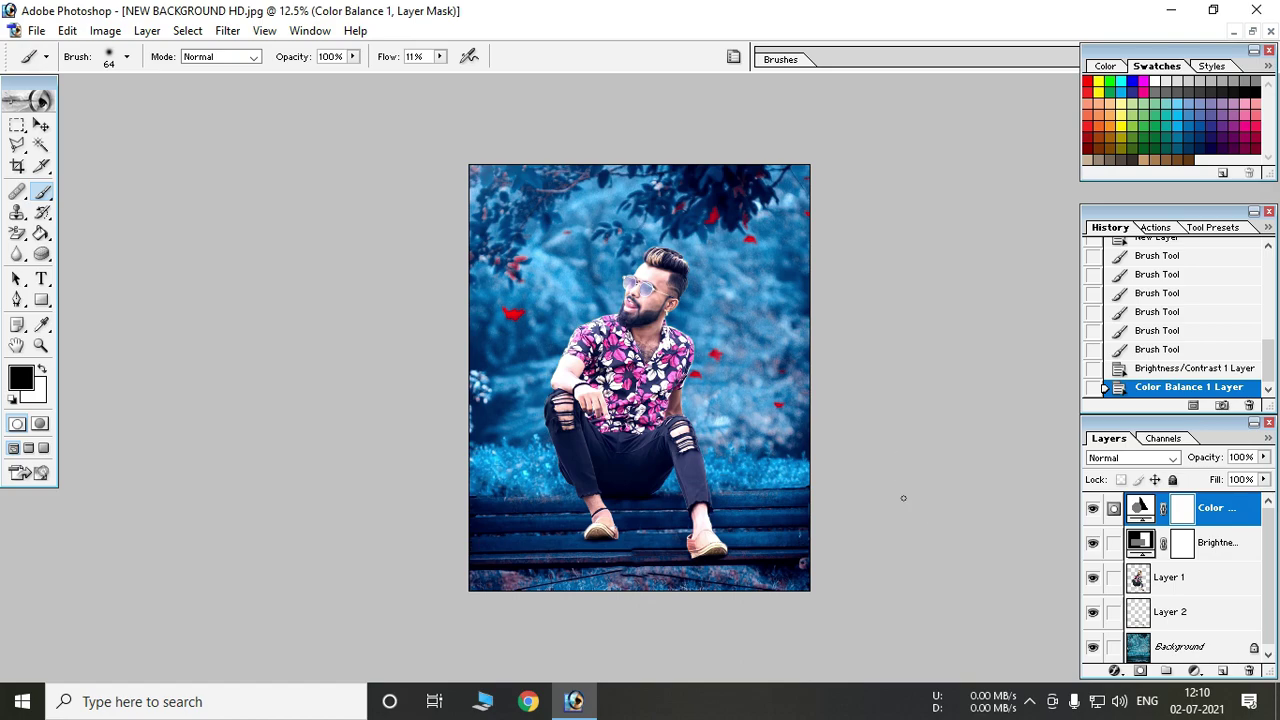
click(1193, 670)
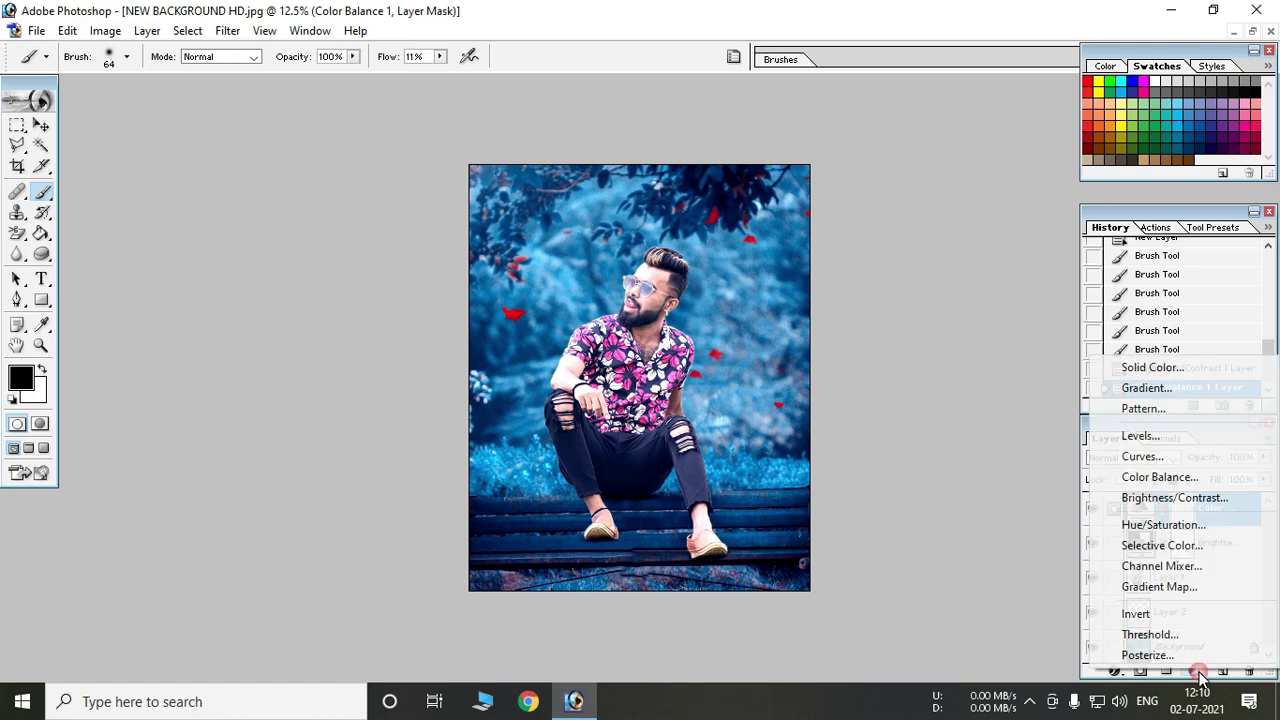
click(1185, 546)
Set Selective Color Cyans to Cyan +100, Magenta +2, Yellow +13, Black +10 and apply.
click(225, 118)
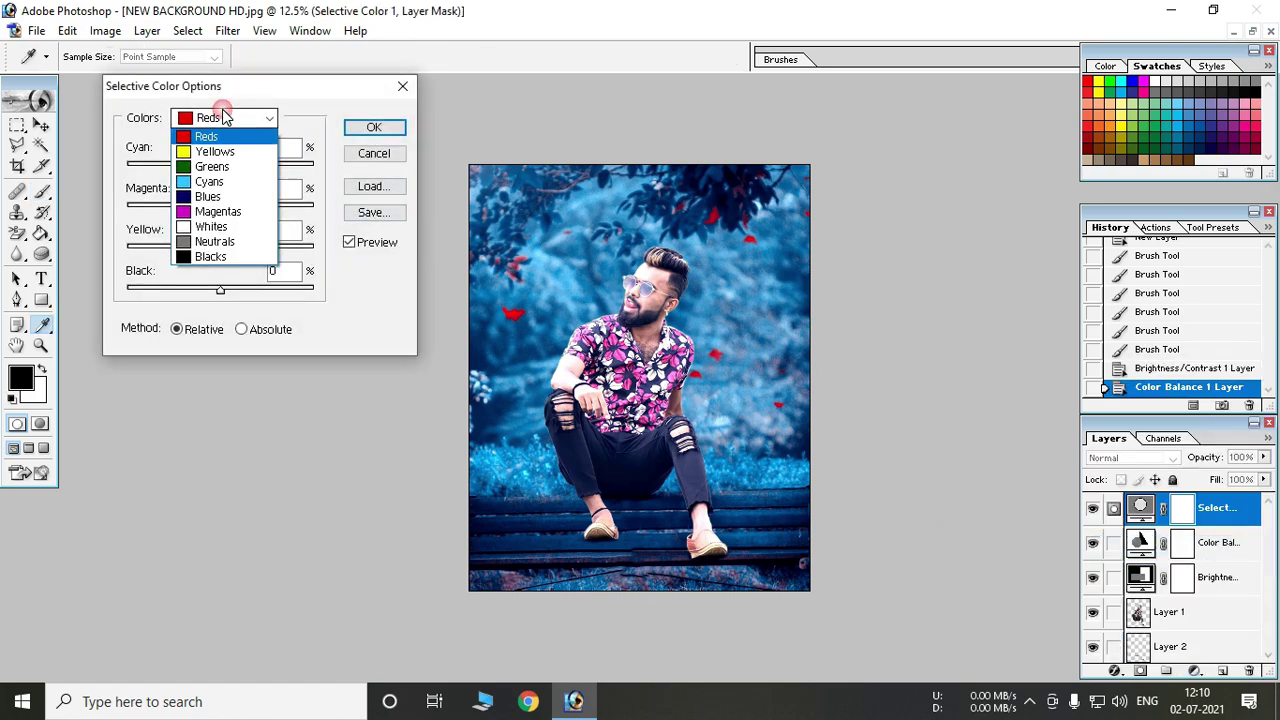
click(222, 182)
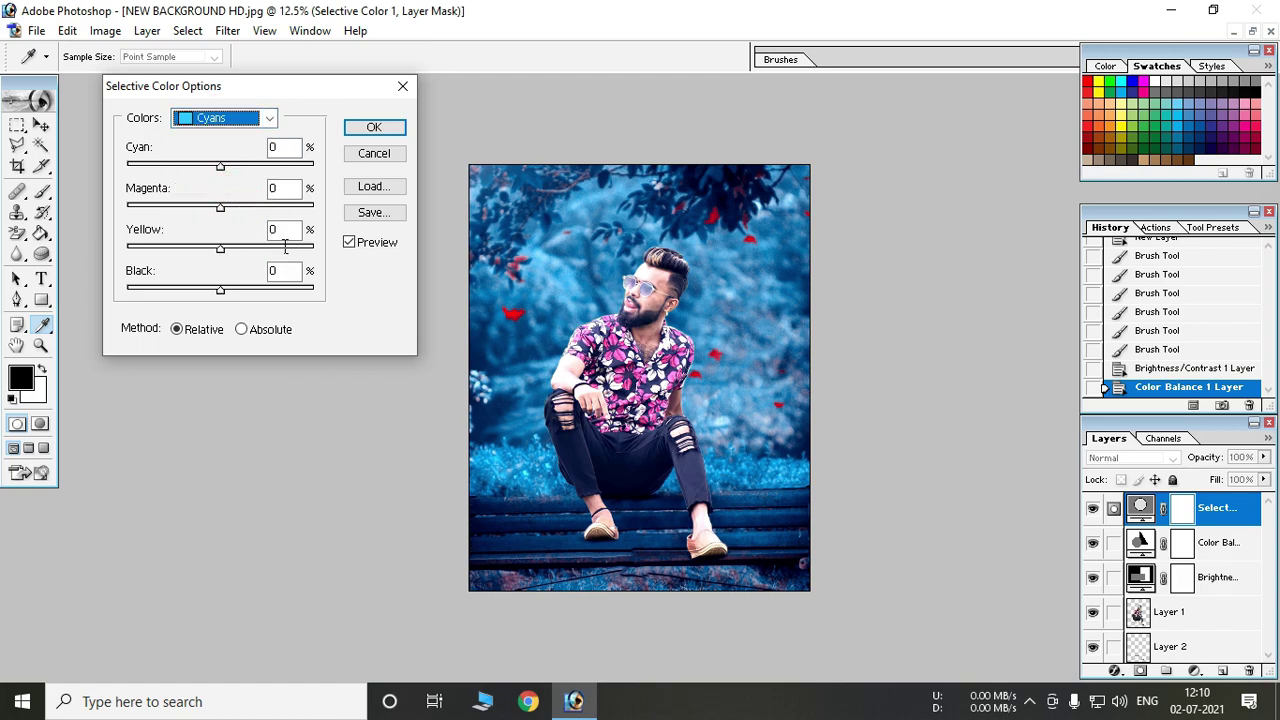
drag(220, 166, 314, 166)
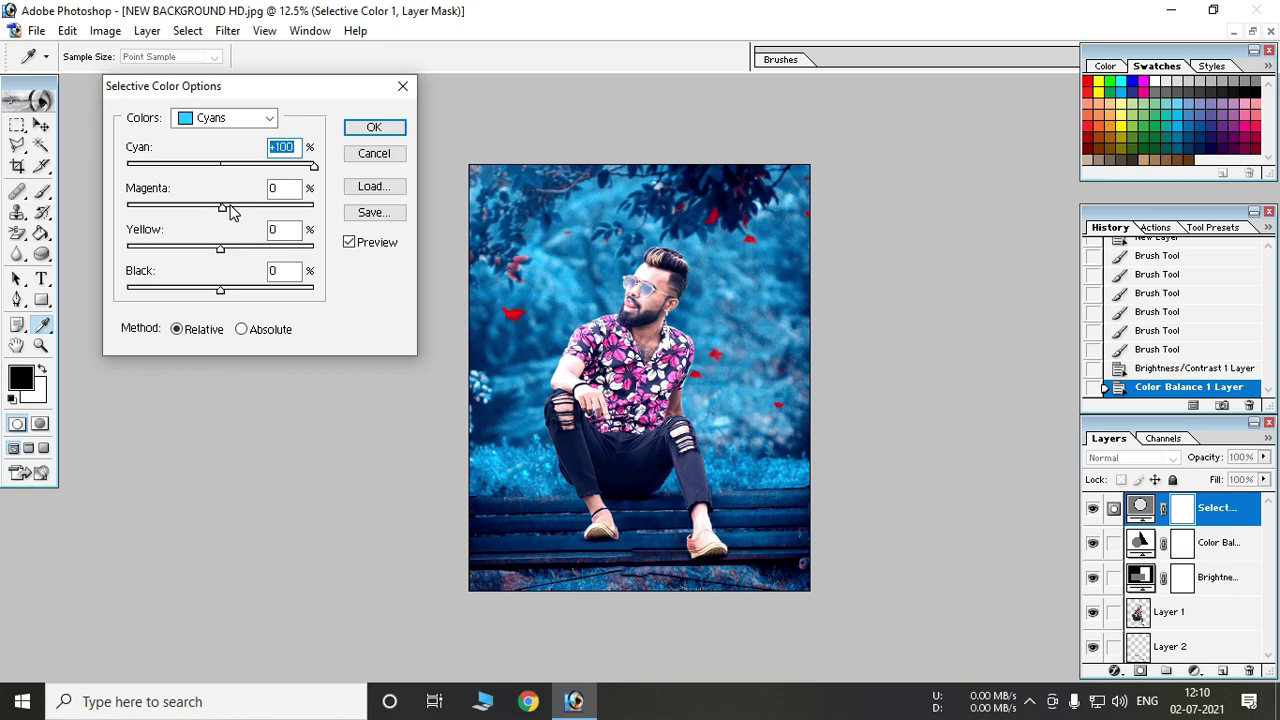
mouse_move(220, 207)
mouse_down()
mouse_move(262, 207)
mouse_move(224, 216)
mouse_move(243, 251)
mouse_move(300, 258)
mouse_move(131, 245)
mouse_move(234, 251)
mouse_move(230, 291)
mouse_up()
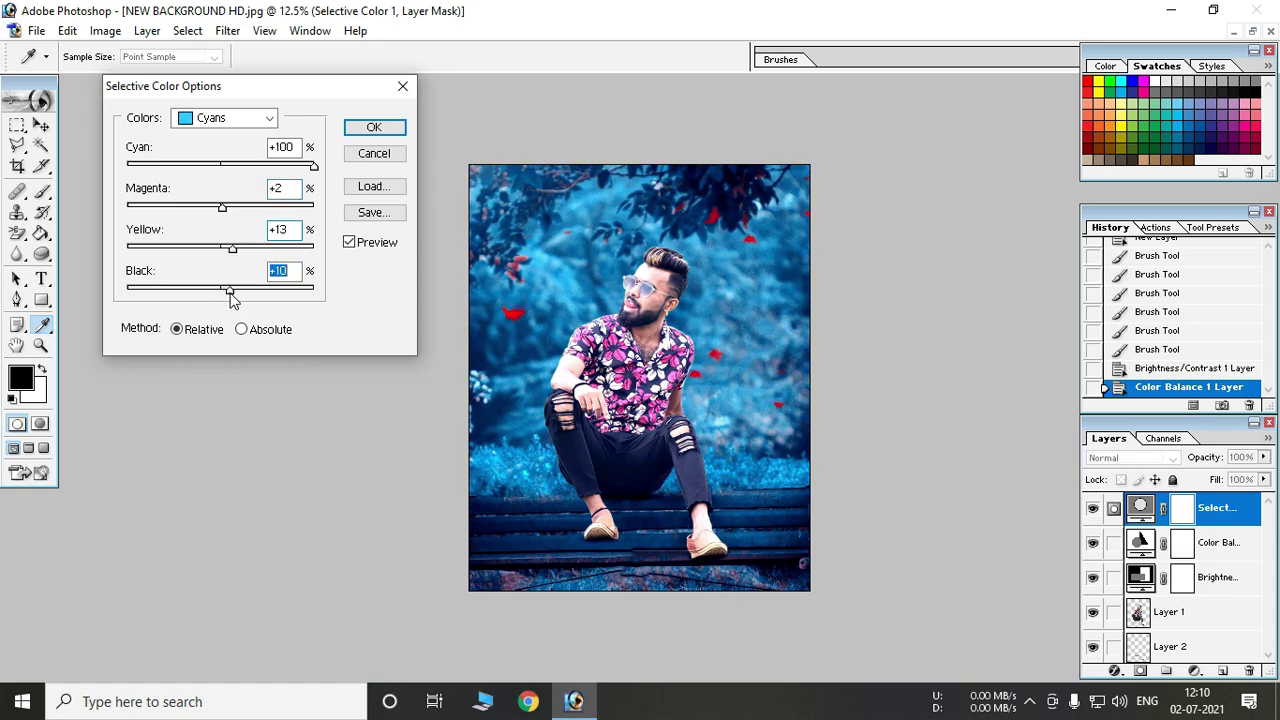
click(368, 132)
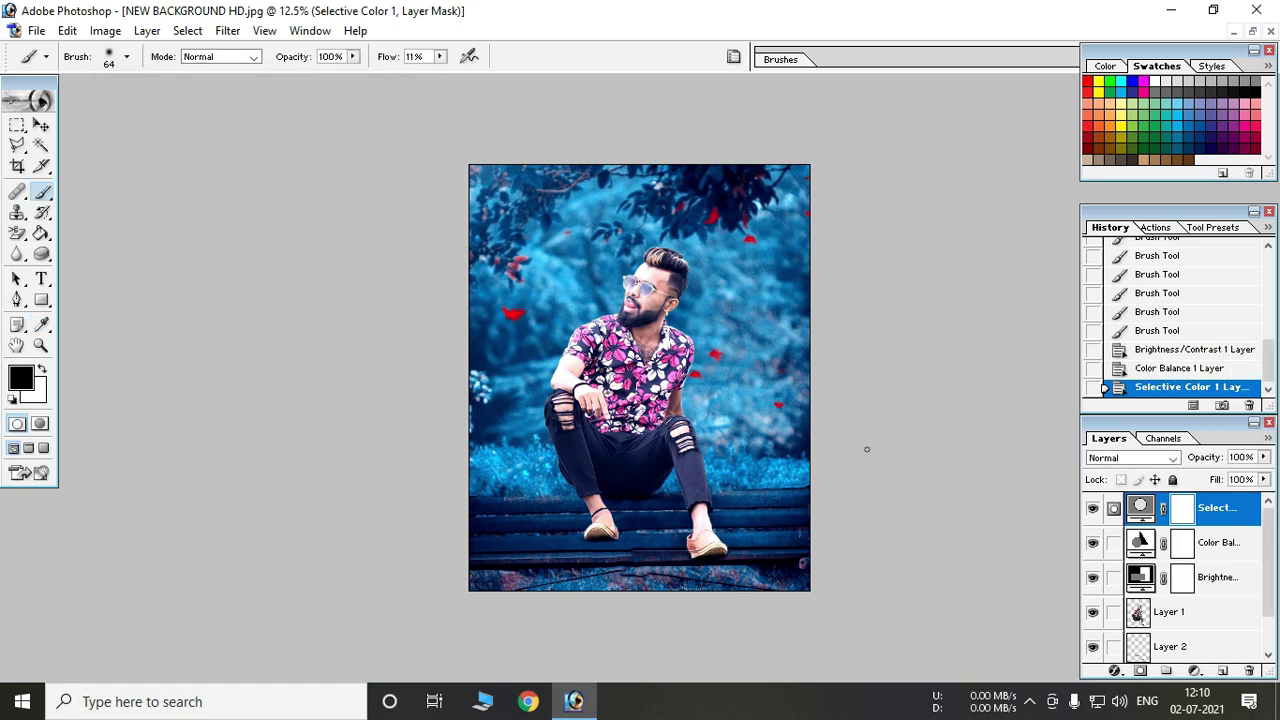
Zoom in on the man's chest and face, then zoom back out to the whole image.
drag(592, 293, 720, 390)
drag(466, 102, 636, 442)
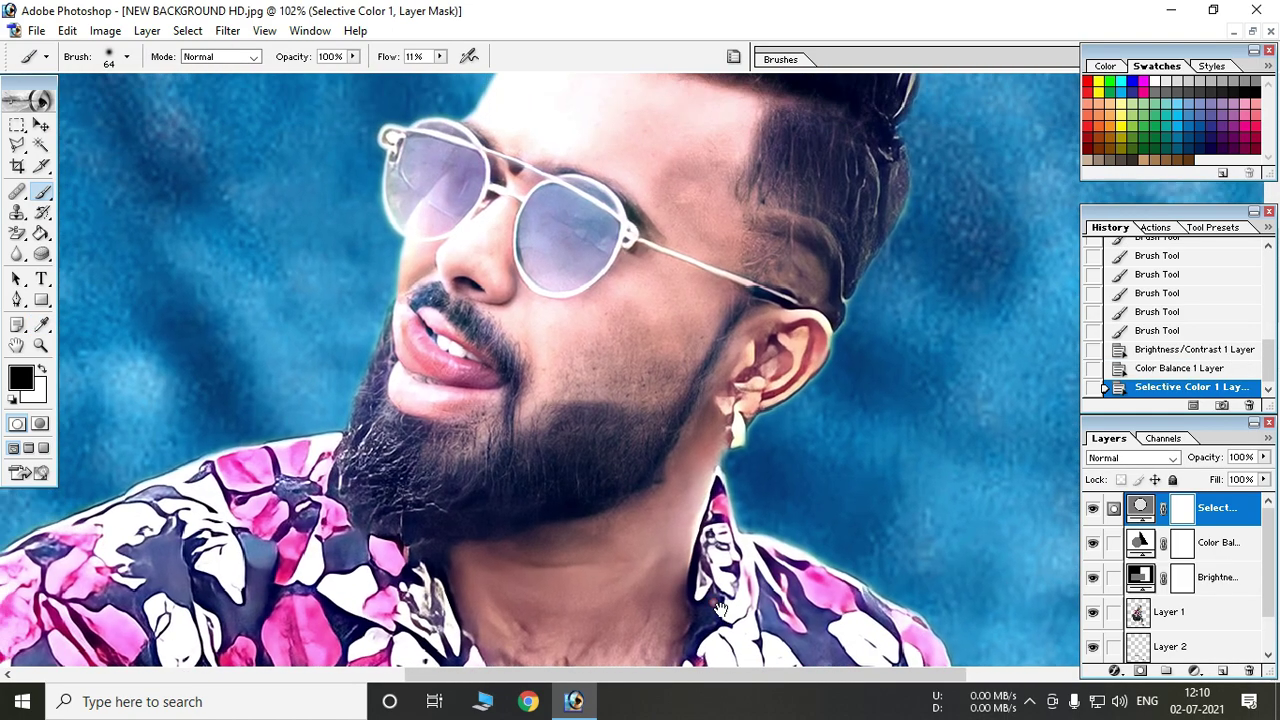
alt+click(632, 438)
alt+click(632, 438)
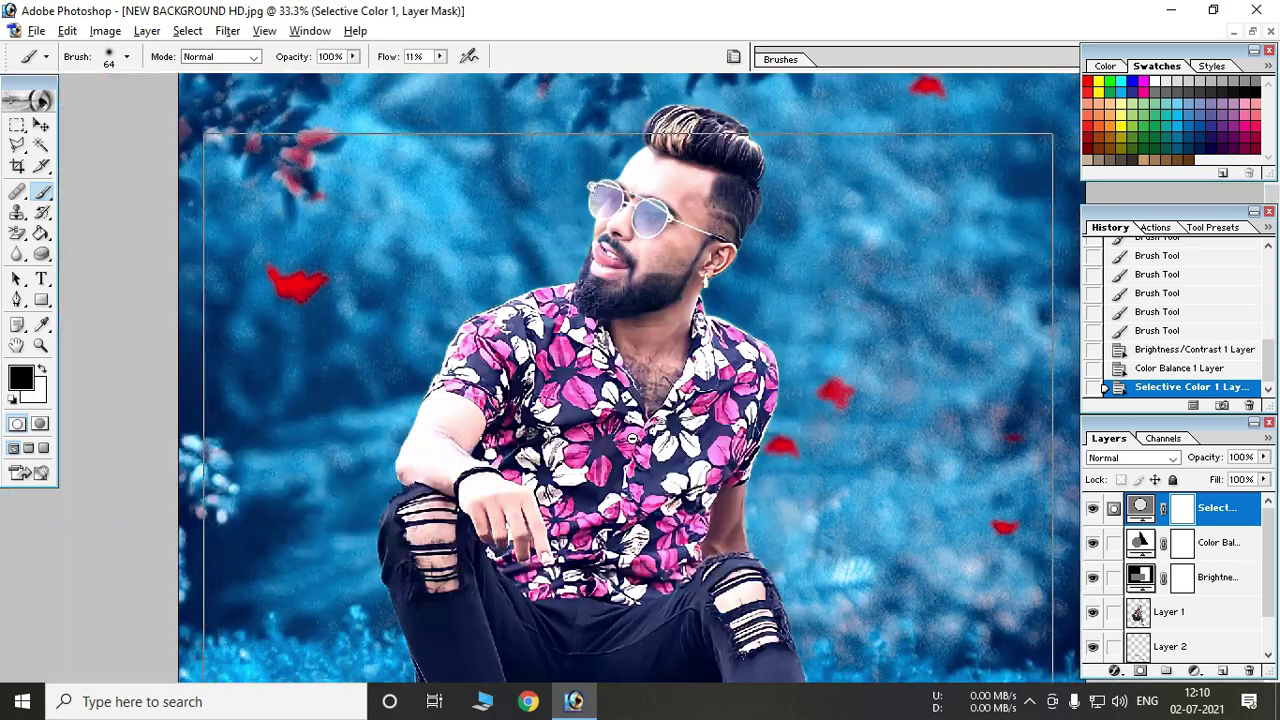
alt+click(632, 438)
drag(470, 185, 852, 628)
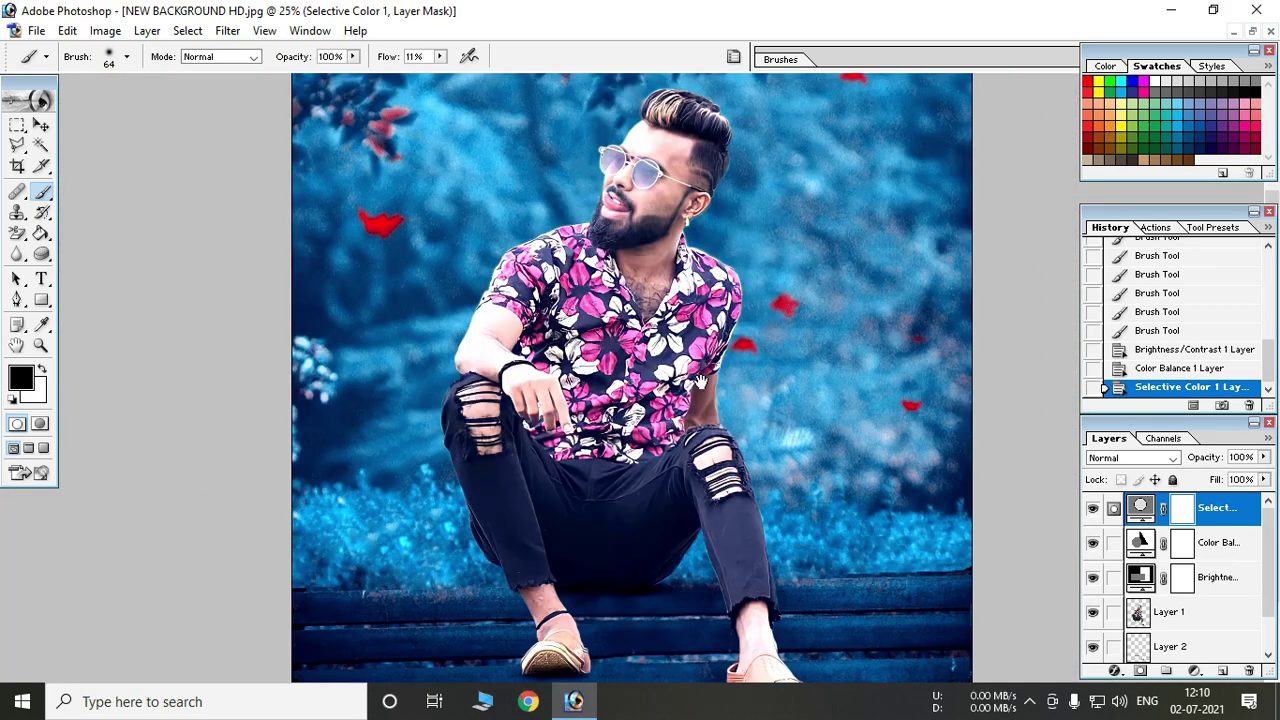
key(ctrl+minus)
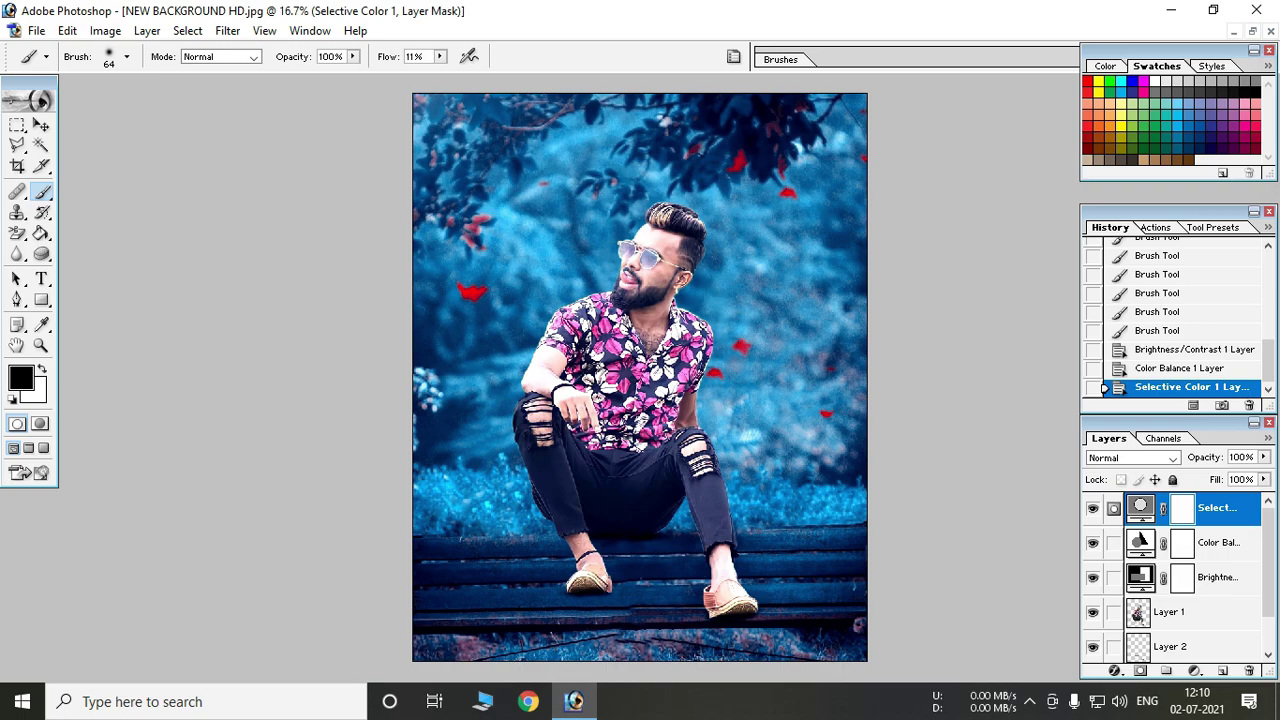
Float the documents and place Photo.jpg at 12.5% beside the finished NEW BACKGROUND HD.jpg.
click(1251, 32)
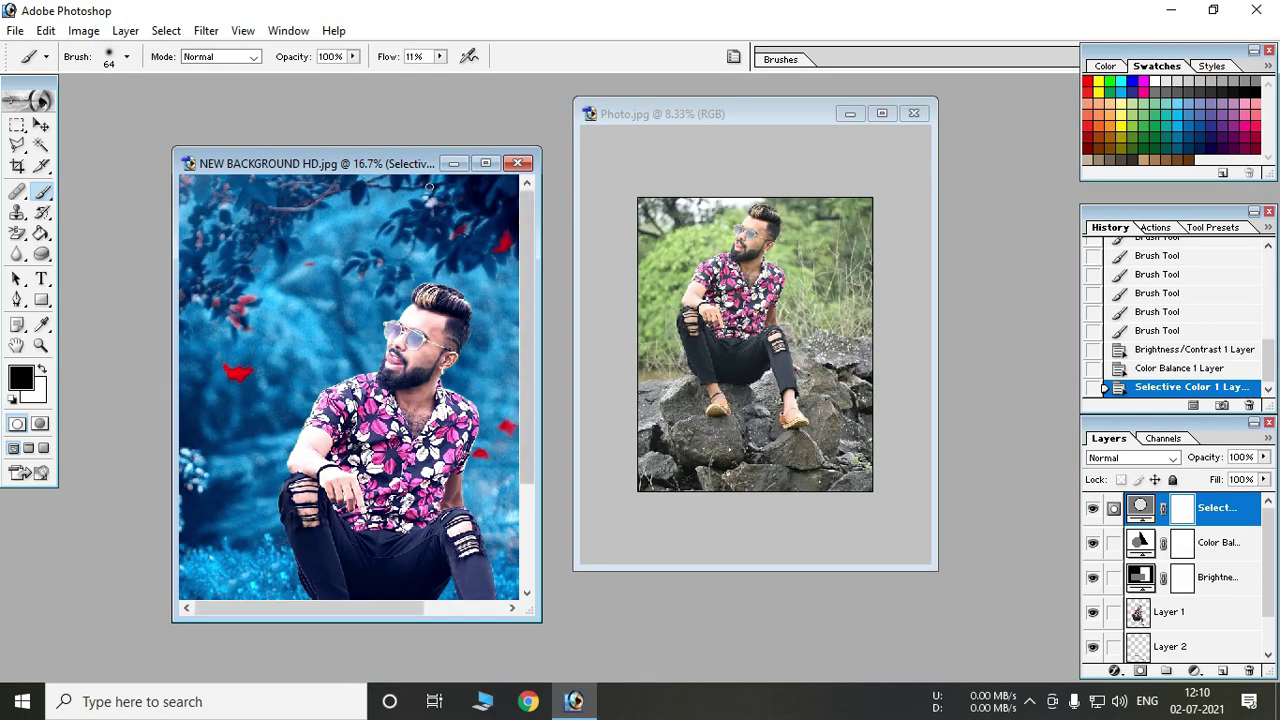
drag(398, 165, 370, 113)
key(ctrl+minus)
click(719, 114)
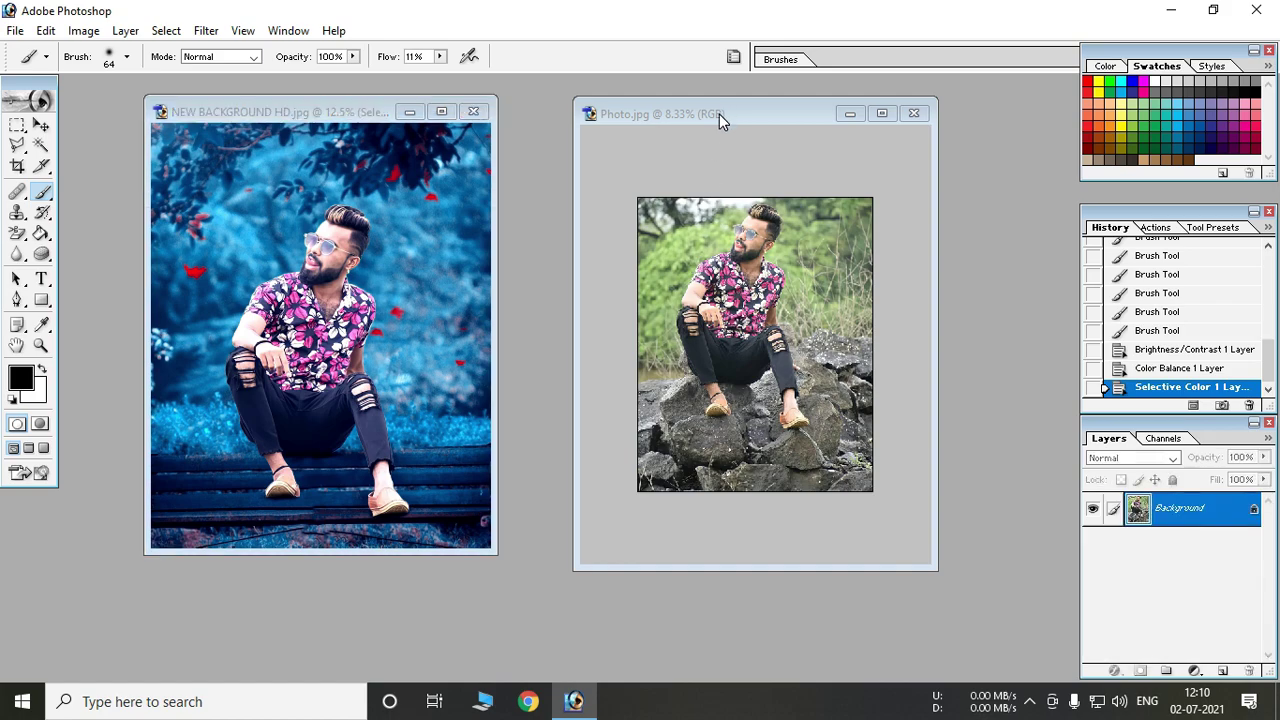
drag(640, 114, 585, 111)
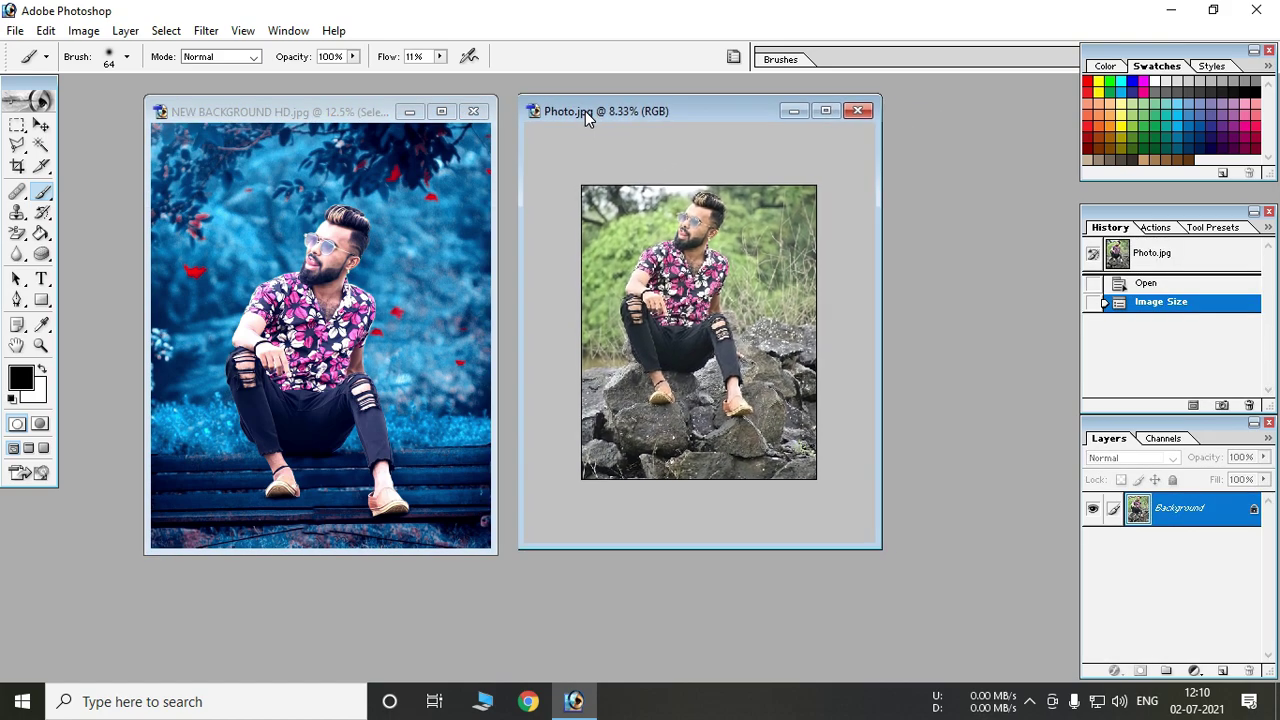
key(ctrl+plus)
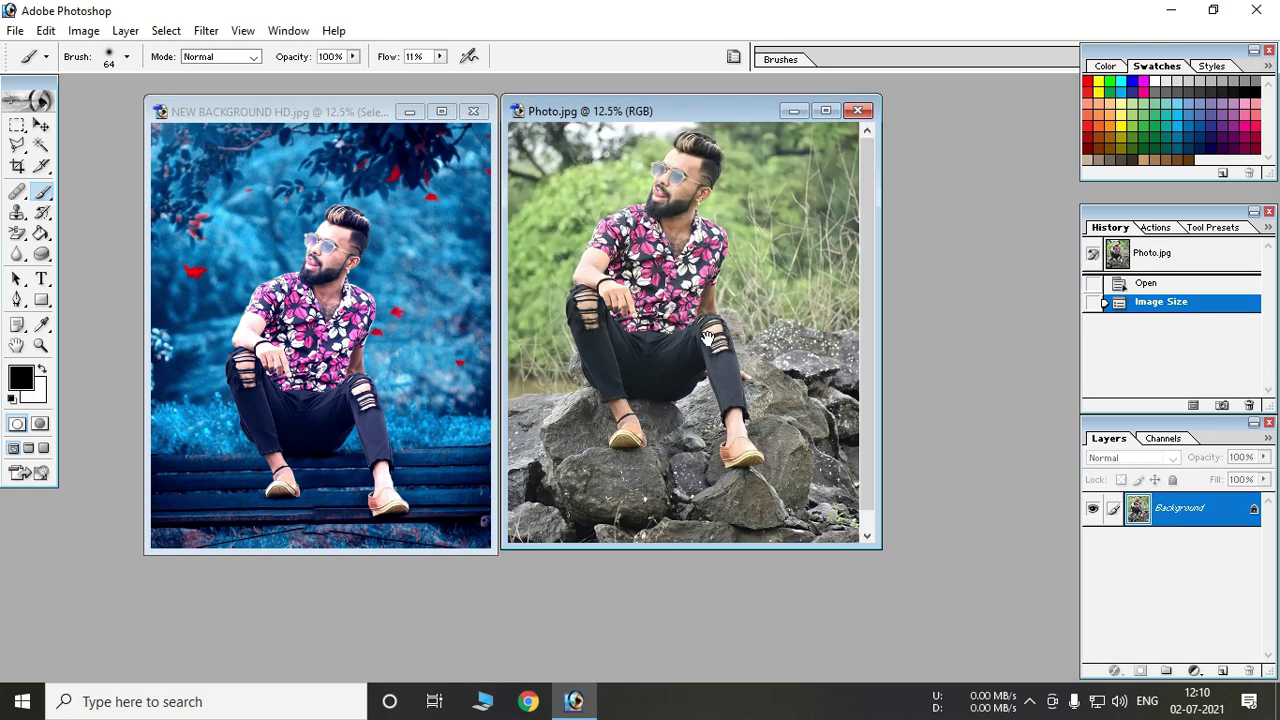